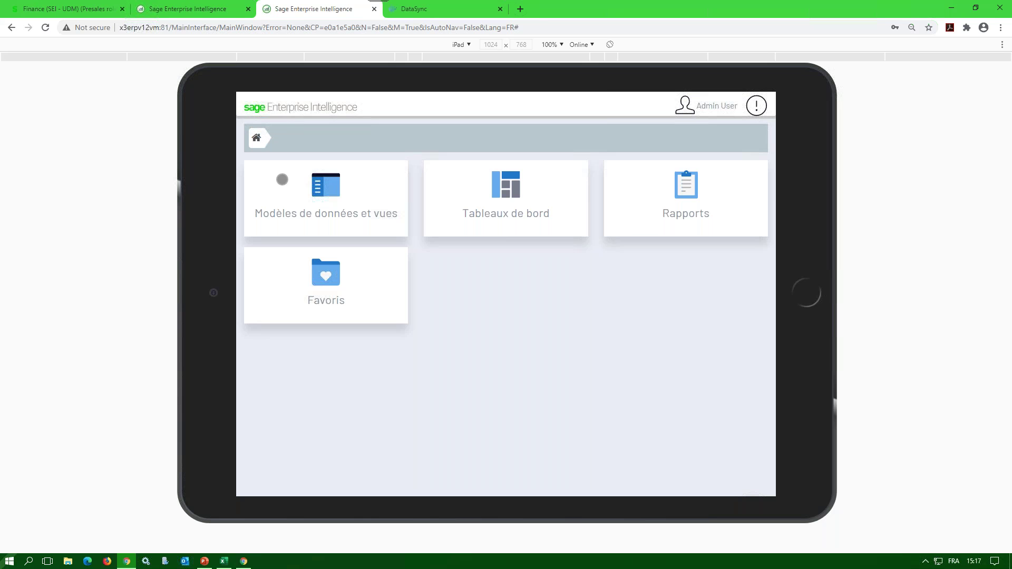
# Open the Comptes Clients en retard dashboard from the Comptes clients folder under Modèle de données universelles.
pyautogui.click(482, 218)
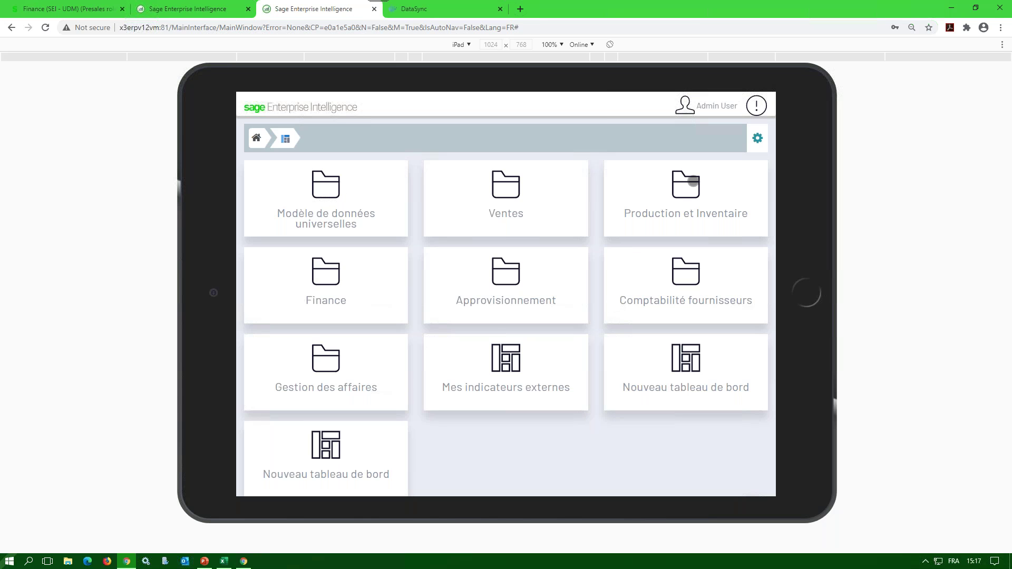
pyautogui.click(341, 192)
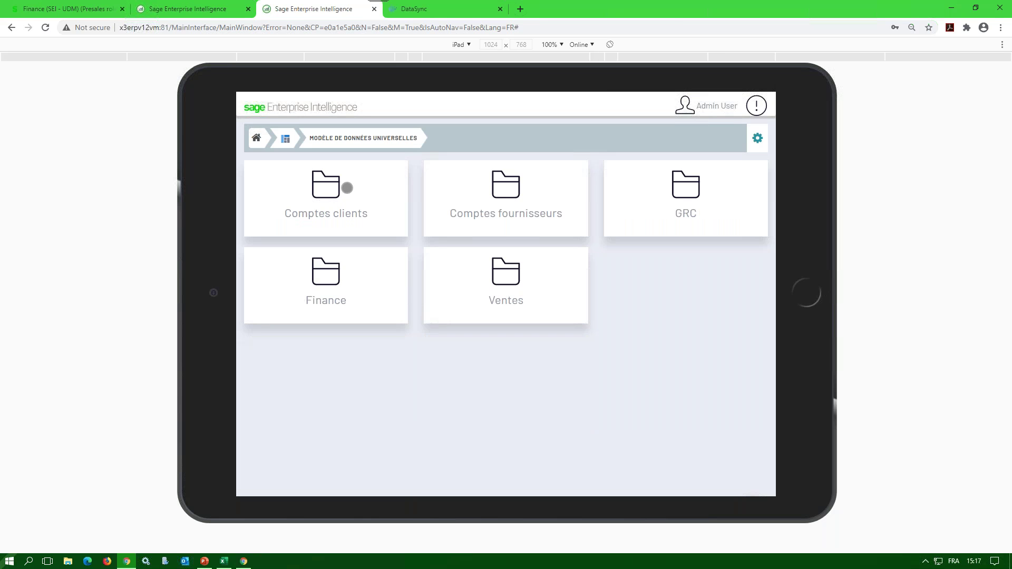
pyautogui.click(344, 195)
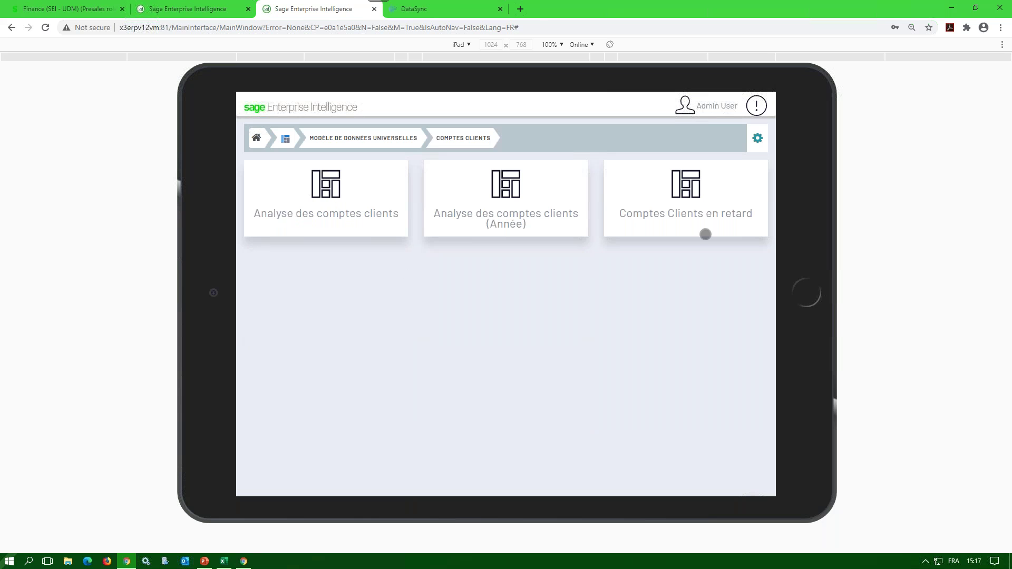
pyautogui.click(711, 208)
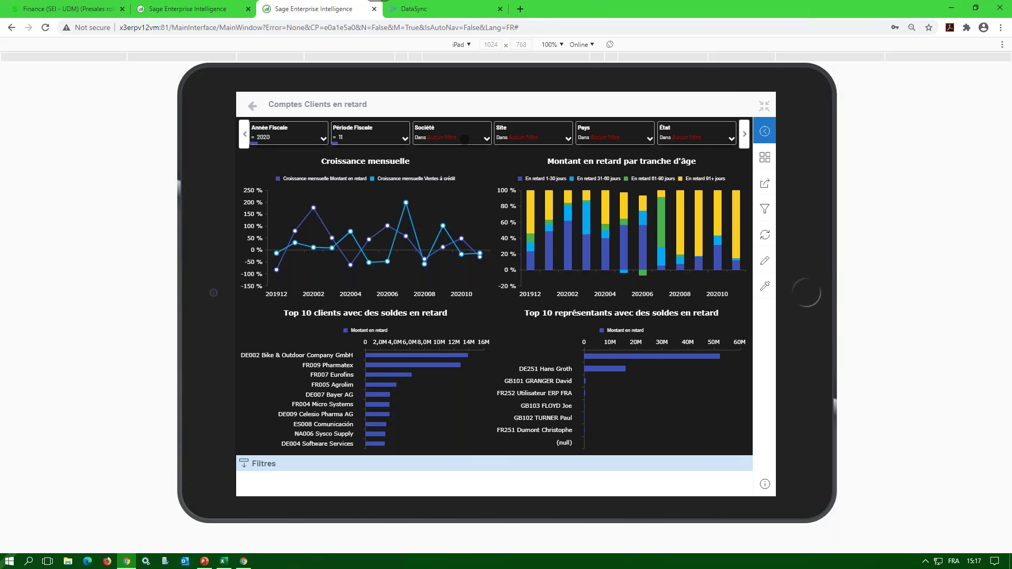
# Filter the overdue receivables dashboard by Société, selecting companies FR10 and FR20 from a search for FR.
pyautogui.click(468, 137)
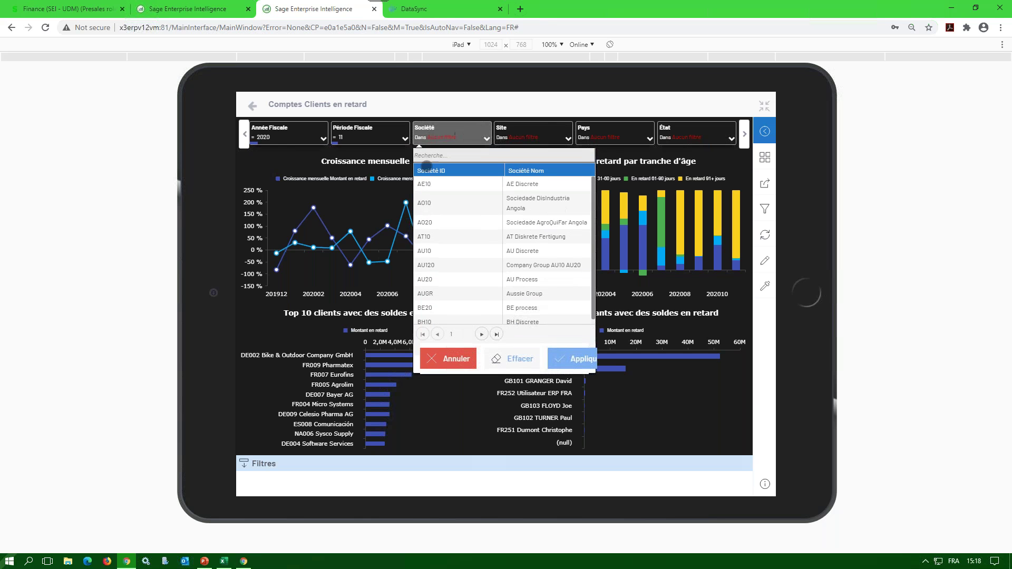
pyautogui.click(443, 156)
pyautogui.write('FR')
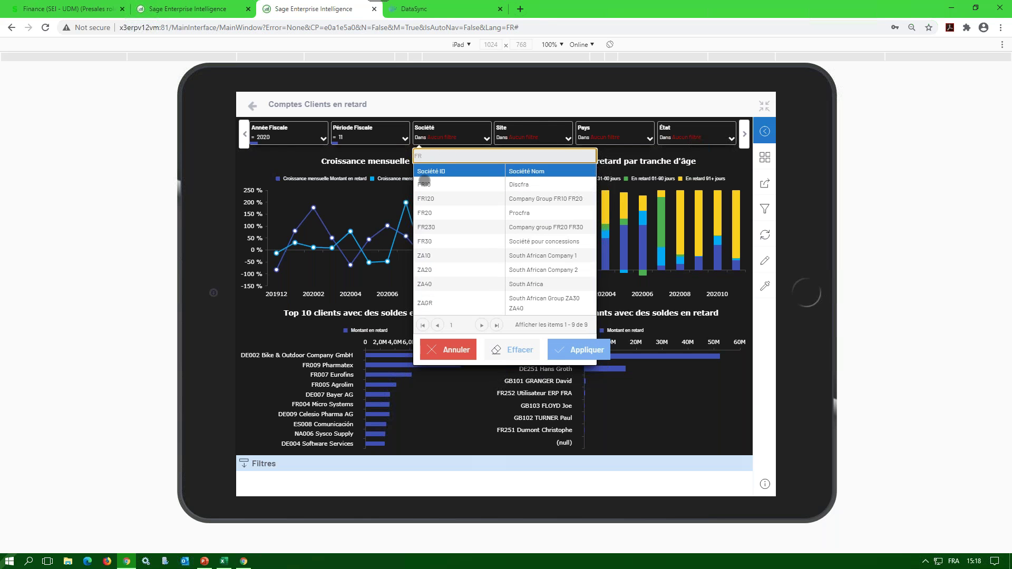
pyautogui.click(424, 183)
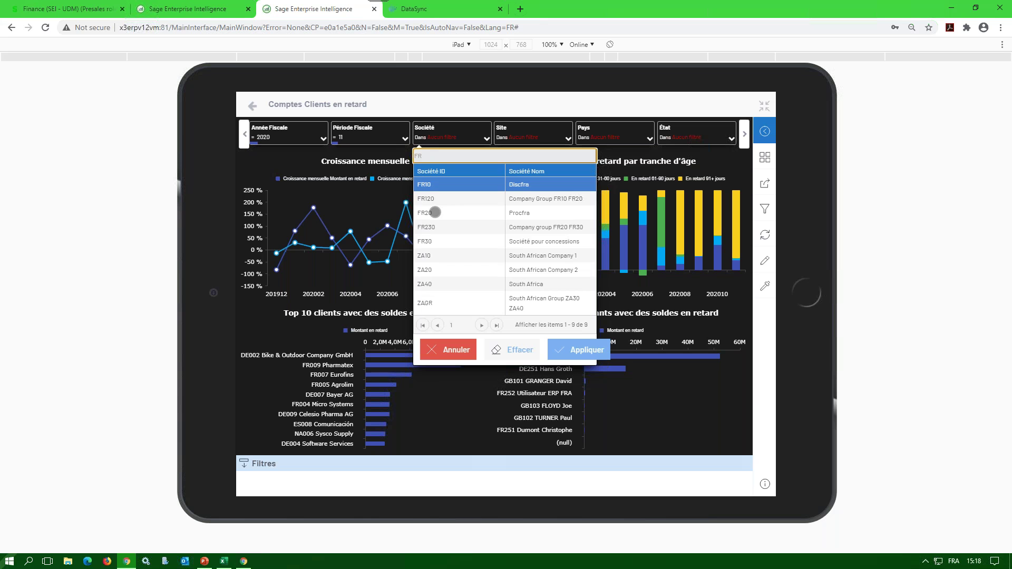
pyautogui.click(436, 211)
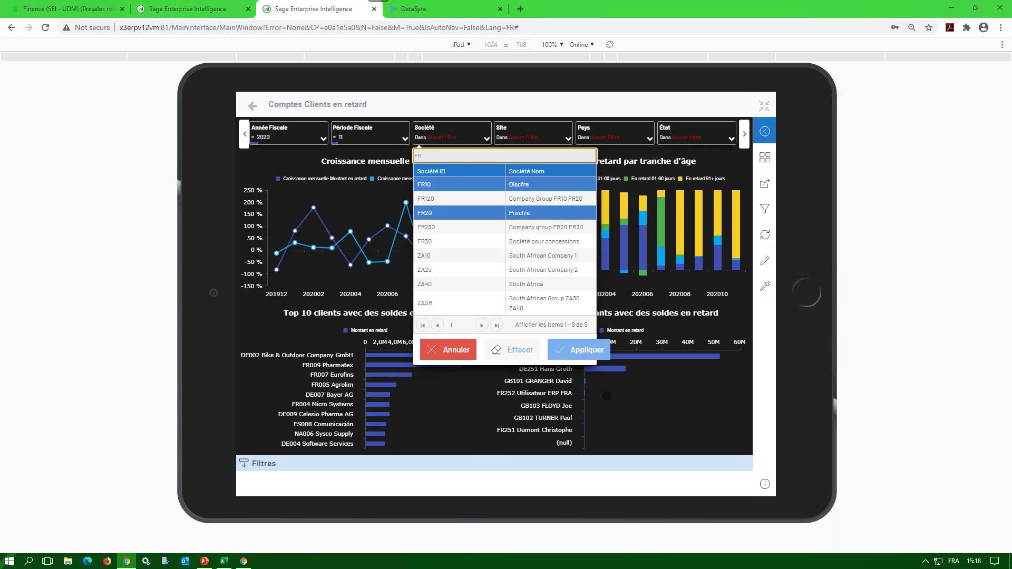
pyautogui.click(584, 347)
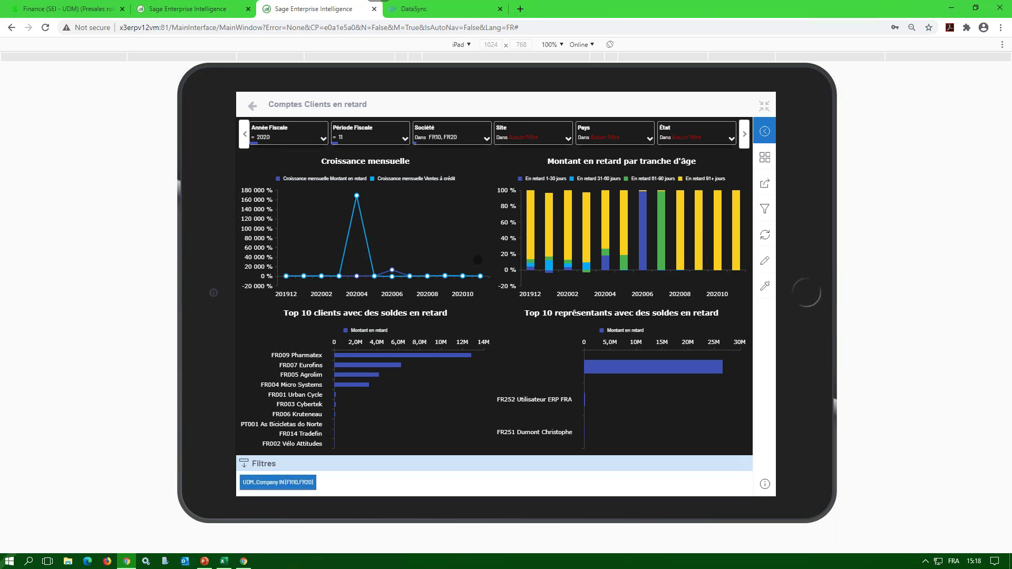
# Leave the filtered dashboard and open Directeur financier 2 from the Finance folder under Modèle de données universelles.
pyautogui.click(251, 106)
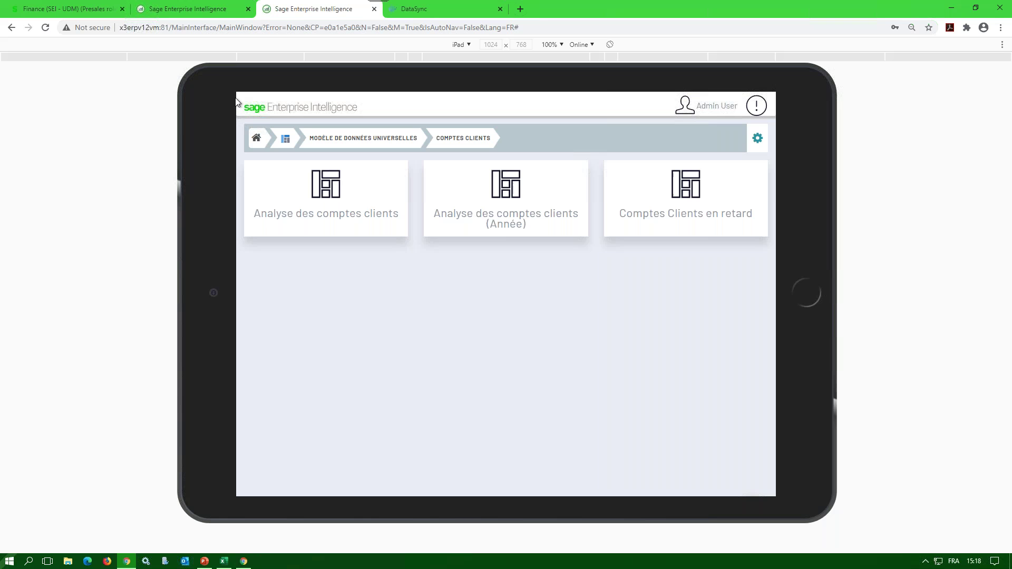
pyautogui.click(282, 139)
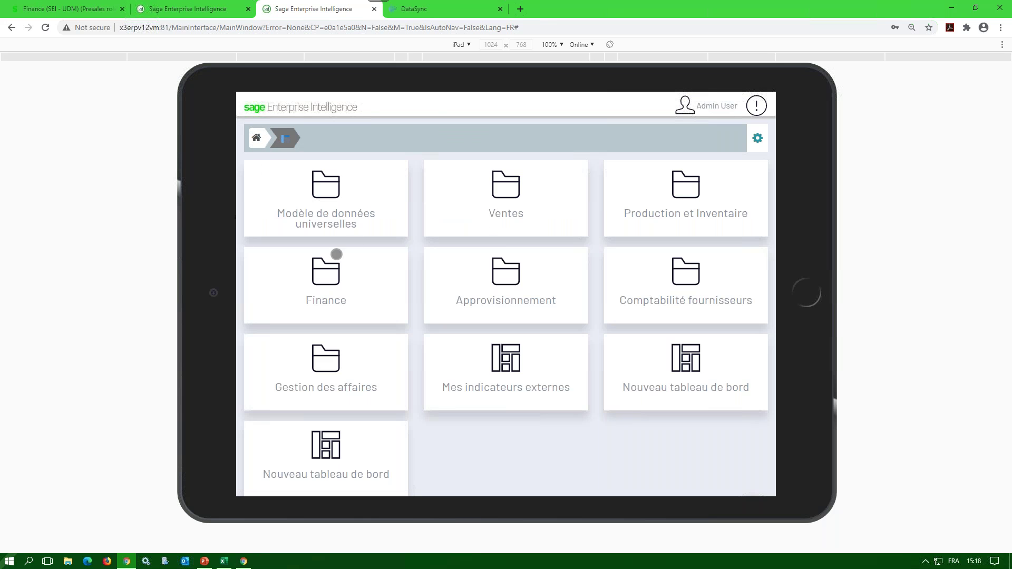
pyautogui.click(342, 289)
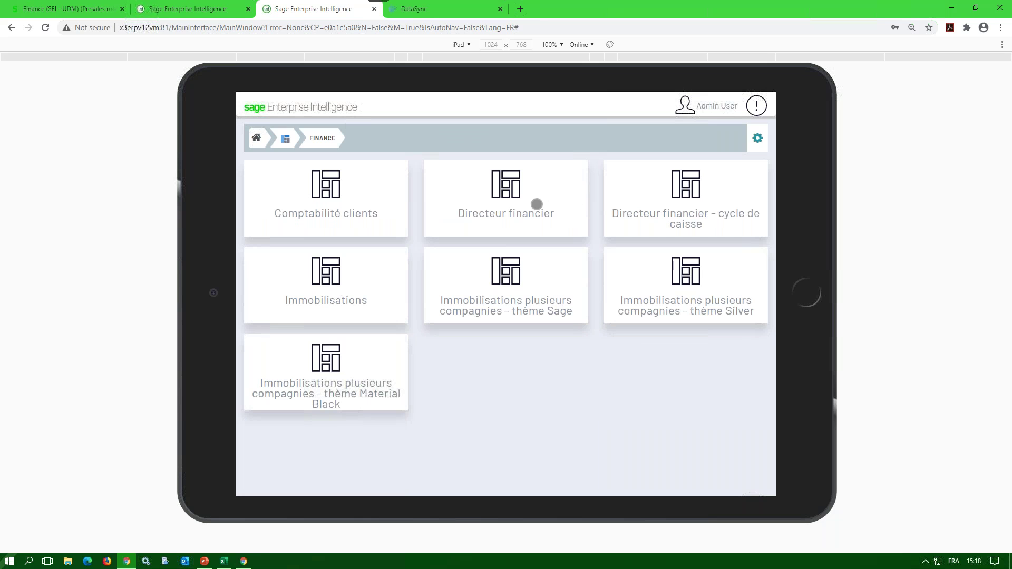
pyautogui.click(284, 140)
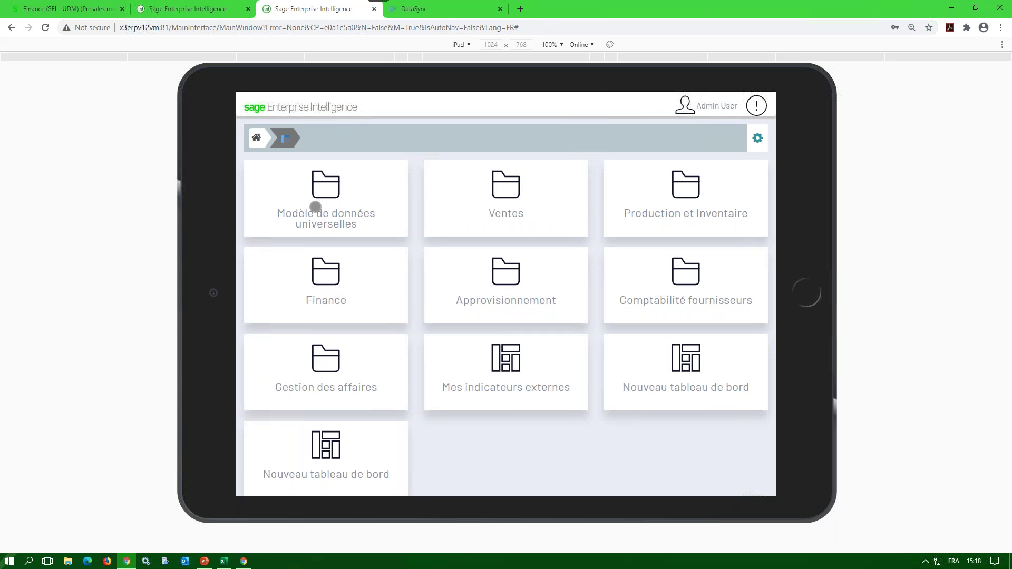
pyautogui.click(336, 200)
pyautogui.click(316, 272)
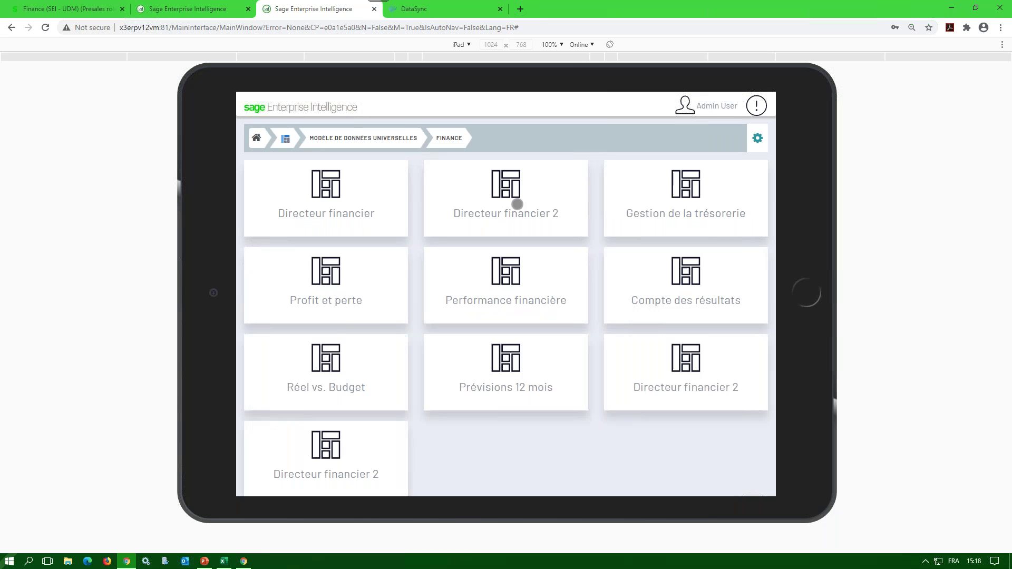
pyautogui.click(513, 189)
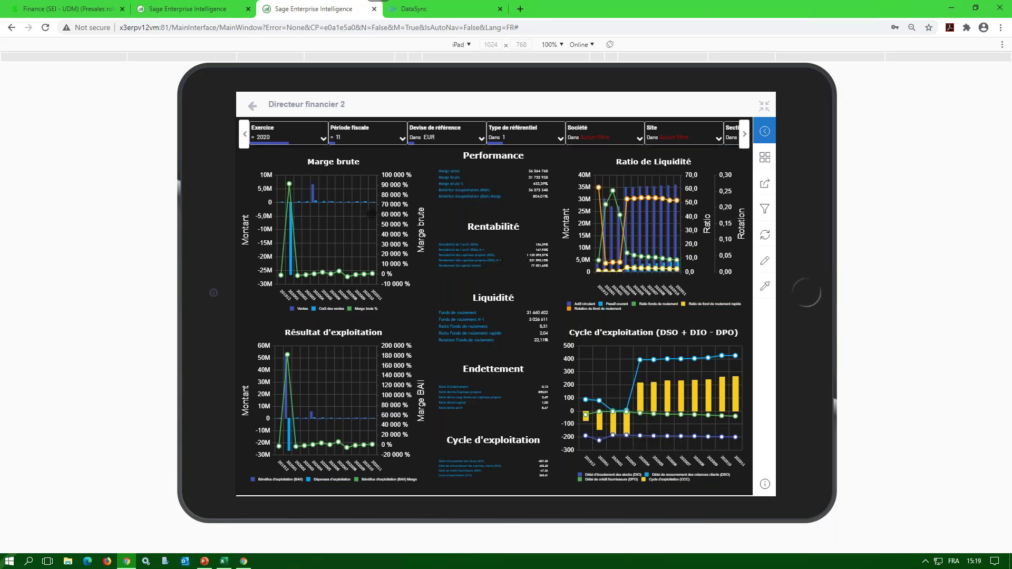
# Return to the main dashboard folders and open the Mes indicateurs externes dashboard.
pyautogui.click(251, 107)
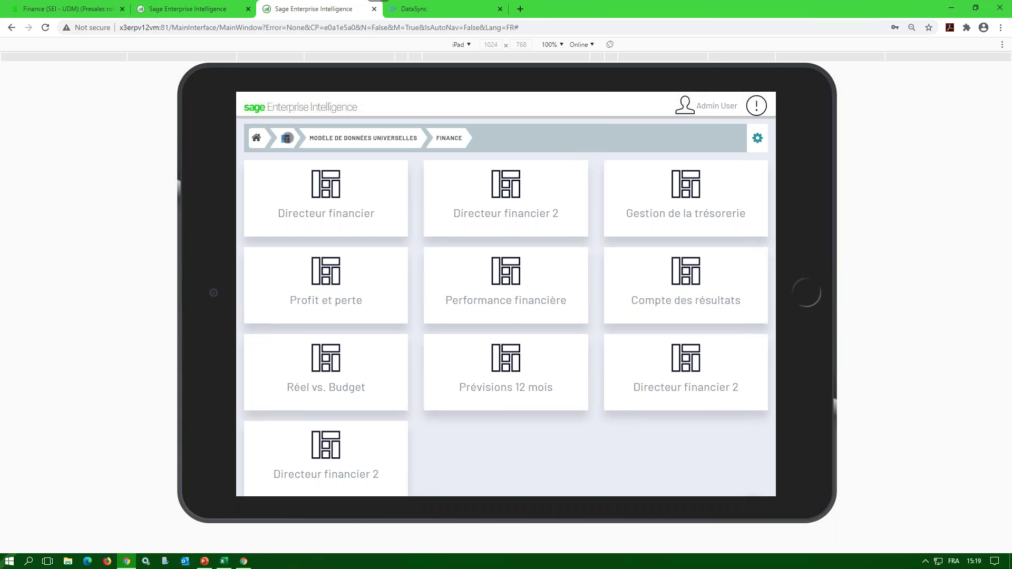
pyautogui.click(286, 138)
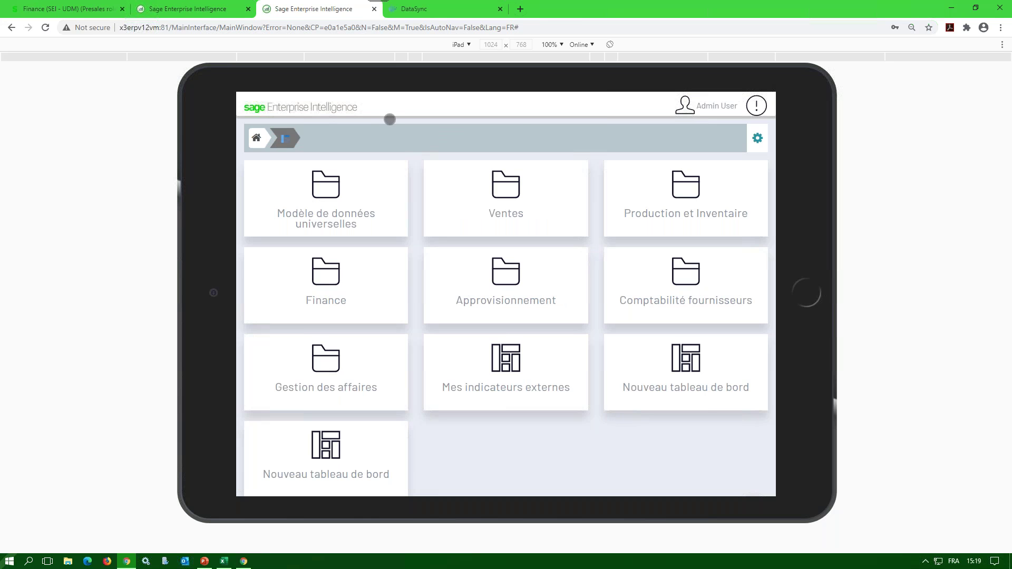
pyautogui.click(515, 379)
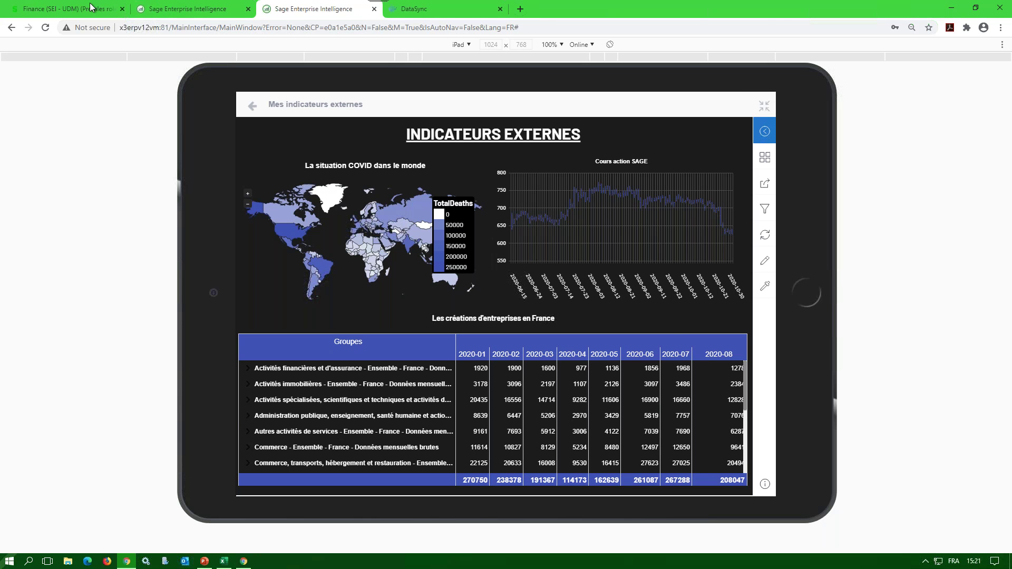
# Switch to the Sage X3 page, try to reload it, and go back to its login page.
pyautogui.click(41, 5)
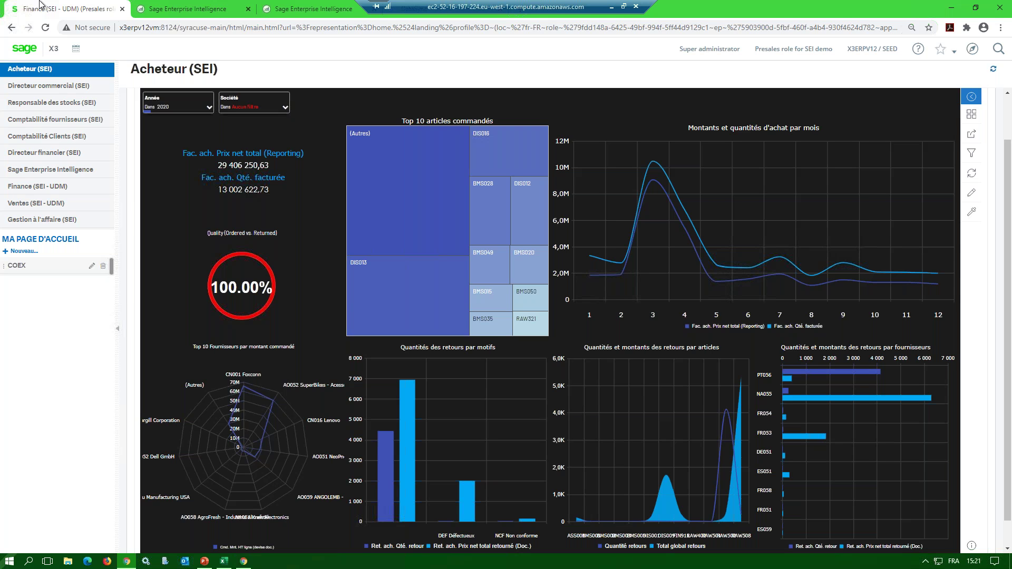
pyautogui.click(46, 28)
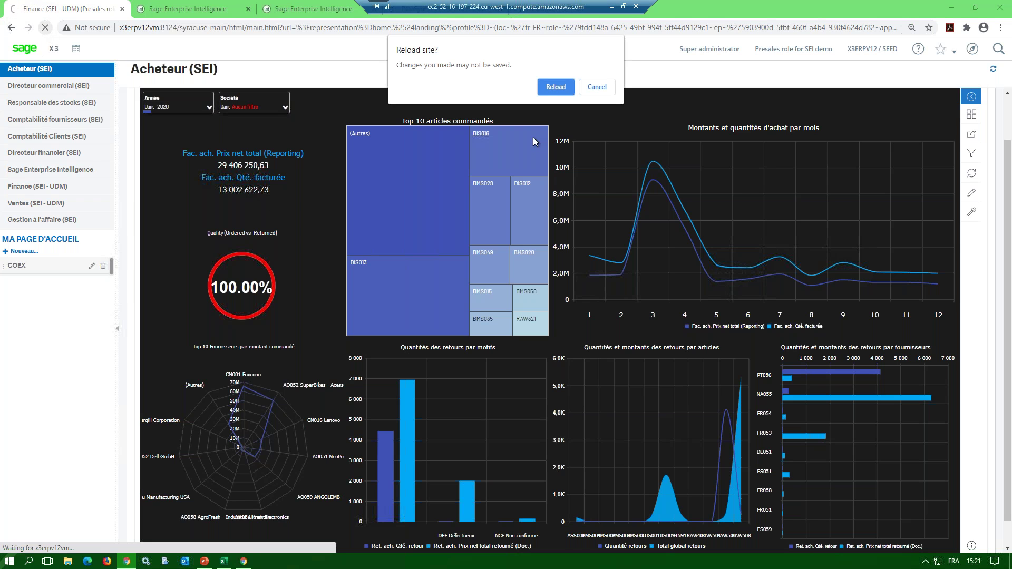
pyautogui.click(548, 90)
pyautogui.click(377, 267)
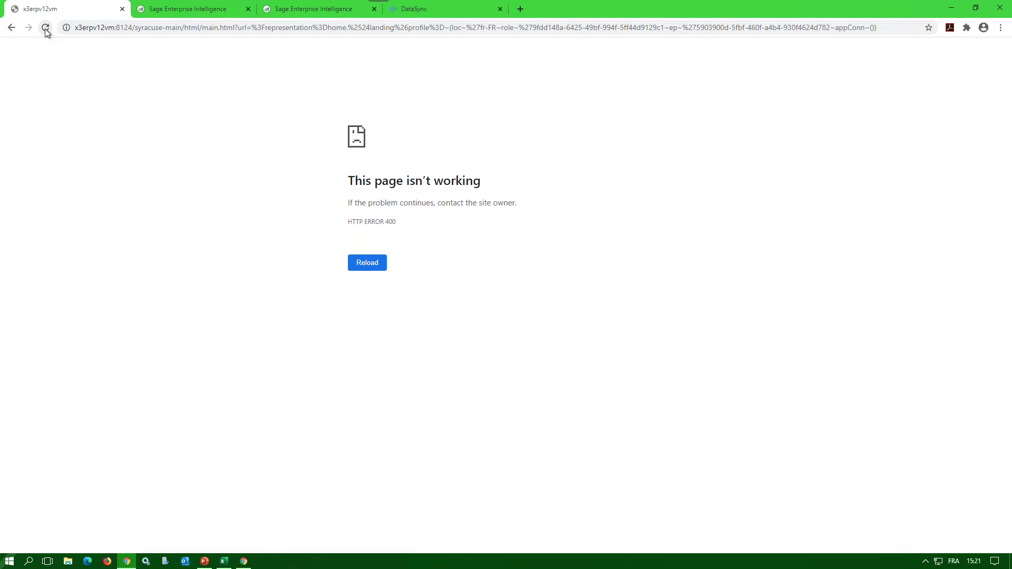
pyautogui.click(45, 30)
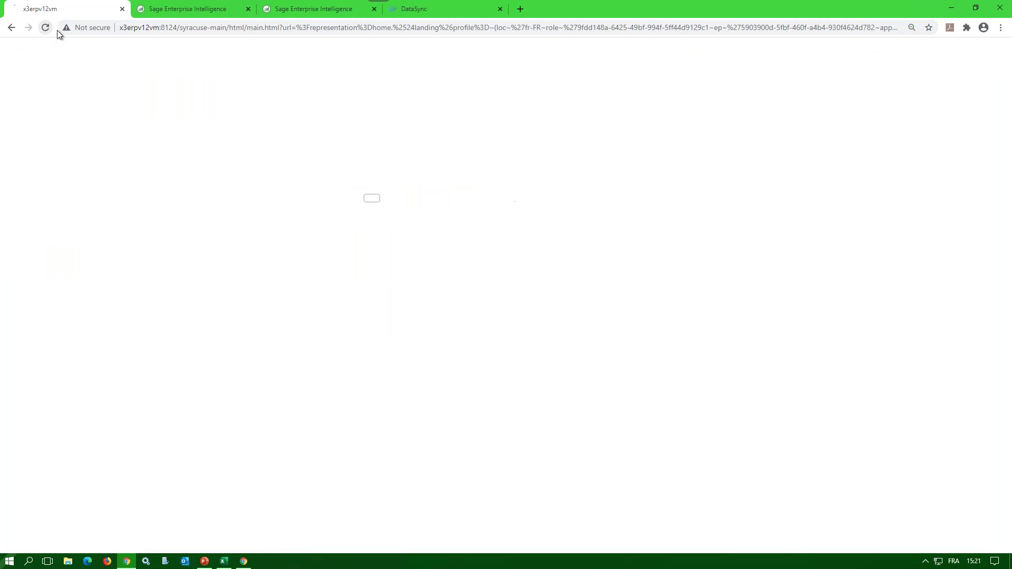
pyautogui.click(12, 28)
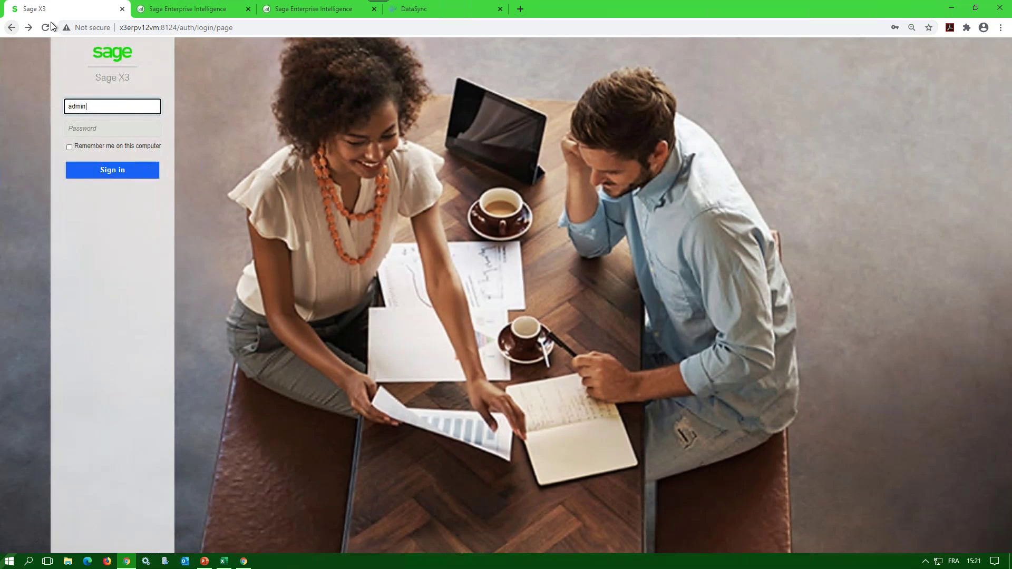
# Try to sign in to Sage X3 with the admin user name and the account password.
pyautogui.click(100, 107)
pyautogui.click(103, 128)
pyautogui.click(110, 169)
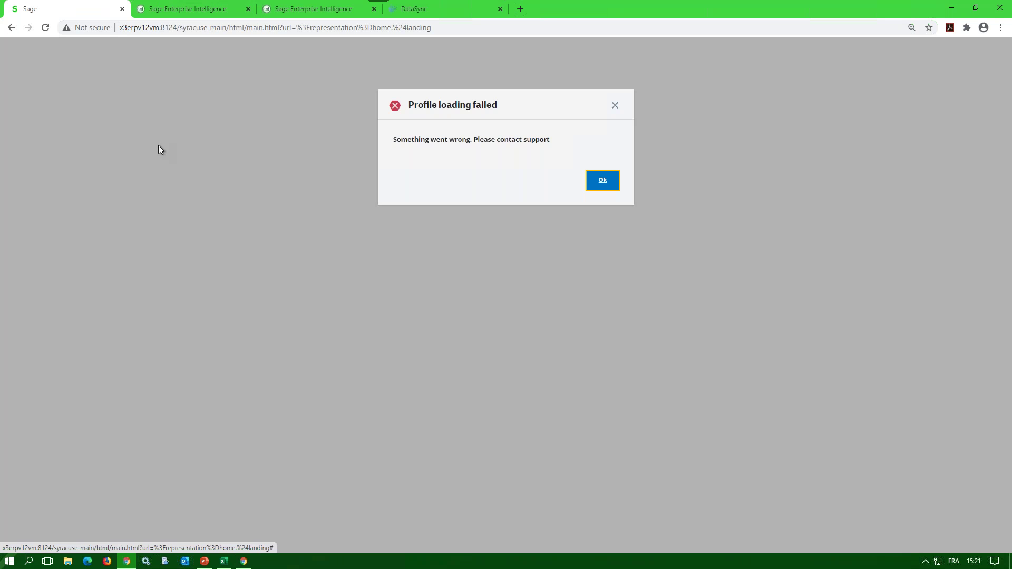
pyautogui.click(599, 186)
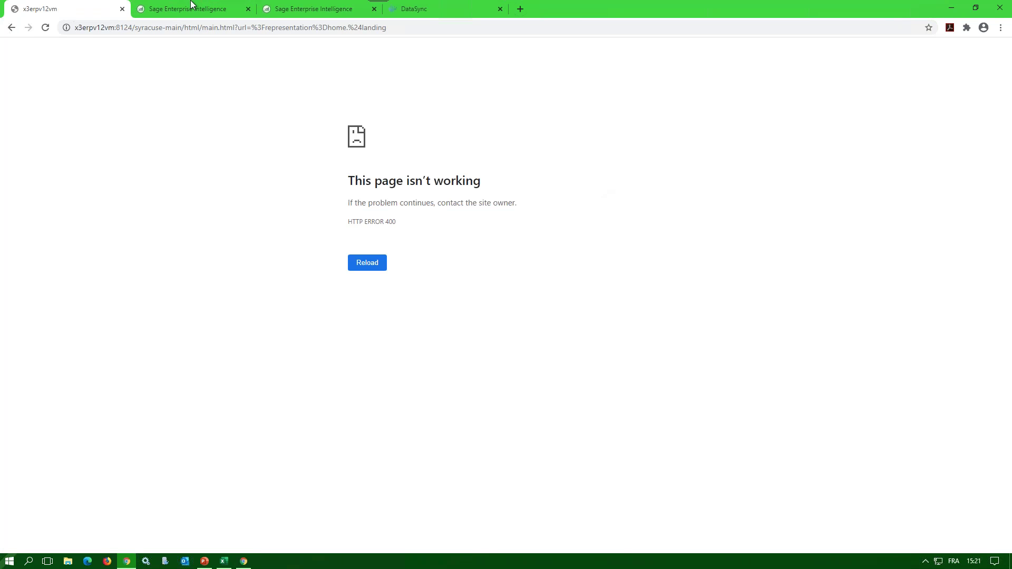
# Close the Sage X3 page and show the dashboard list in the desktop view of Sage Enterprise Intelligence.
pyautogui.click(205, 9)
pyautogui.click(81, 9)
pyautogui.click(122, 9)
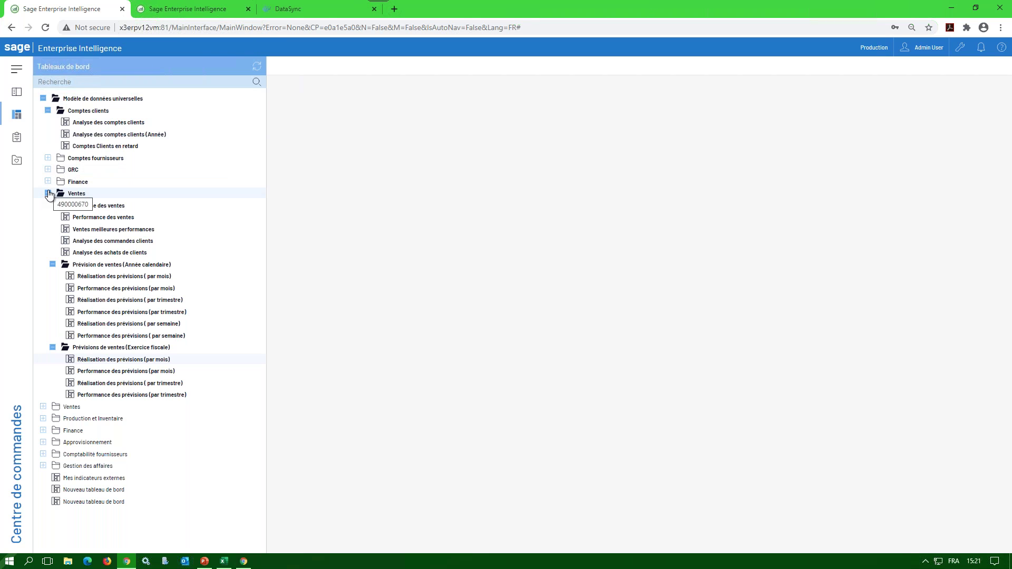
pyautogui.click(16, 117)
pyautogui.click(16, 117)
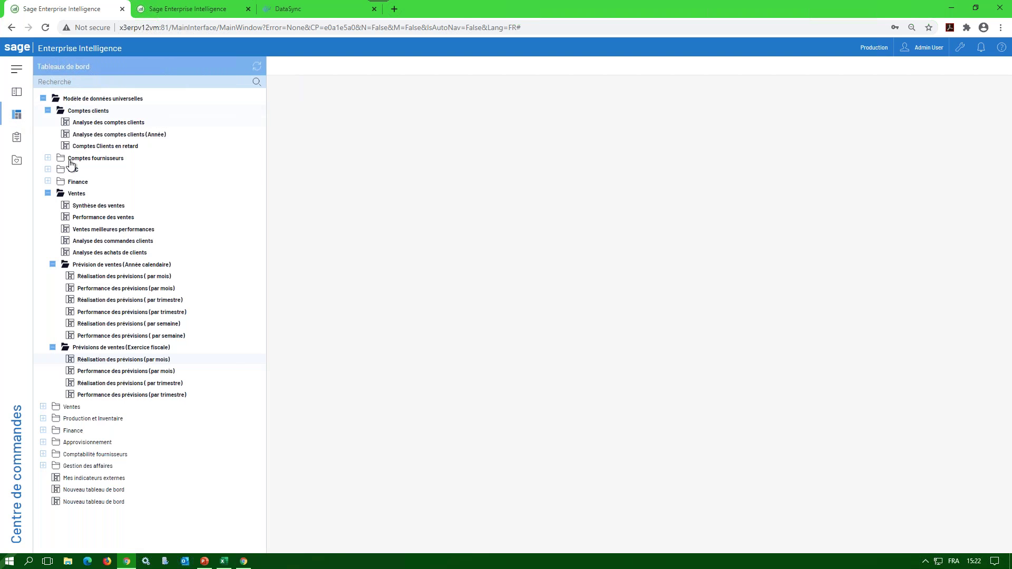
# View the Réalisation des prévisions (par mois) dashboard from the favourites list, and close it.
pyautogui.moveTo(85, 207)
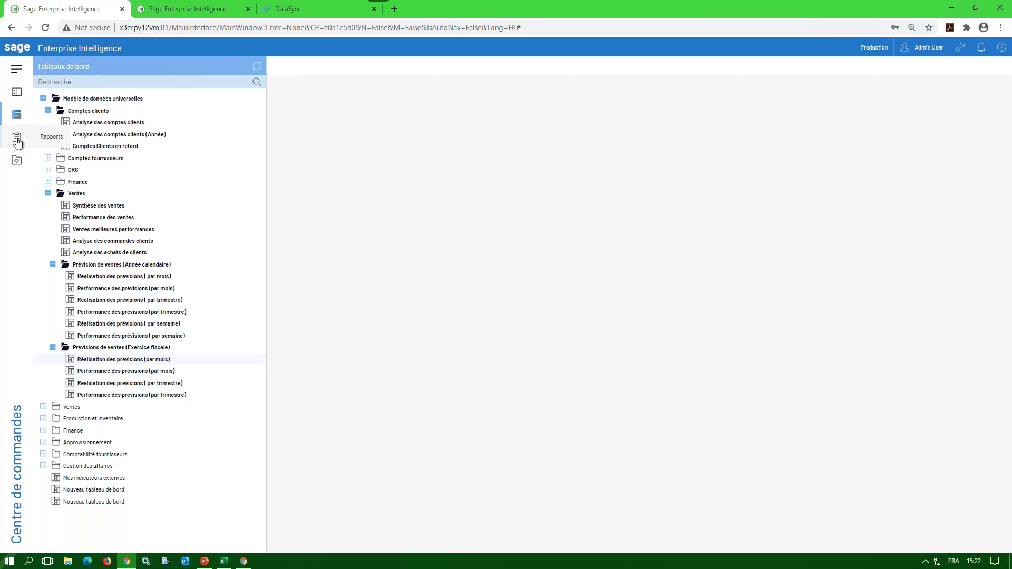
pyautogui.click(17, 164)
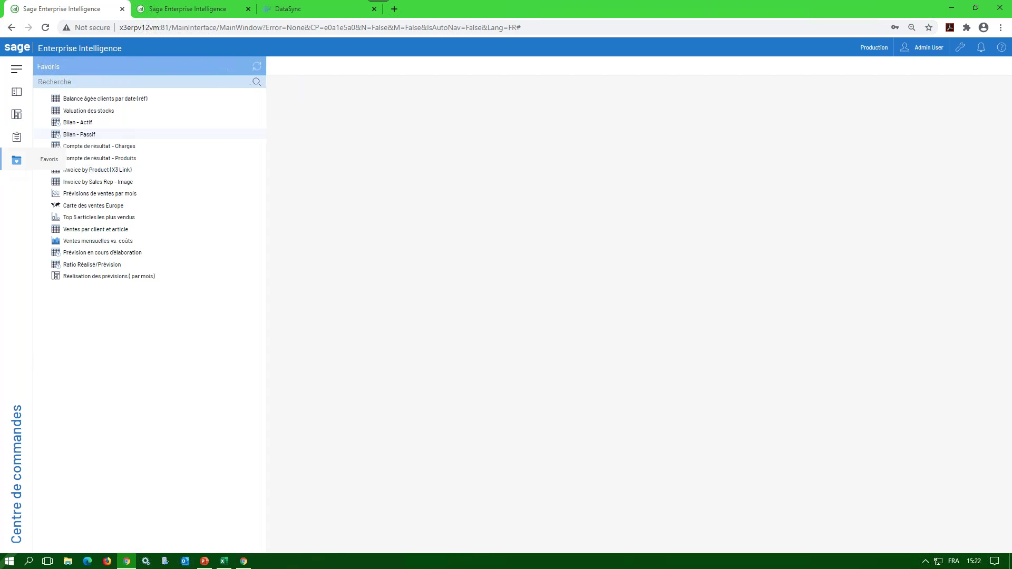
pyautogui.moveTo(94, 244)
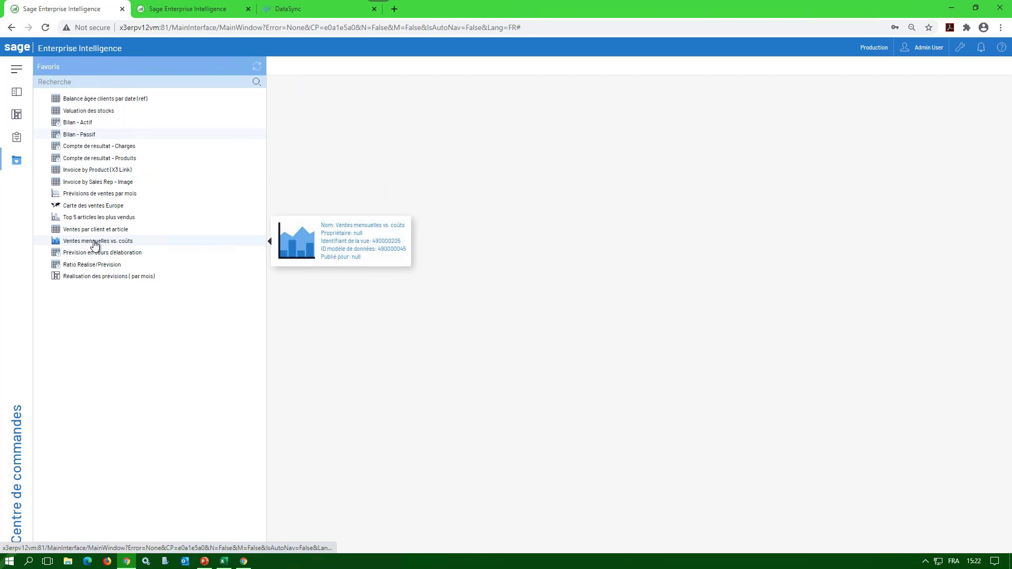
pyautogui.click(95, 279)
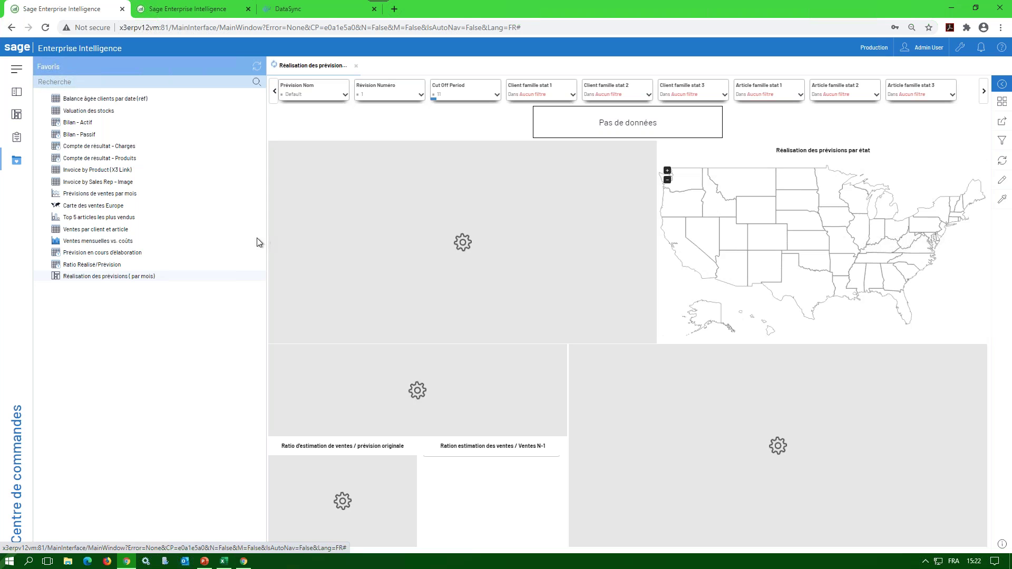
pyautogui.moveTo(262, 244)
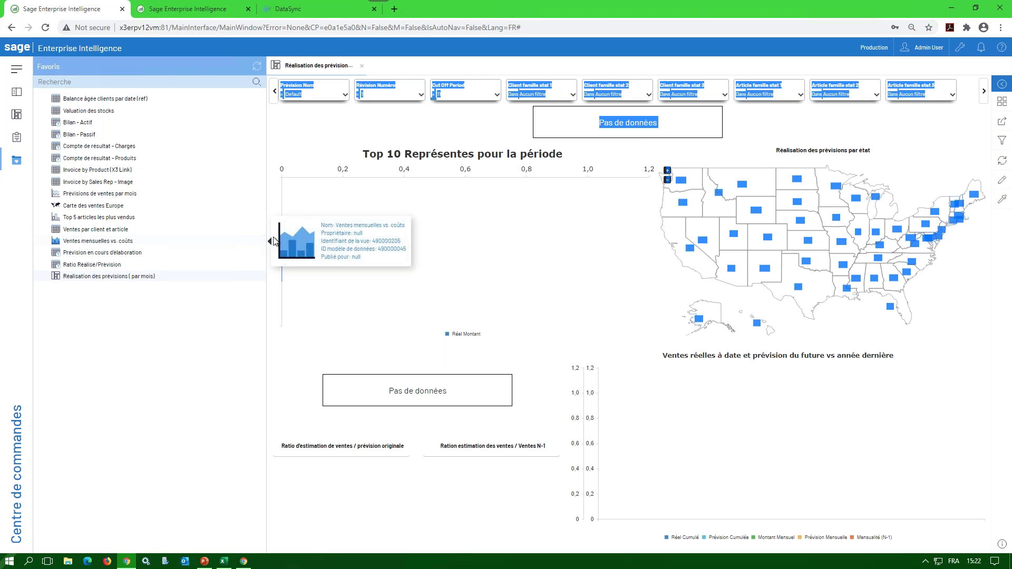
pyautogui.click(361, 67)
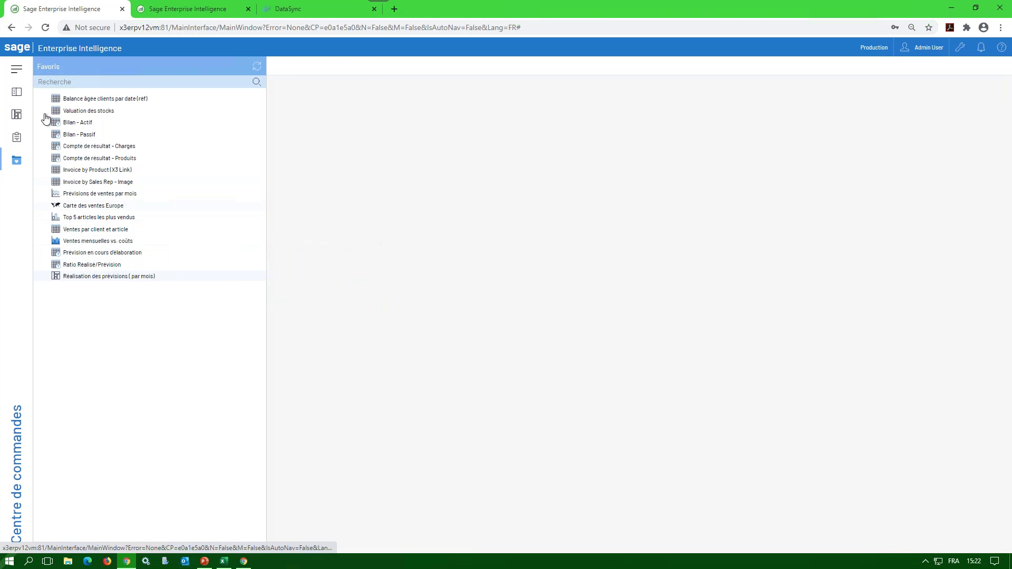
# Return to the dashboard list and collapse the Ventes folder under Modèle de données universelles.
pyautogui.click(16, 114)
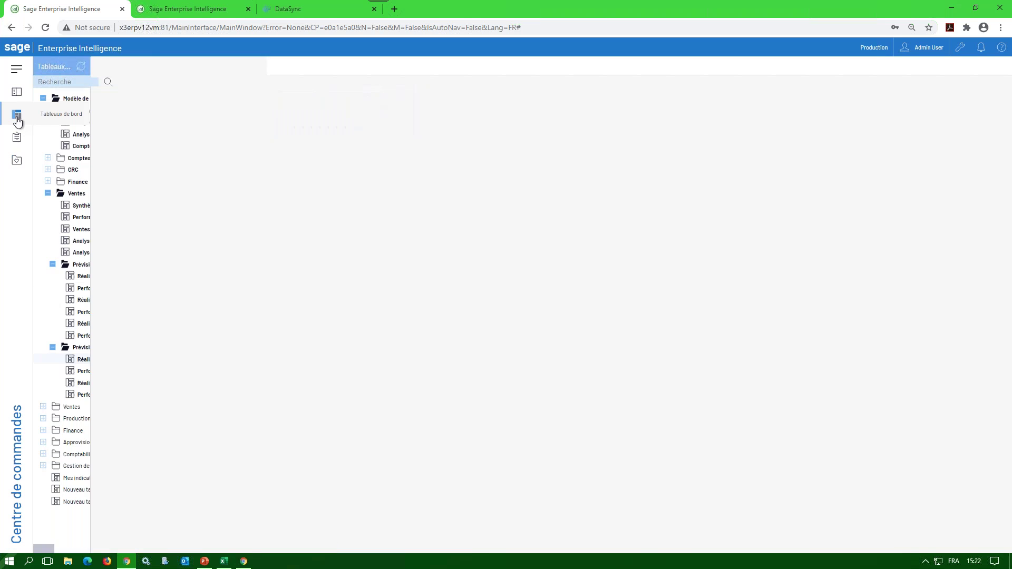
pyautogui.click(48, 193)
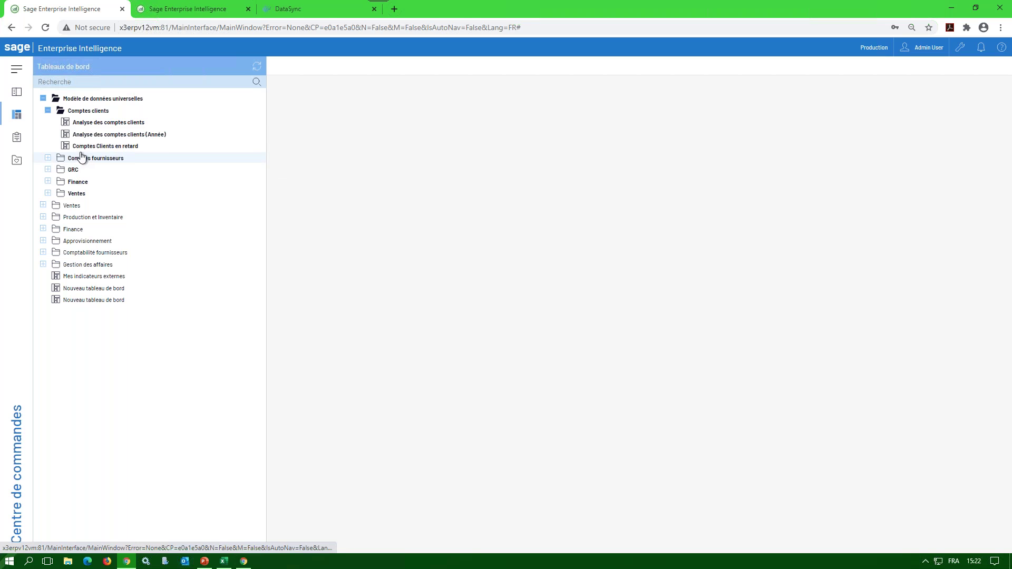
# Collapse the Modèle de données universelles dashboards, and in Modèles de données et vues collapse Ventes under Modèles de données universels.
pyautogui.moveTo(106, 146)
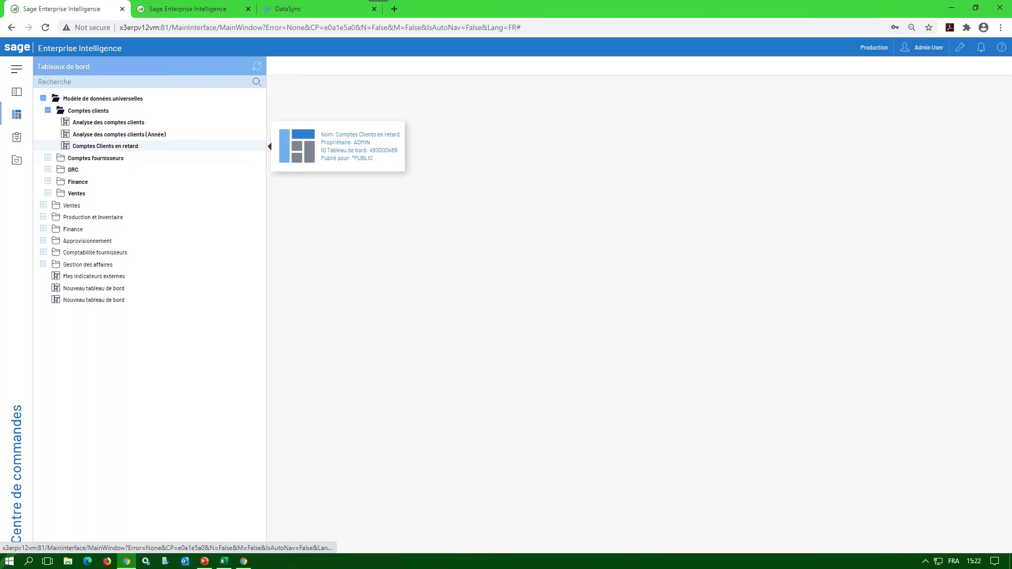
pyautogui.click(43, 99)
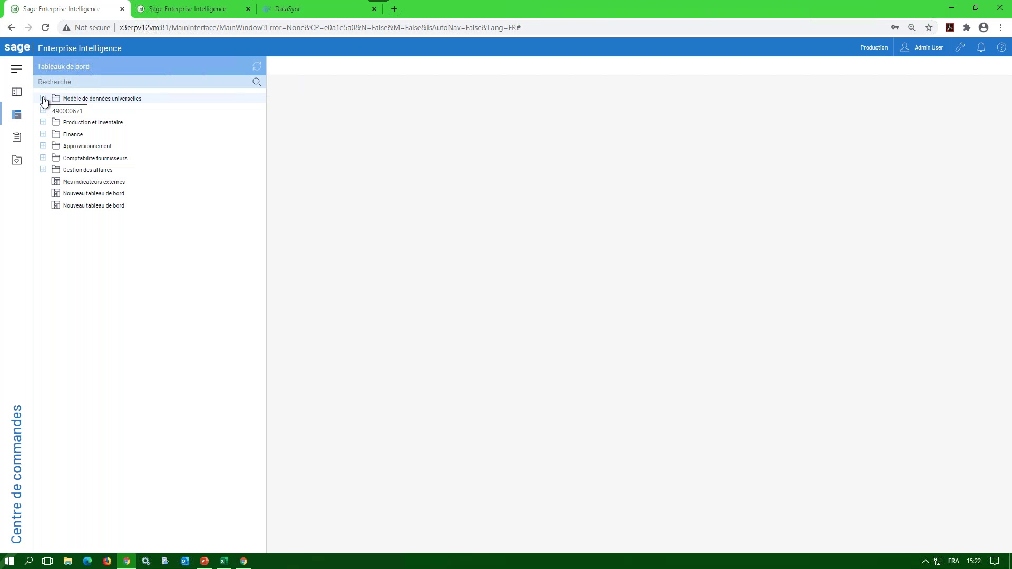
pyautogui.click(13, 93)
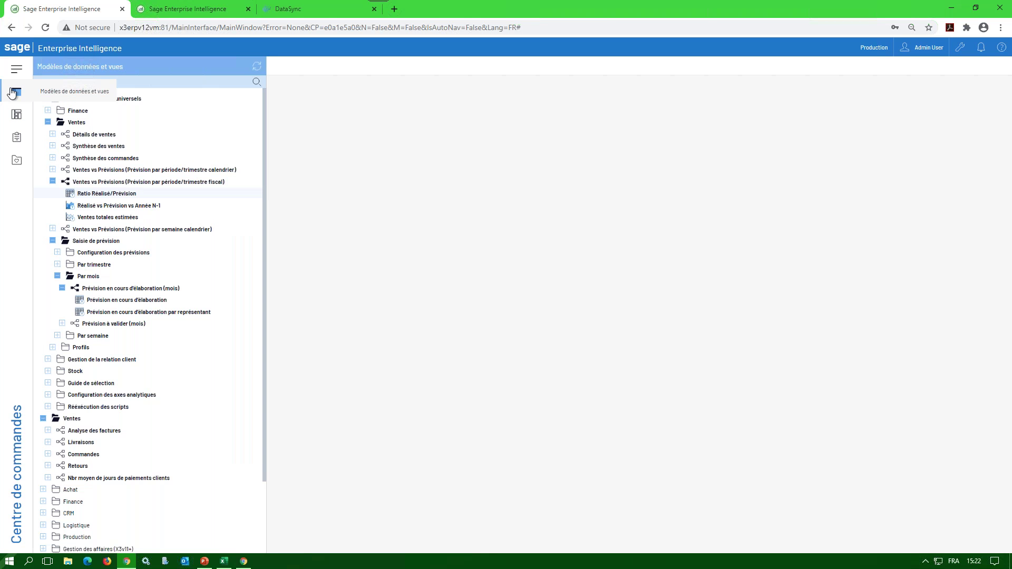
pyautogui.click(48, 122)
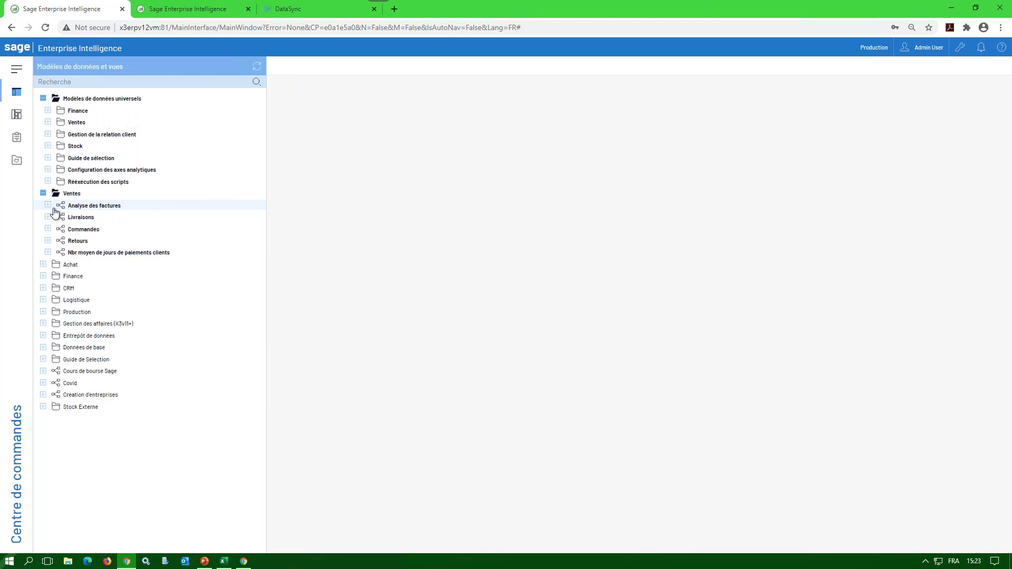
# Expand Cube de ventes under Entrepôt de données, view and re-collapse its Top 5 + folder, and slightly narrow the navigation tree.
pyautogui.click(45, 337)
pyautogui.click(48, 348)
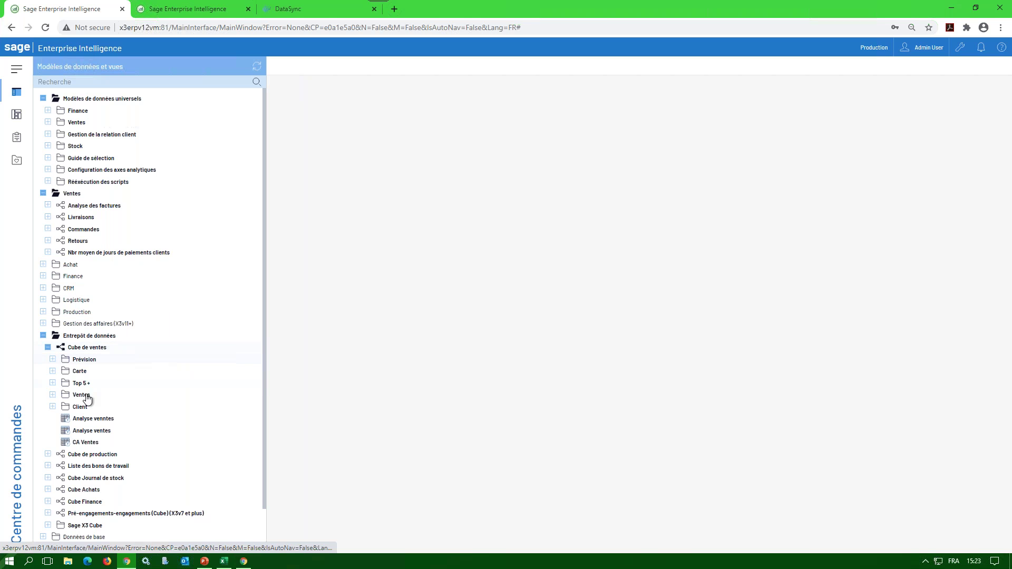
pyautogui.click(54, 383)
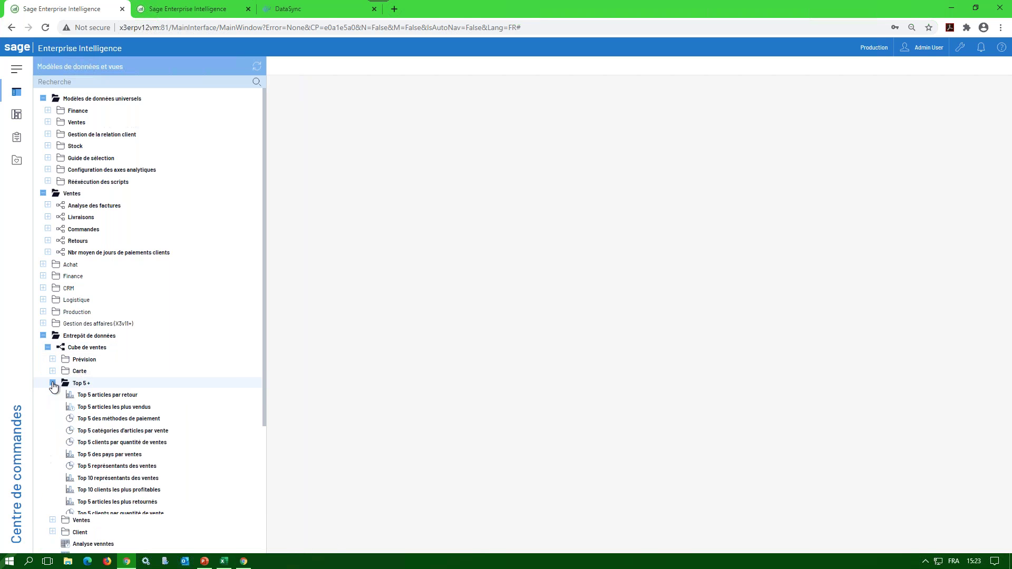
pyautogui.scroll(-2, 100, 393)
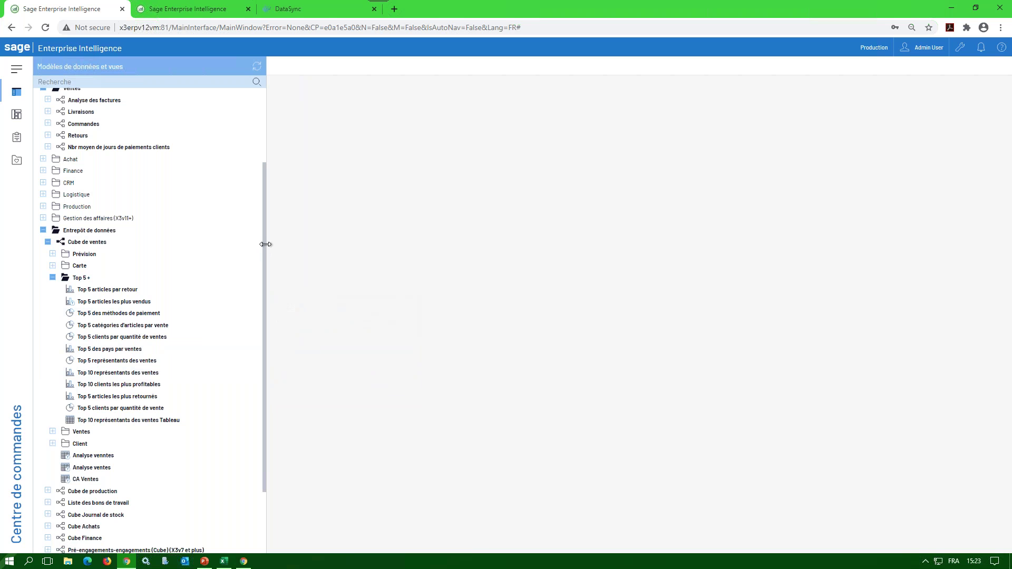
pyautogui.moveTo(265, 243); pyautogui.dragTo(243, 251)
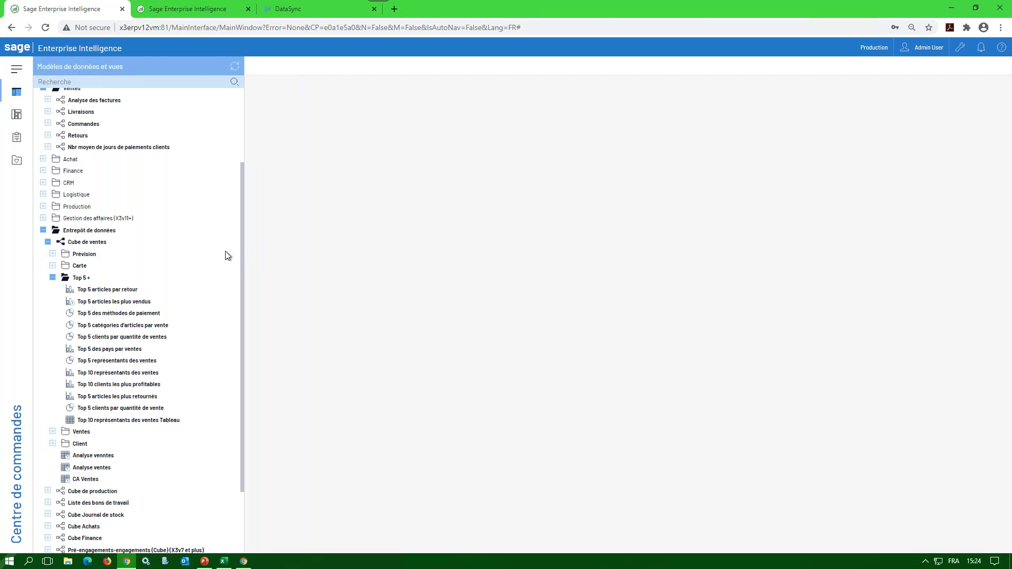
pyautogui.click(53, 278)
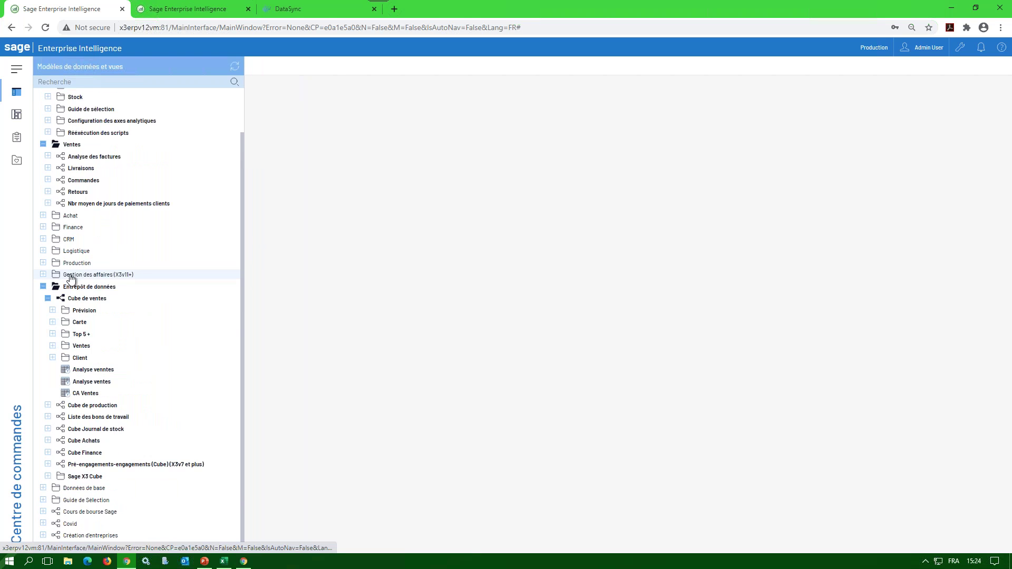
# Start a new view on the Cube de ventes data model and look through its Polaire and Radar chart types.
pyautogui.rightClick(87, 303)
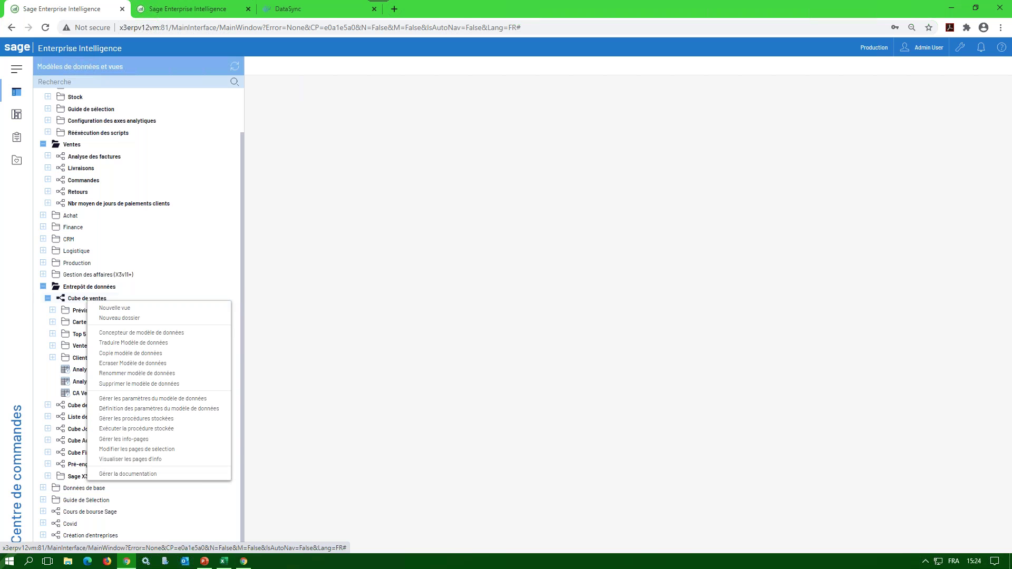
pyautogui.click(123, 309)
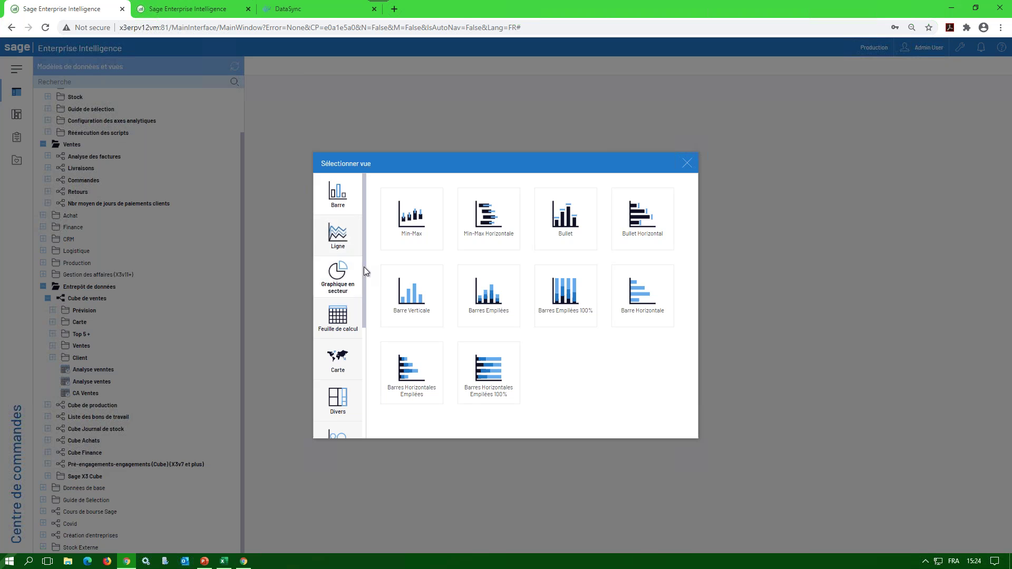
pyautogui.scroll(-2, 365, 269)
pyautogui.scroll(-2, 367, 354)
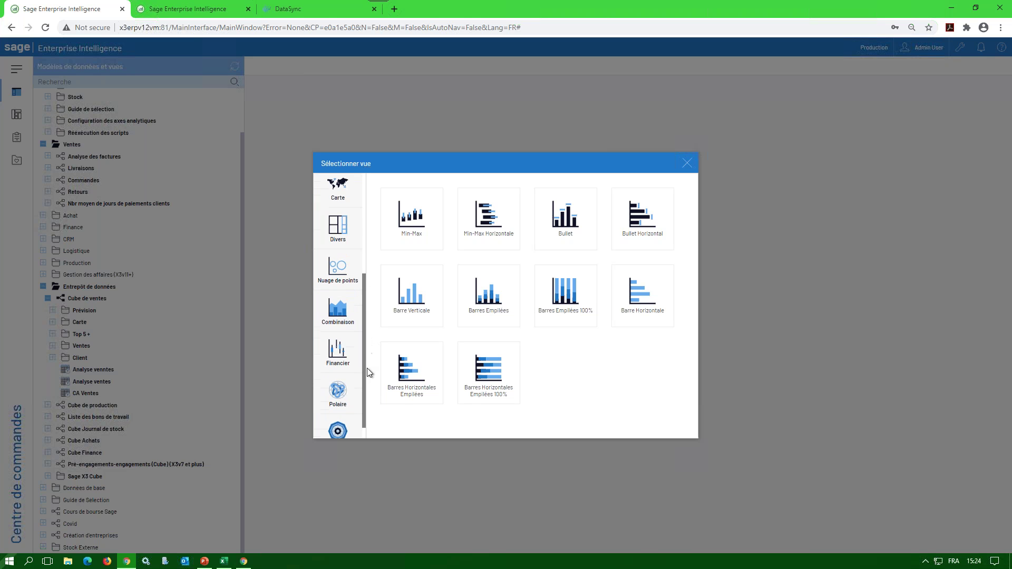
pyautogui.click(348, 401)
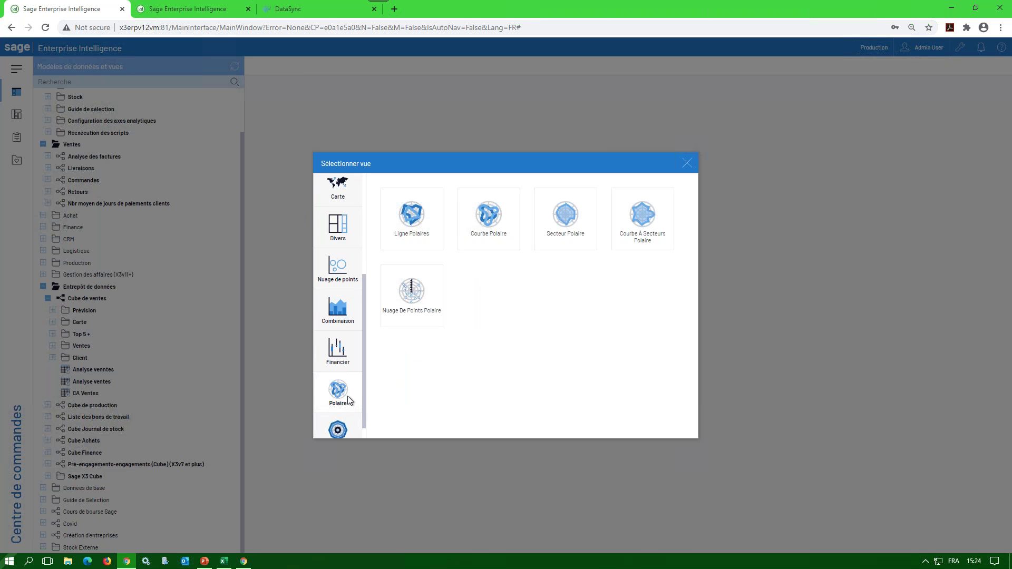
pyautogui.click(339, 430)
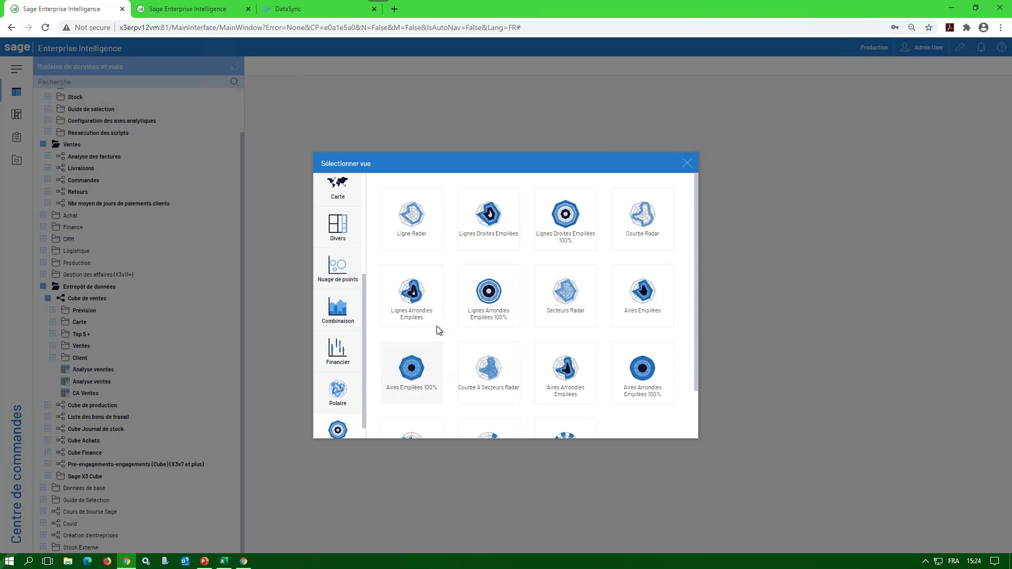
pyautogui.scroll(-1, 364, 359)
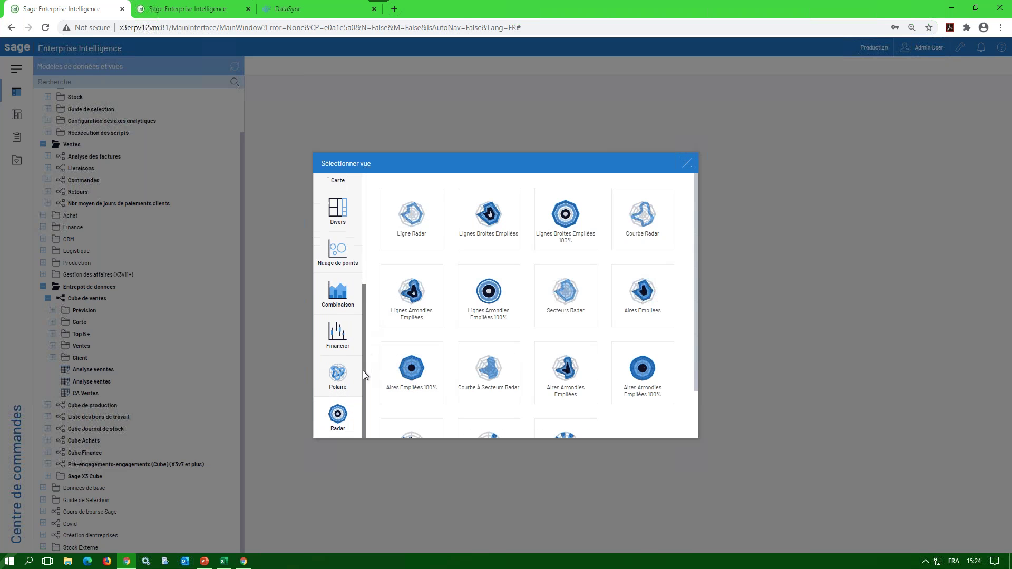
# Look through the Financier, Combinaison and Carte view types, and move the view selection dialog slightly.
pyautogui.click(343, 335)
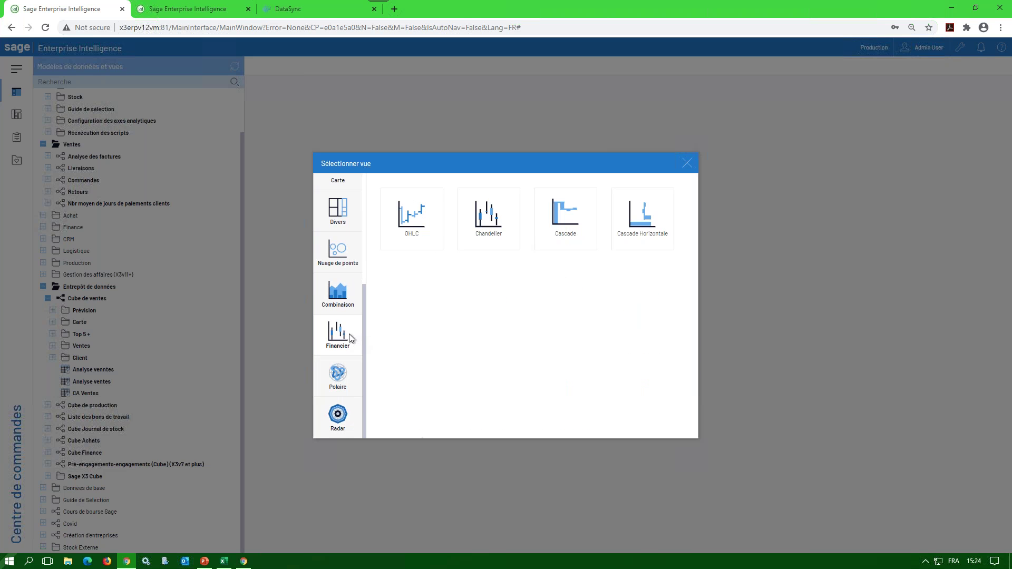
pyautogui.click(338, 292)
pyautogui.click(338, 251)
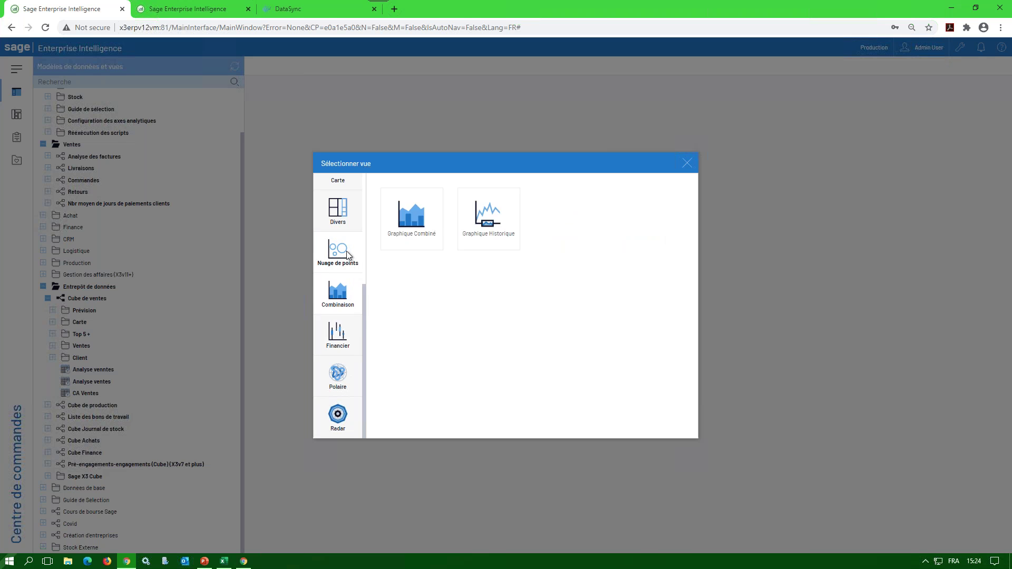
pyautogui.moveTo(362, 313); pyautogui.dragTo(365, 178)
pyautogui.click(344, 296)
pyautogui.click(350, 253)
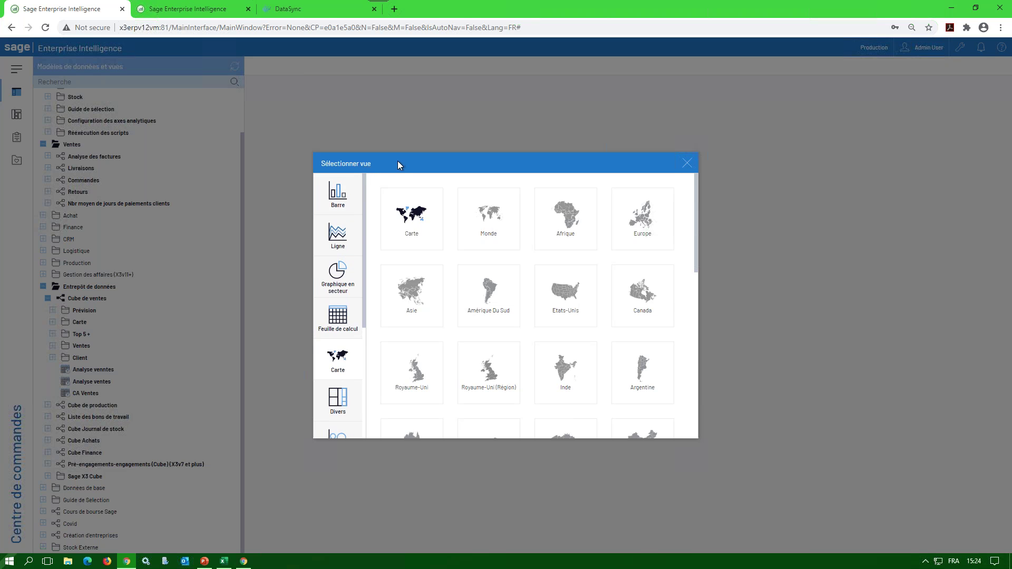
pyautogui.moveTo(398, 162); pyautogui.dragTo(374, 142)
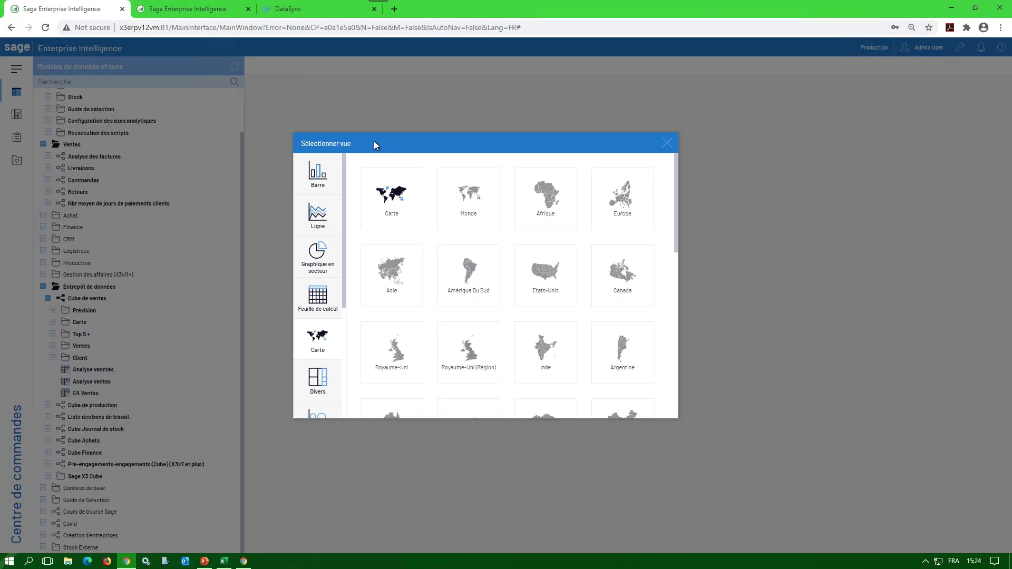
# Choose the Feuille de calcul view type and name the new view Mes ventes.
pyautogui.click(318, 297)
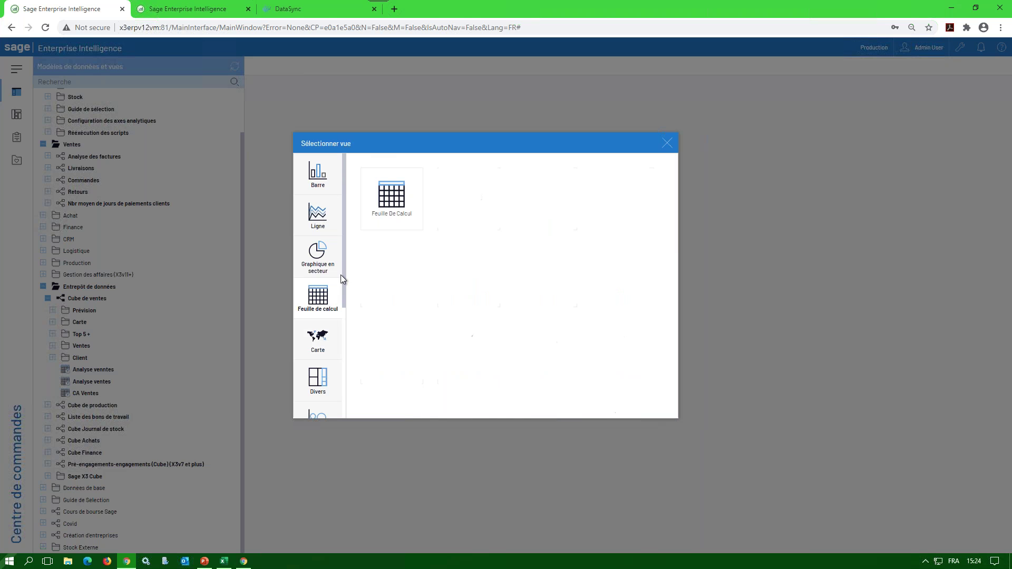
pyautogui.click(392, 199)
pyautogui.moveTo(500, 185); pyautogui.dragTo(353, 183)
pyautogui.write('Mes ventes')
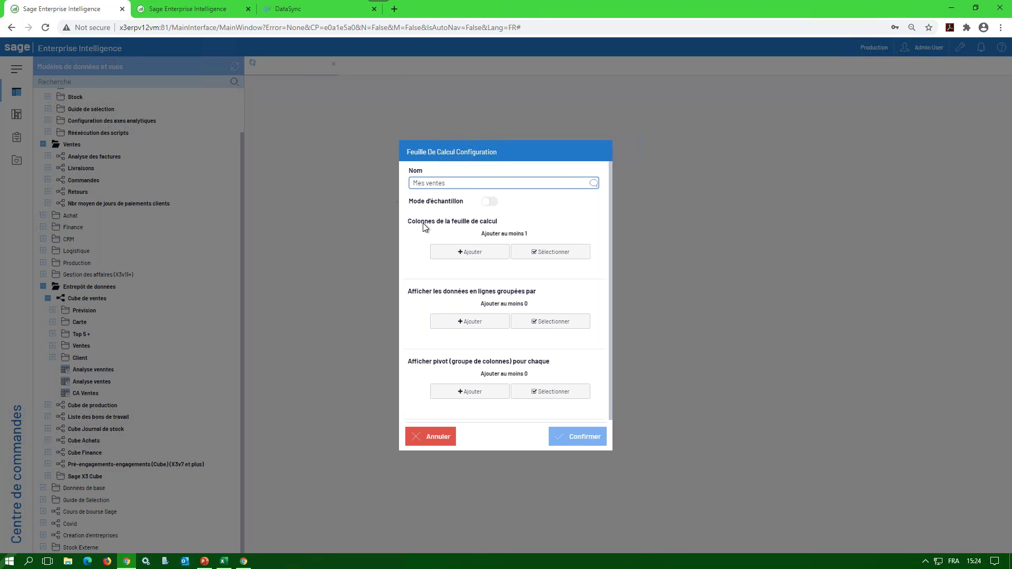
# Add Fac. Mnt. HT ligne (devise doc.) and Fac. Qté. fac. (US) as the worksheet columns.
pyautogui.click(471, 252)
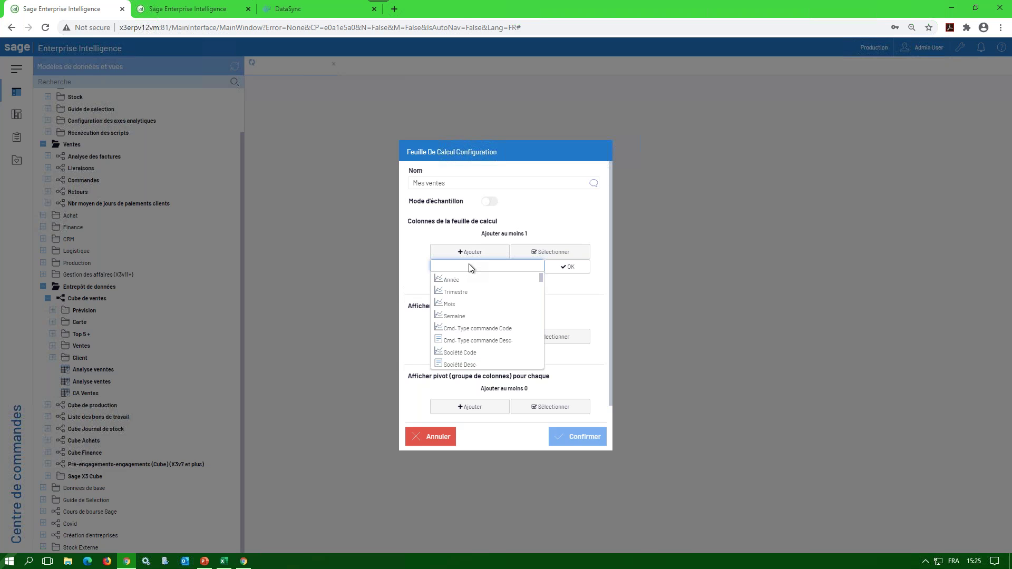
pyautogui.write('man')
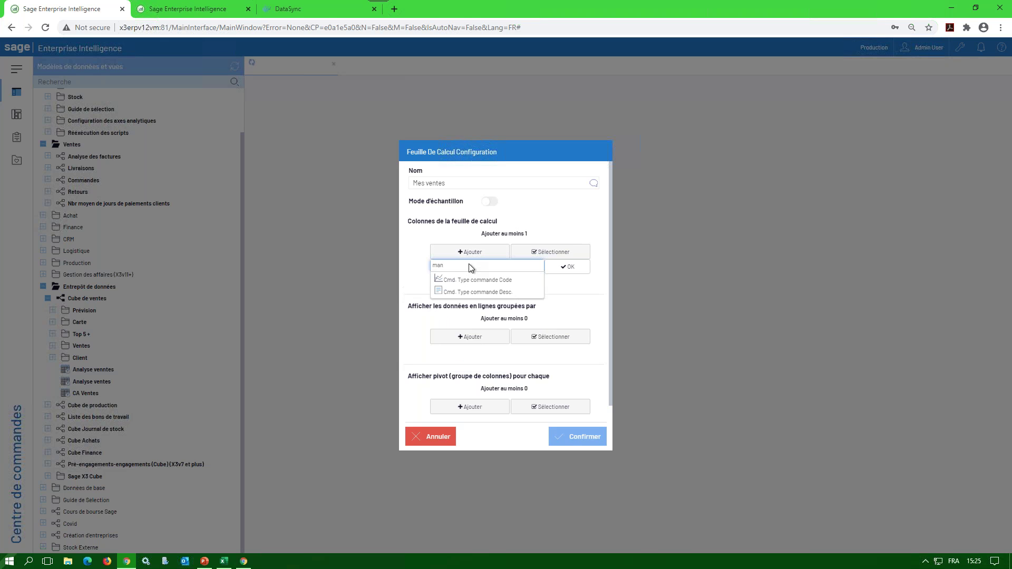
pyautogui.press('BackSpace')
pyautogui.press('BackSpace')
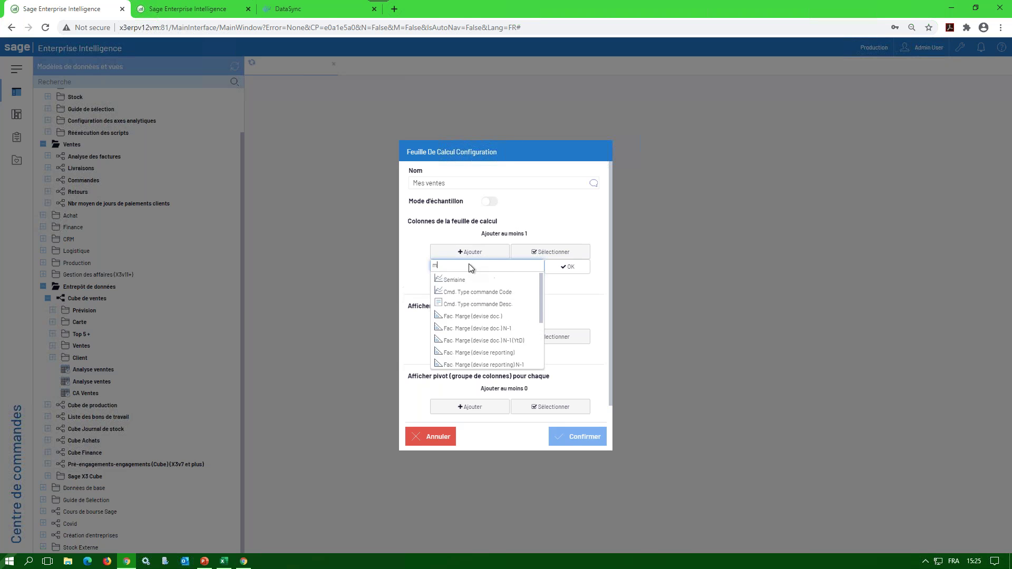
pyautogui.write('nt')
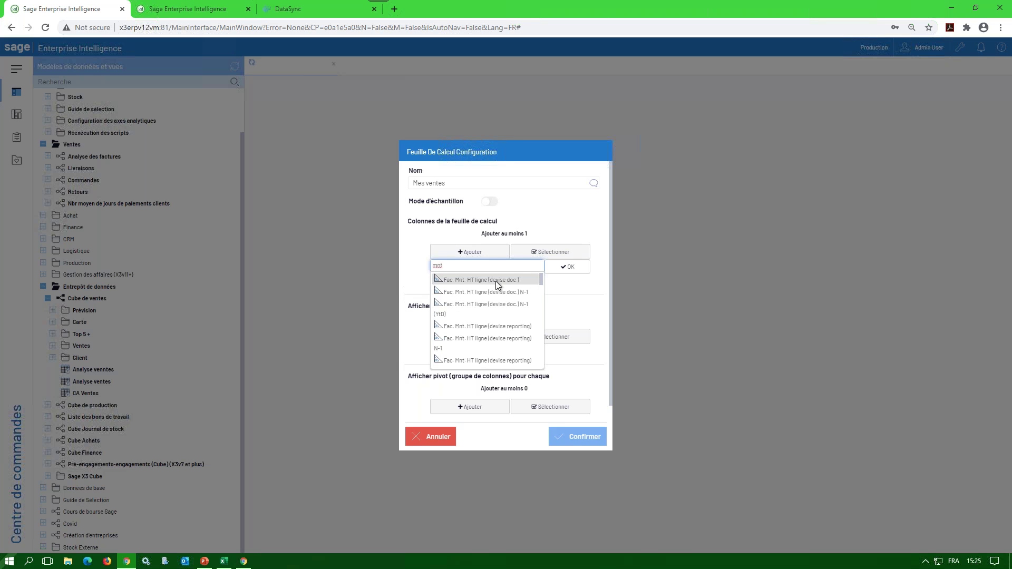
pyautogui.click(496, 280)
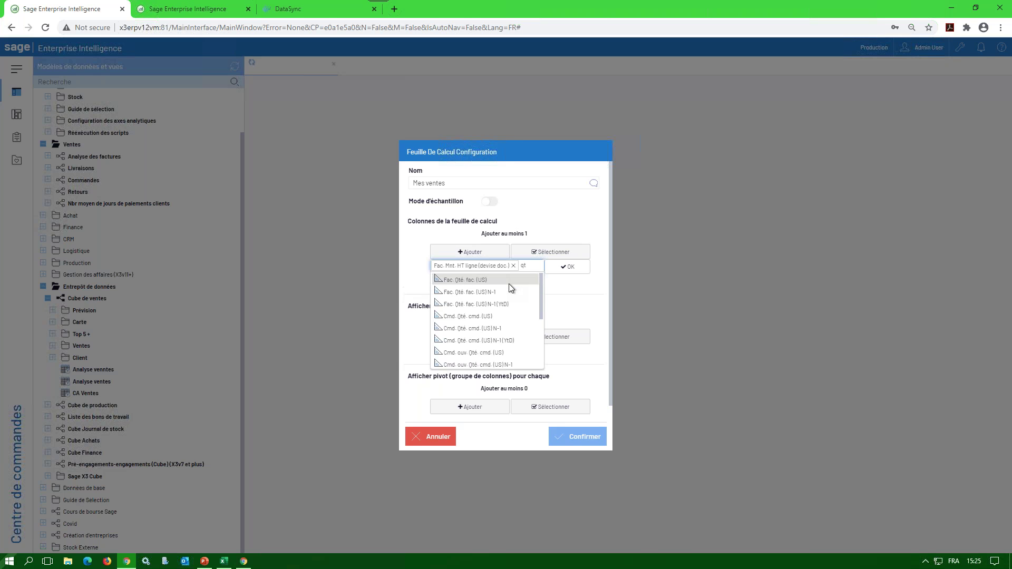
pyautogui.write('qt')
pyautogui.click(501, 280)
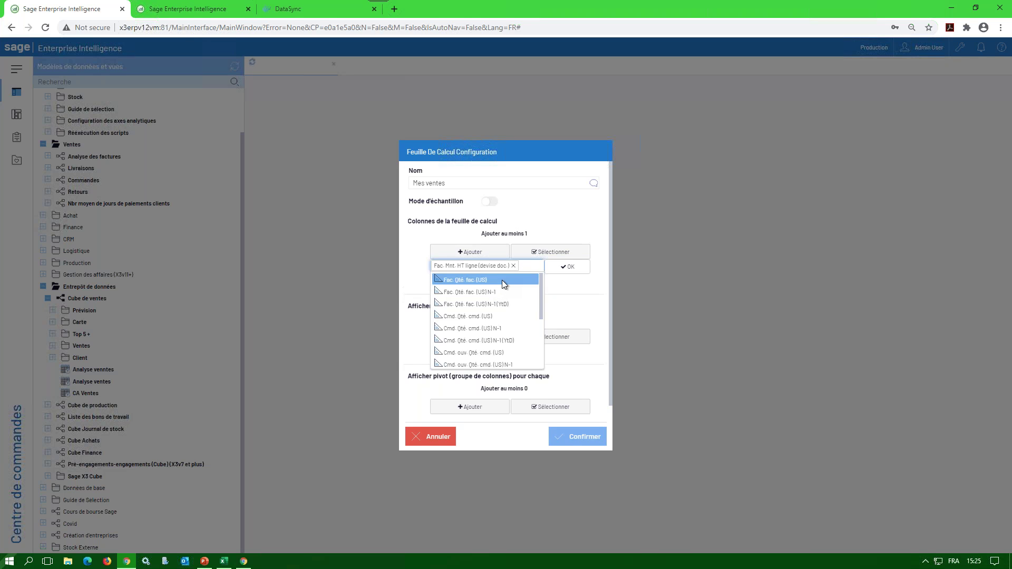
pyautogui.click(570, 268)
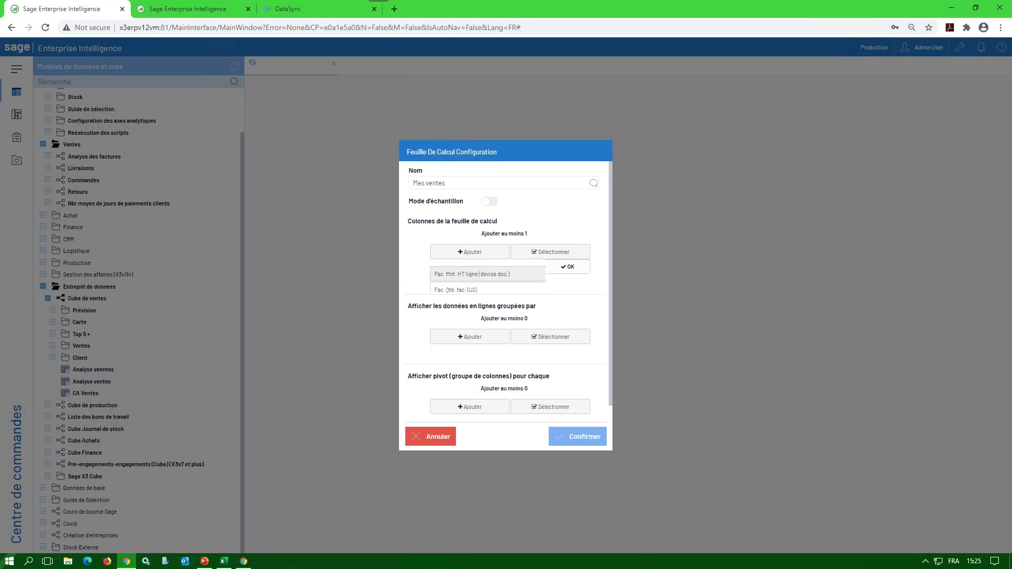
# Group the worksheet rows by Année and Société Code, and confirm the configuration to generate the view.
pyautogui.click(478, 346)
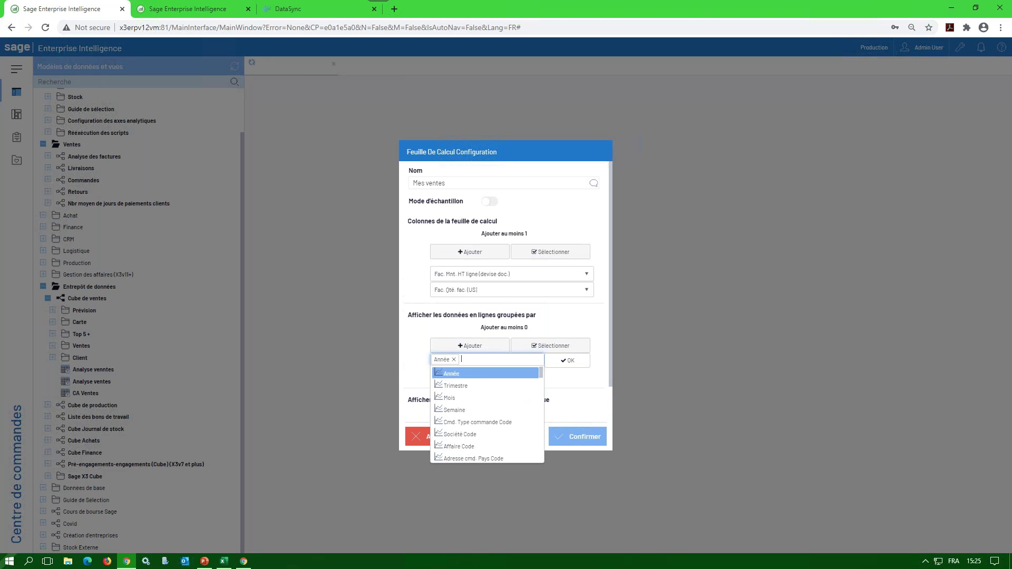
pyautogui.click(453, 373)
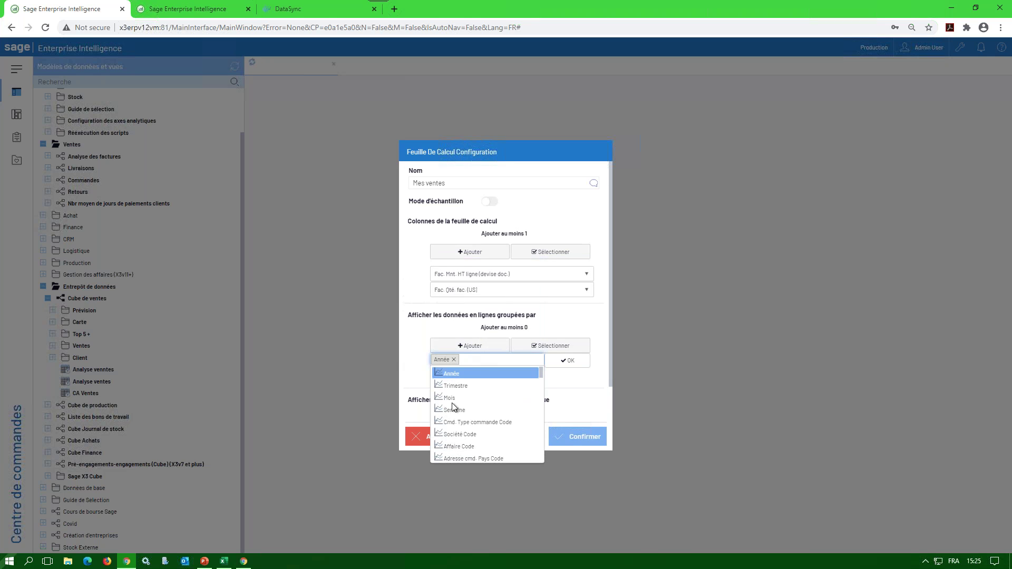
pyautogui.write('soc')
pyautogui.click(483, 372)
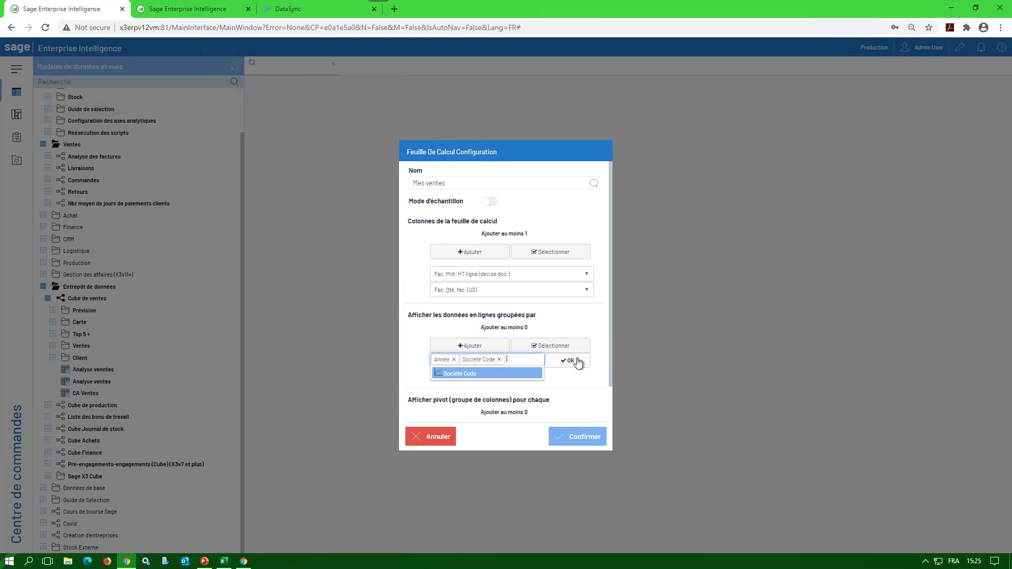
pyautogui.click(568, 360)
pyautogui.click(590, 439)
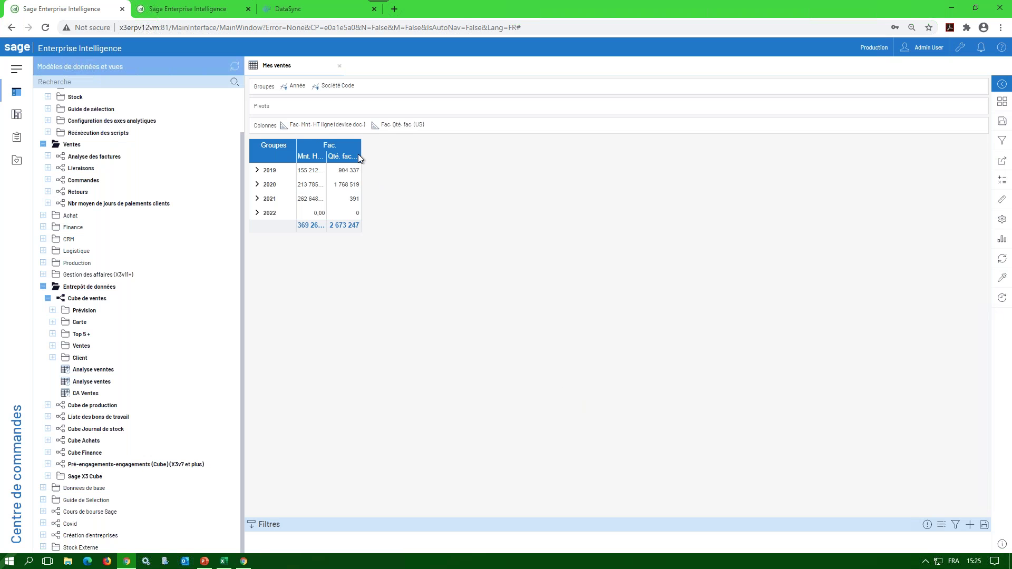
# Widen the Mnt. HT ligne and Qté. fac. (US) columns of the Mes ventes worksheet to show their full amounts.
pyautogui.doubleClick(360, 156)
pyautogui.moveTo(326, 155); pyautogui.dragTo(363, 155)
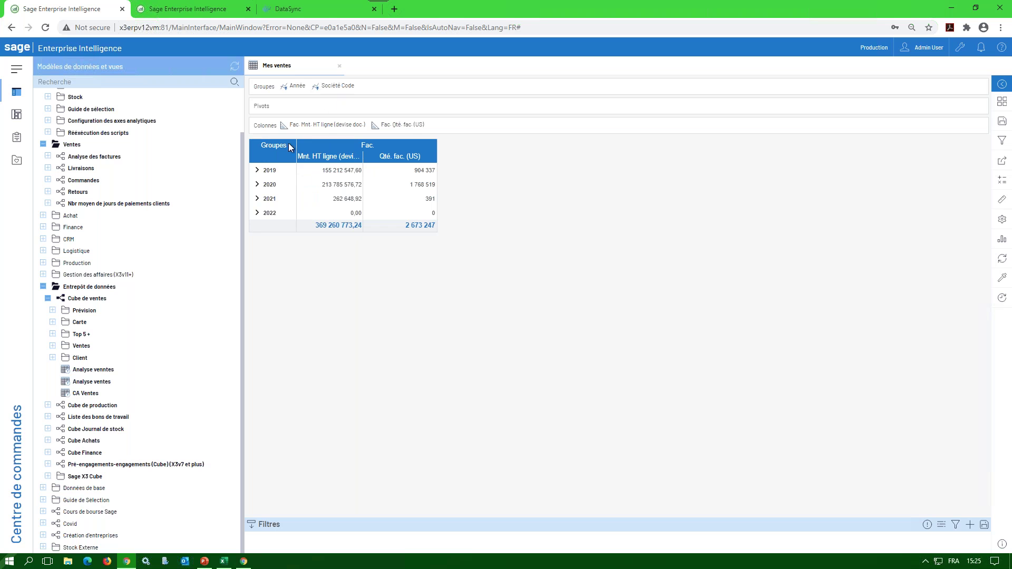
pyautogui.moveTo(292, 84)
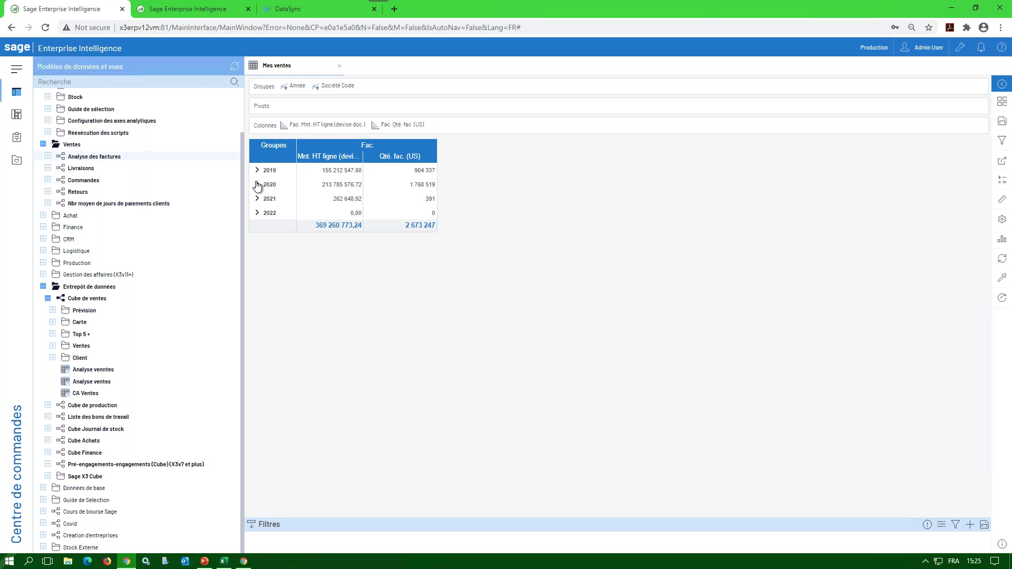
pyautogui.moveTo(313, 125)
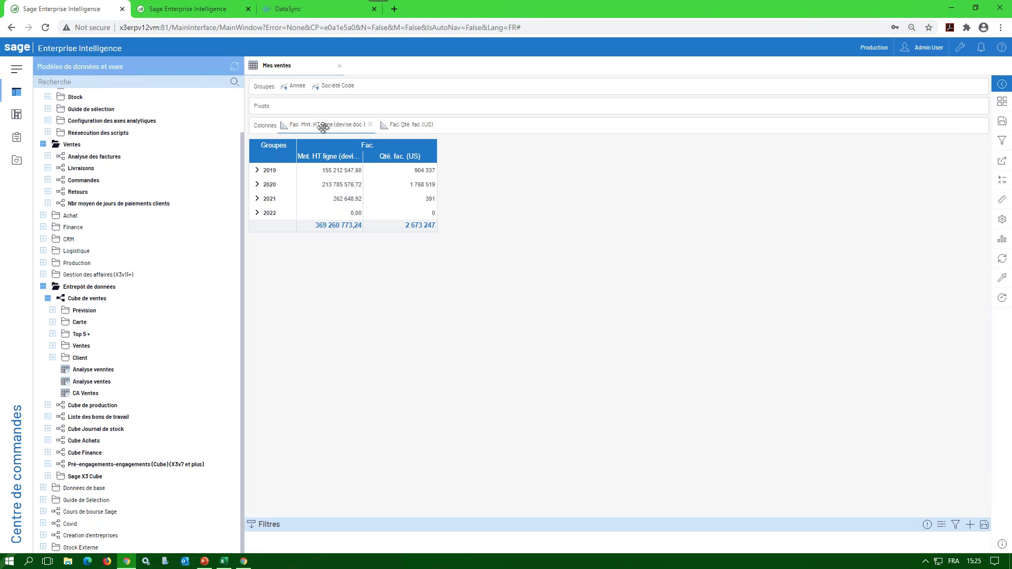
# Try grouping the worksheet by Société Code before Année, inspect the FR10 Discfra breakdown, and restore Année as the first group.
pyautogui.click(258, 173)
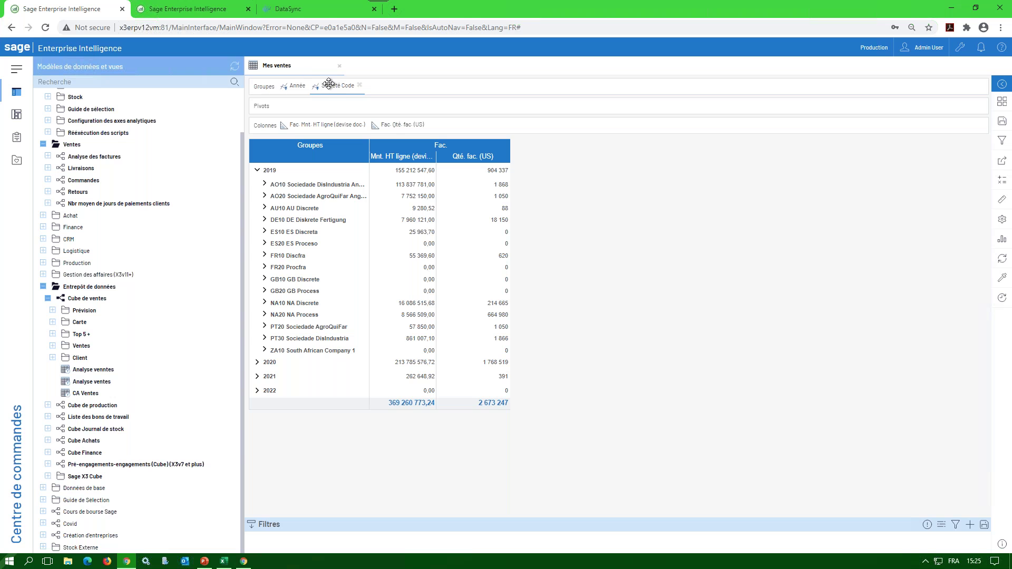
pyautogui.moveTo(328, 83); pyautogui.dragTo(291, 85)
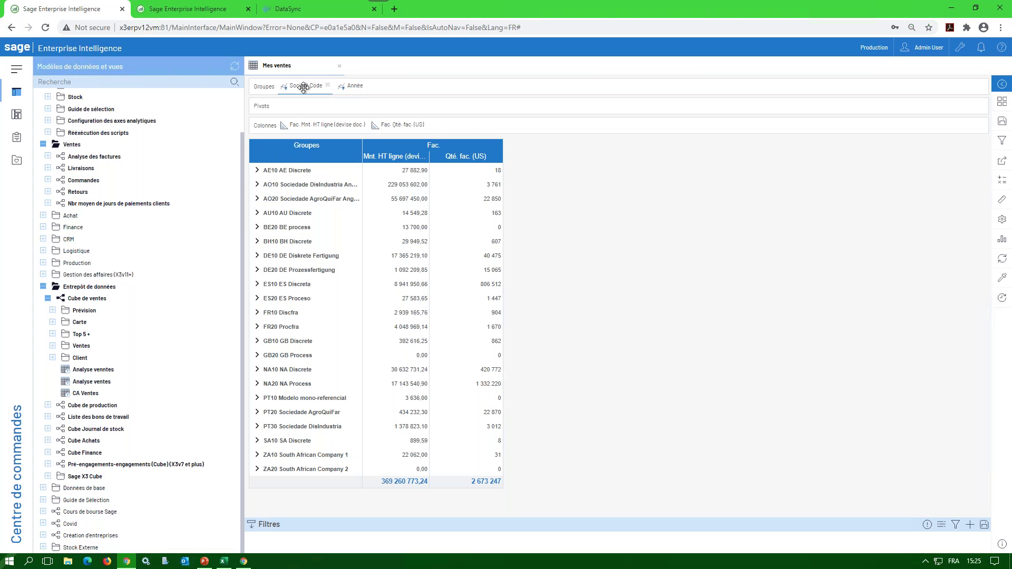
pyautogui.click(256, 313)
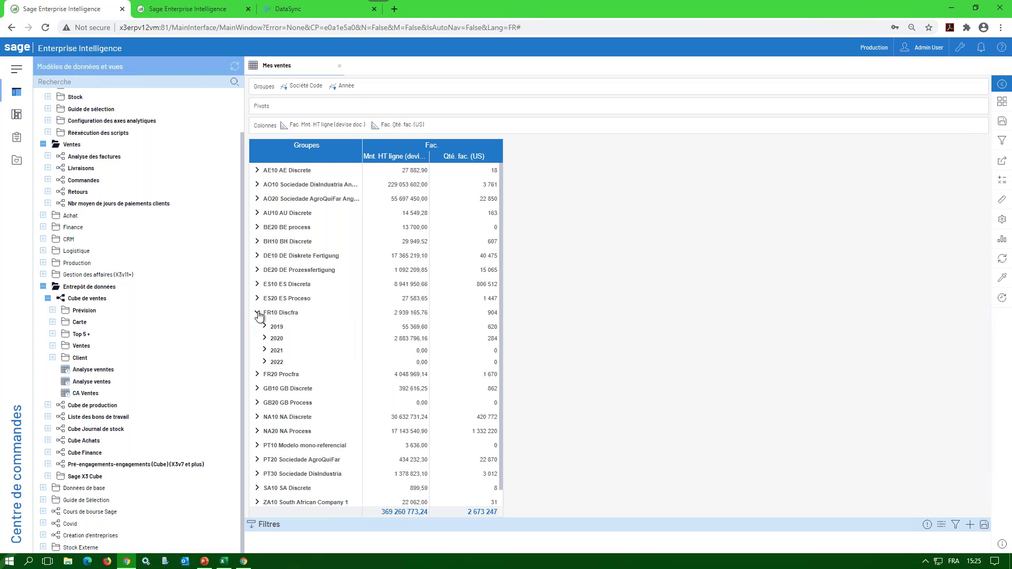
pyautogui.click(258, 313)
pyautogui.moveTo(343, 86); pyautogui.dragTo(301, 89)
# Add the Trimestre time dimension to the row groups between Année and Société Code.
pyautogui.click(1002, 204)
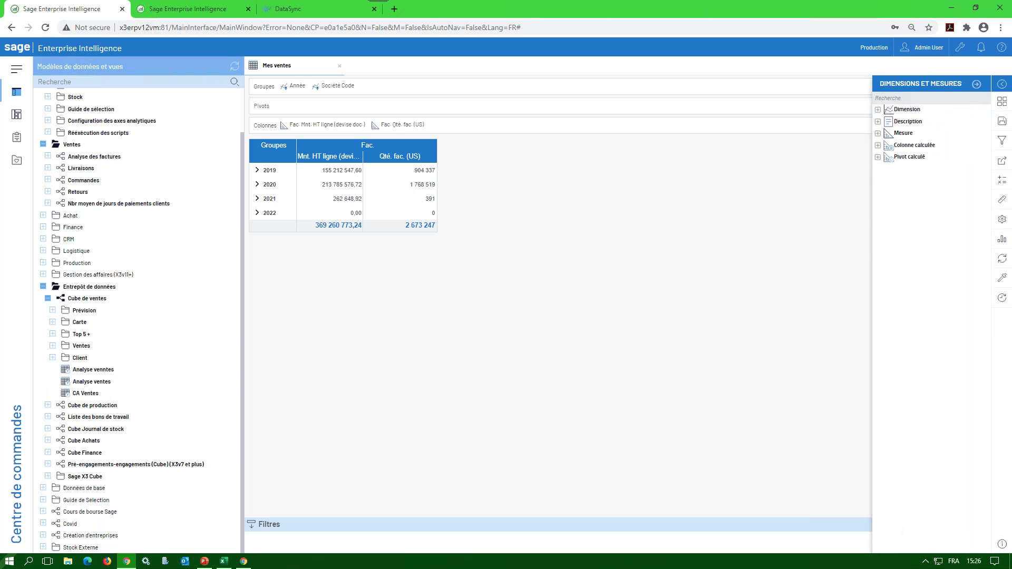
pyautogui.click(877, 110)
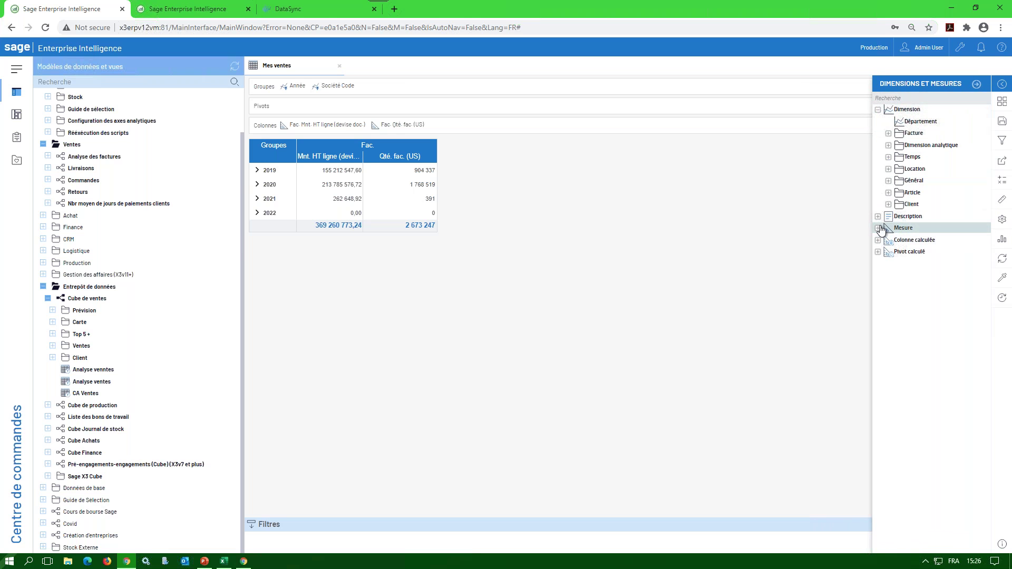
pyautogui.click(878, 228)
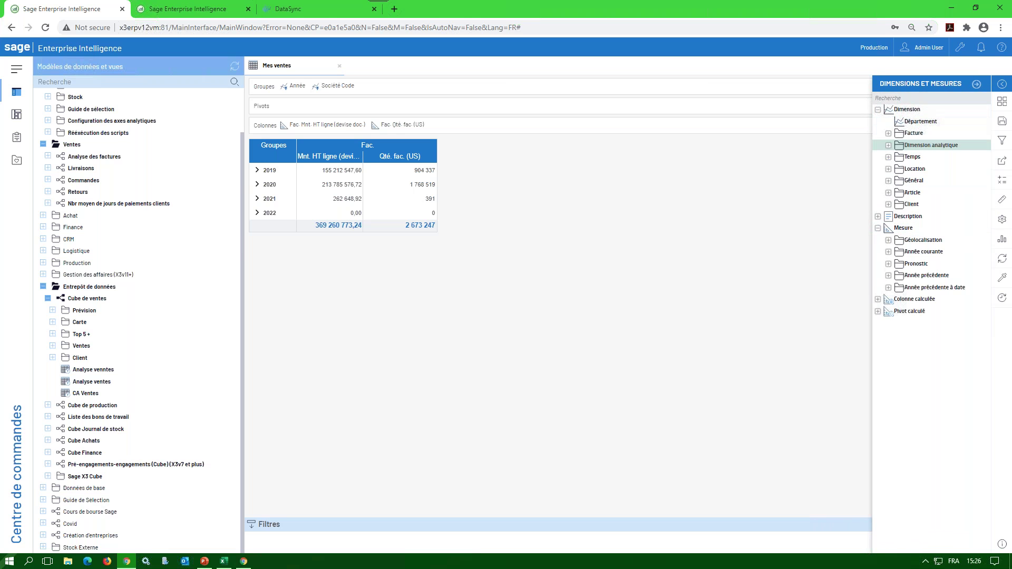
pyautogui.click(888, 157)
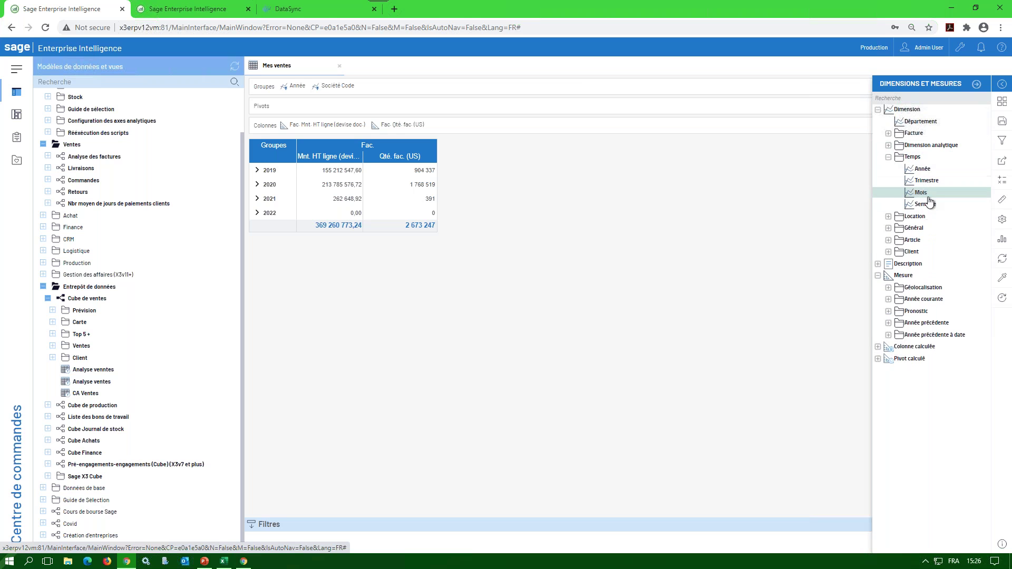
pyautogui.moveTo(926, 181); pyautogui.dragTo(320, 86)
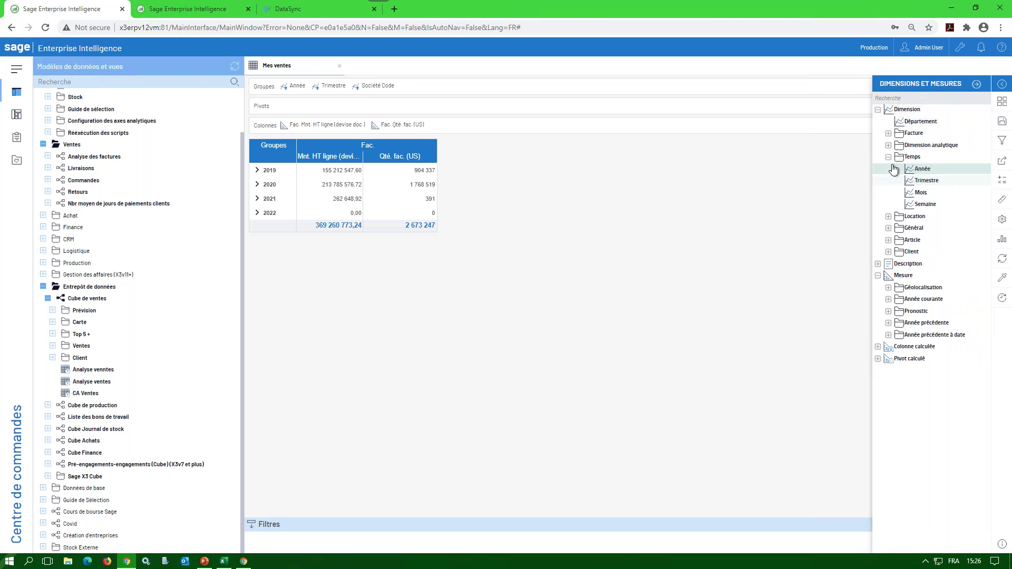
# Add the Article Code dimension to the row groups and place it after Société Code.
pyautogui.click(888, 157)
pyautogui.click(888, 193)
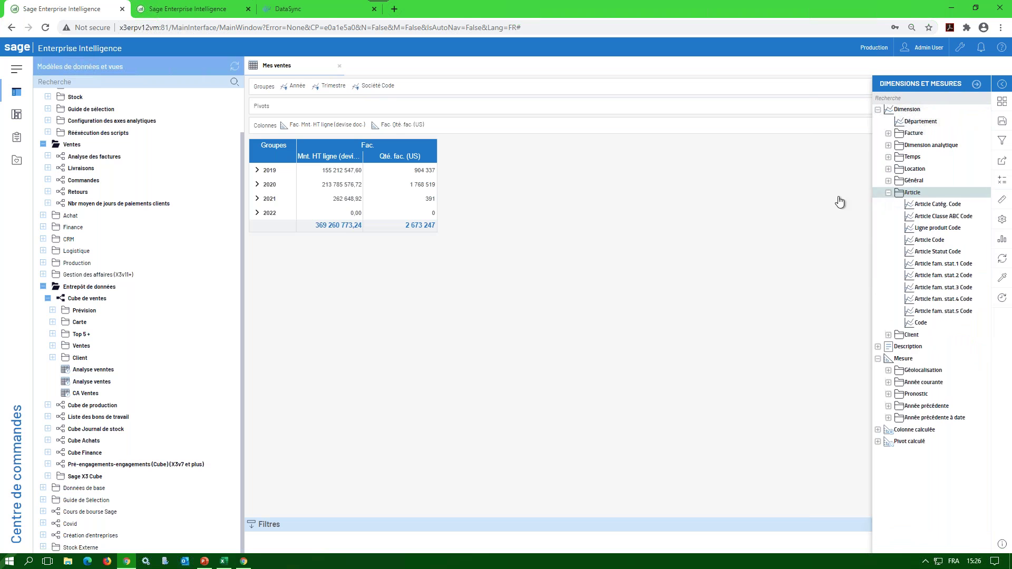
pyautogui.moveTo(929, 240); pyautogui.dragTo(366, 86)
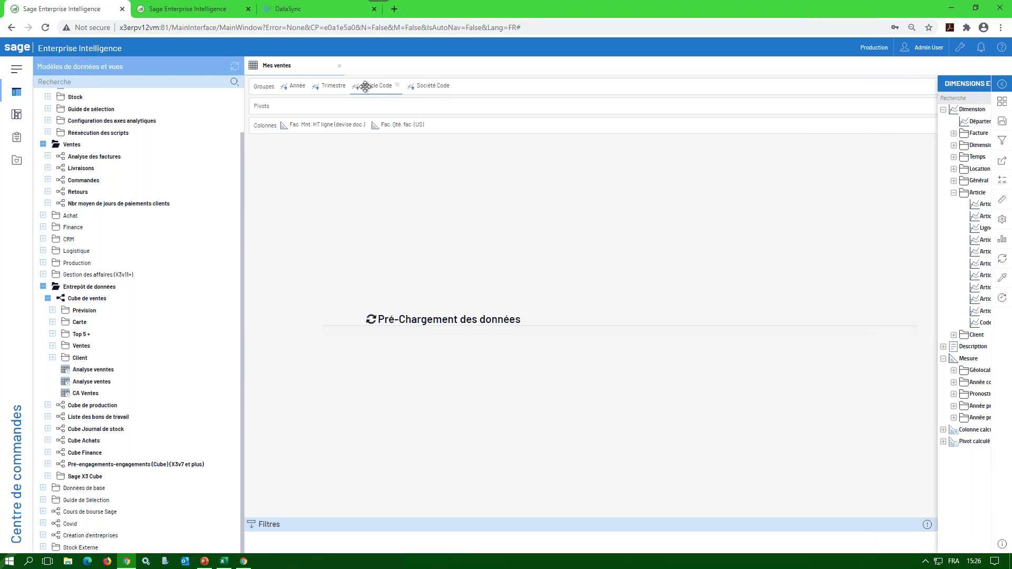
pyautogui.moveTo(429, 86); pyautogui.dragTo(361, 86)
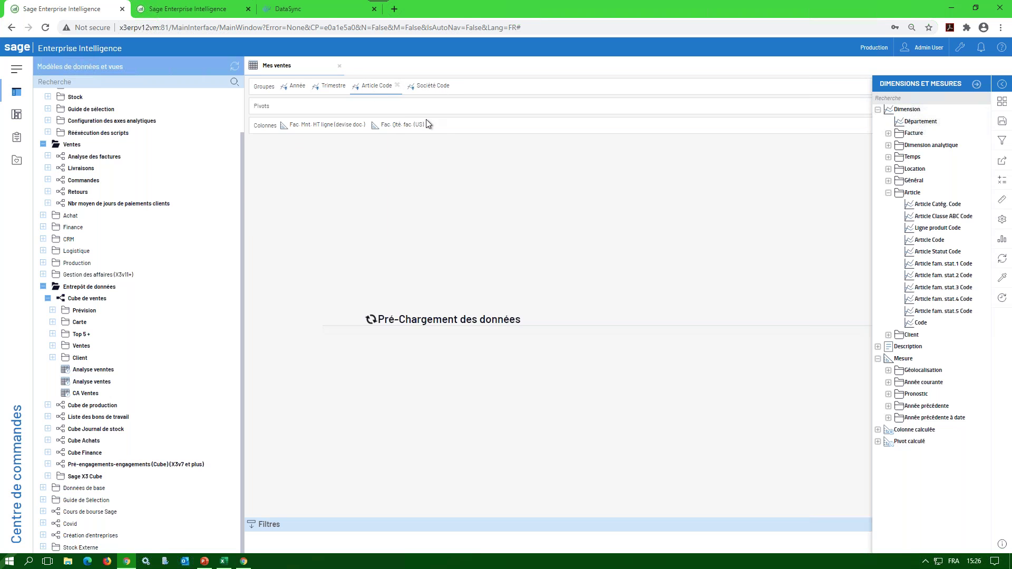
pyautogui.moveTo(425, 85); pyautogui.dragTo(364, 85)
# Look through the Client dimensions, search the dimensions and measures for "article co", and clear the search.
pyautogui.click(897, 335)
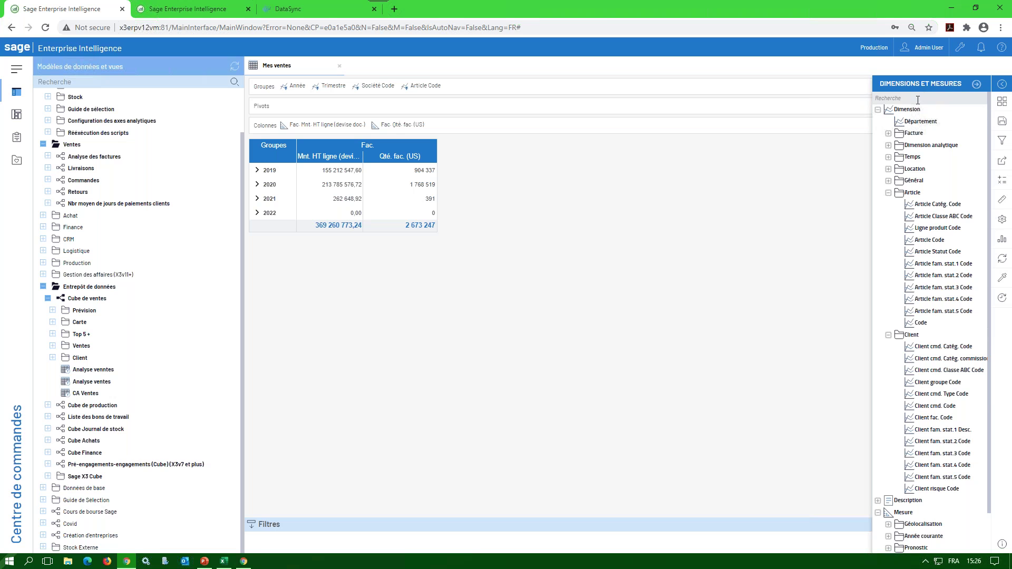
pyautogui.write('article co')
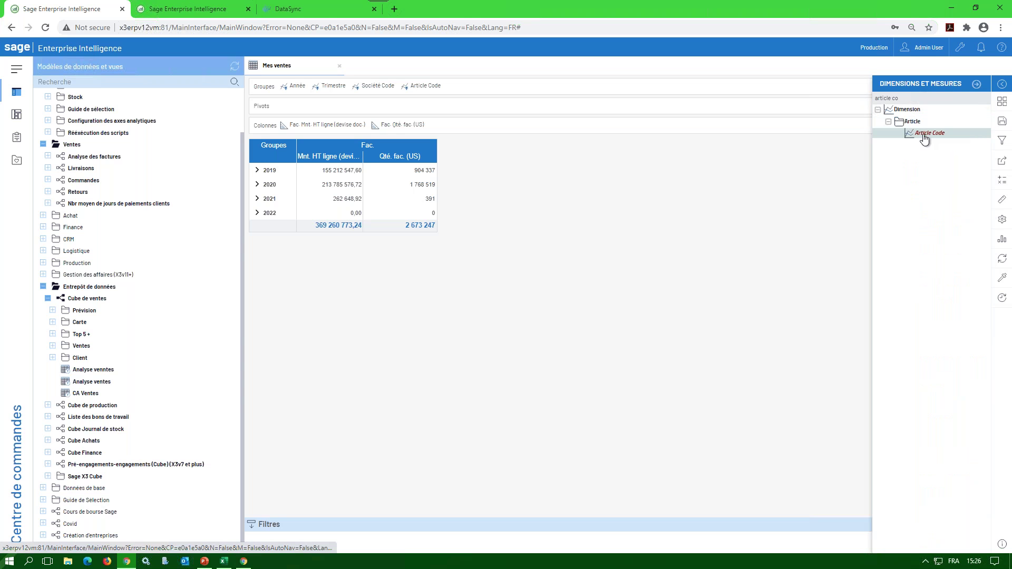
pyautogui.hotkey('ctrl', 'a')
pyautogui.press('BackSpace')
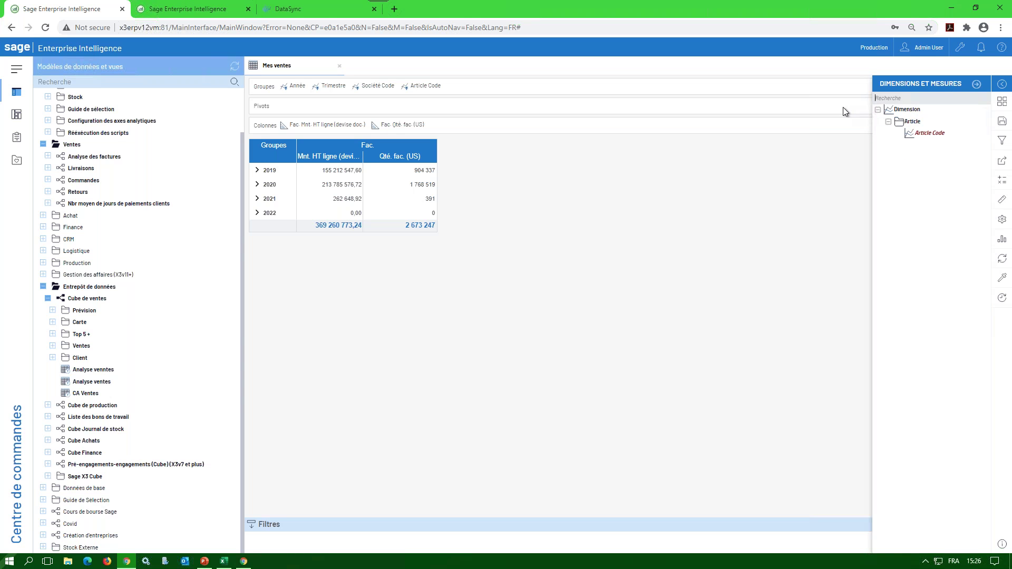
pyautogui.click(878, 109)
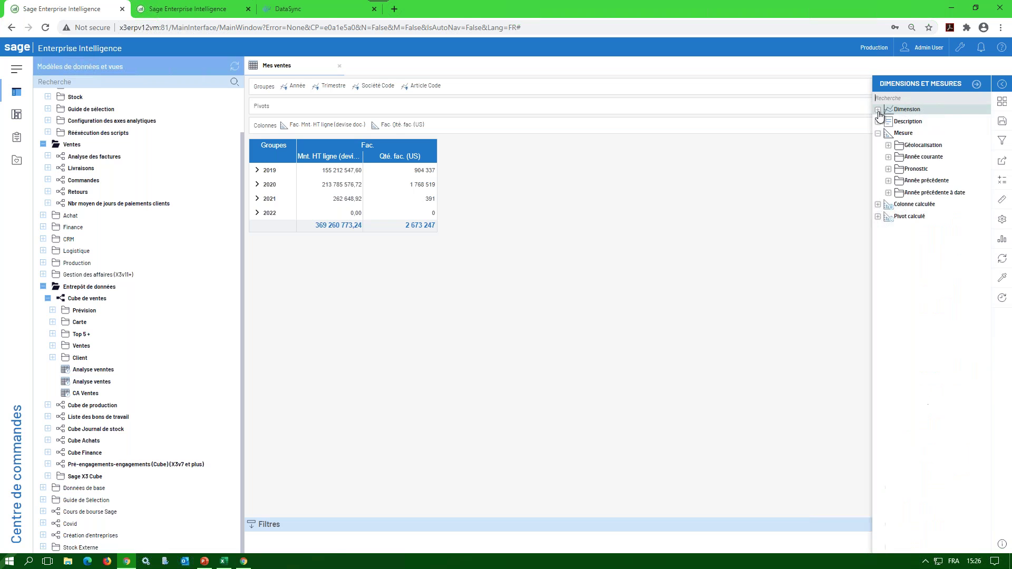
# Search the measures for "marge" and add the current year's Fac. % Marge (devise référentiel) as the last worksheet column.
pyautogui.click(887, 157)
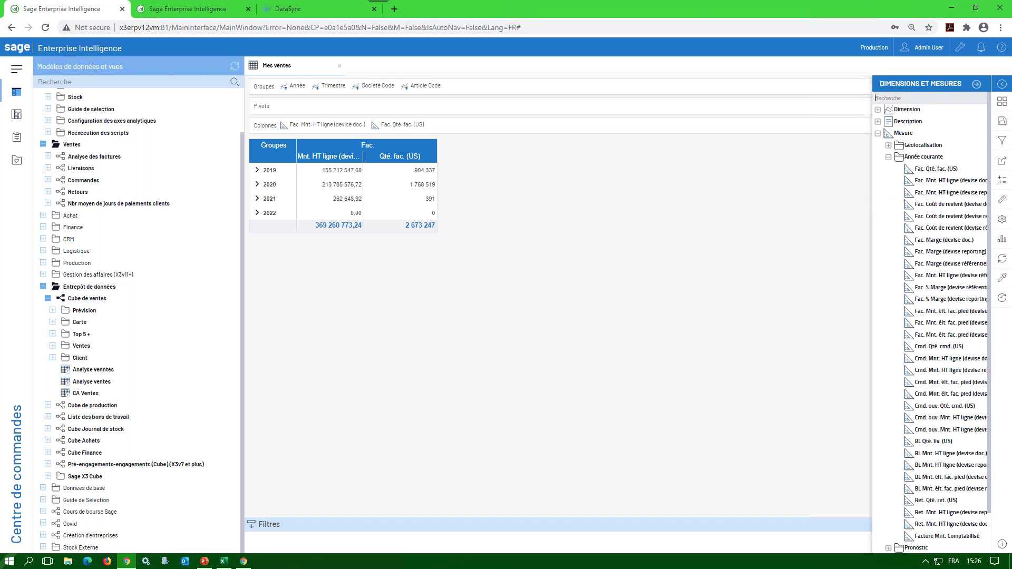
pyautogui.moveTo(872, 204); pyautogui.dragTo(759, 206)
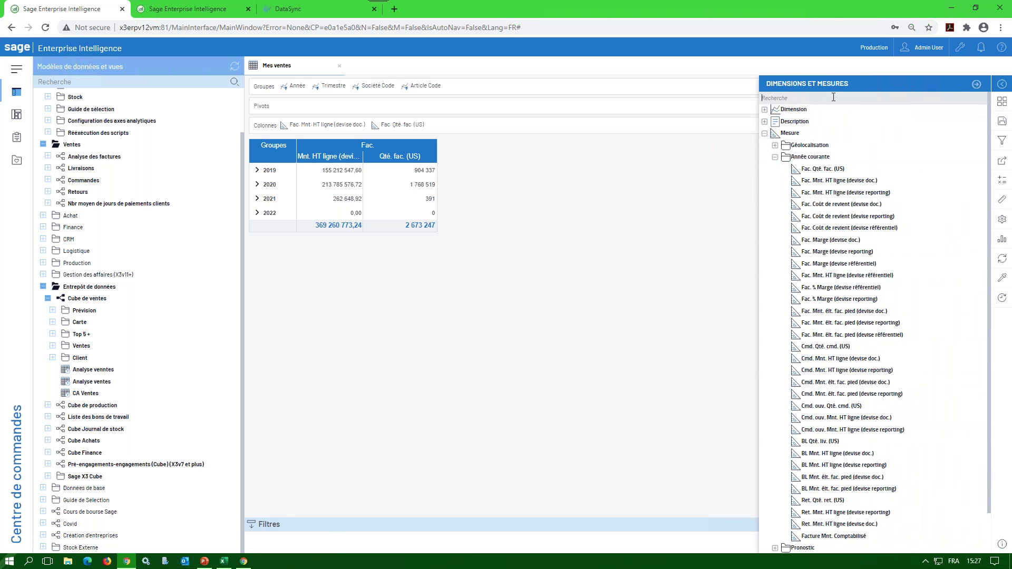
pyautogui.write('marge')
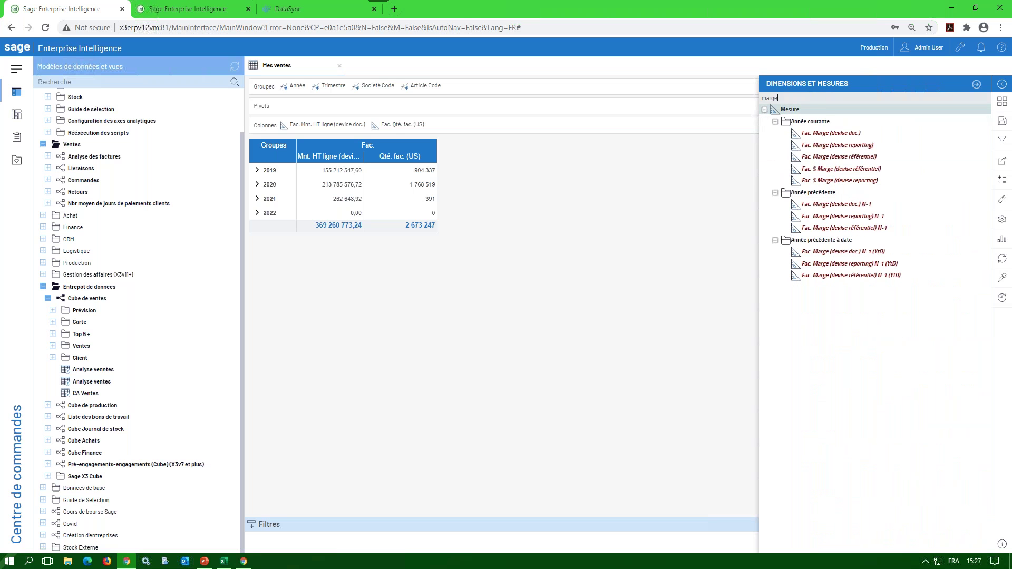
pyautogui.click(820, 133)
pyautogui.click(774, 193)
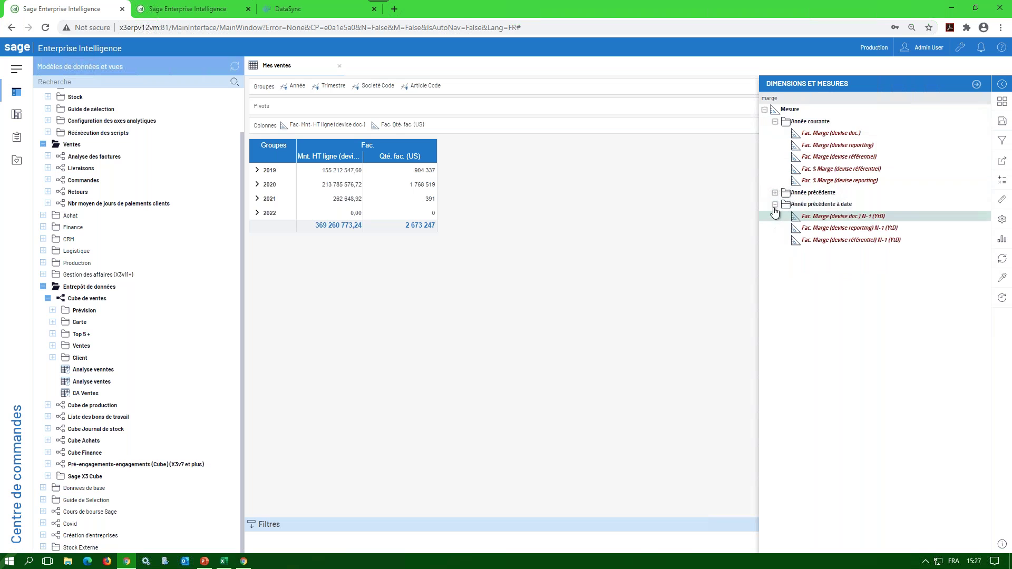
pyautogui.click(775, 204)
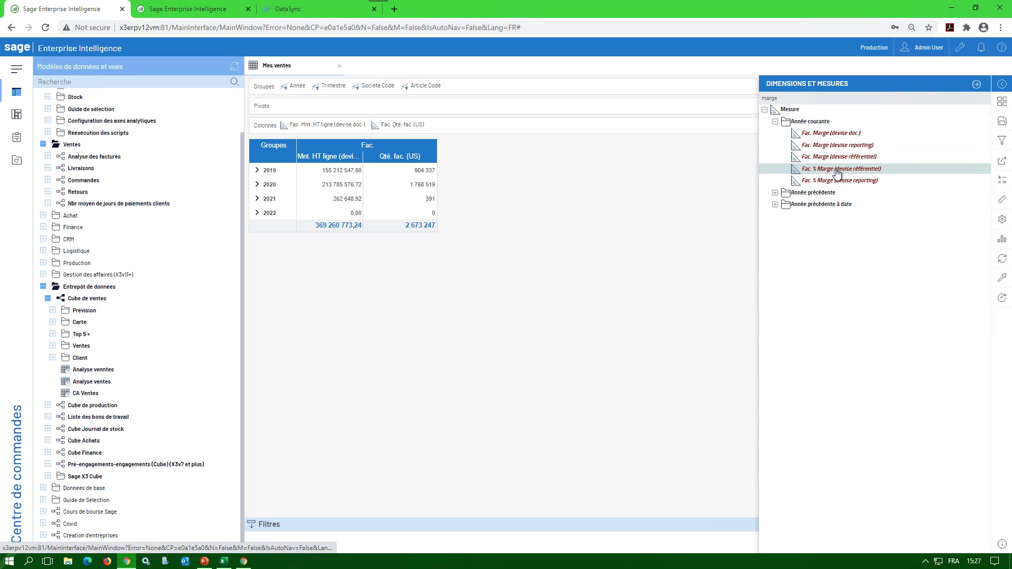
pyautogui.moveTo(859, 171); pyautogui.dragTo(448, 126)
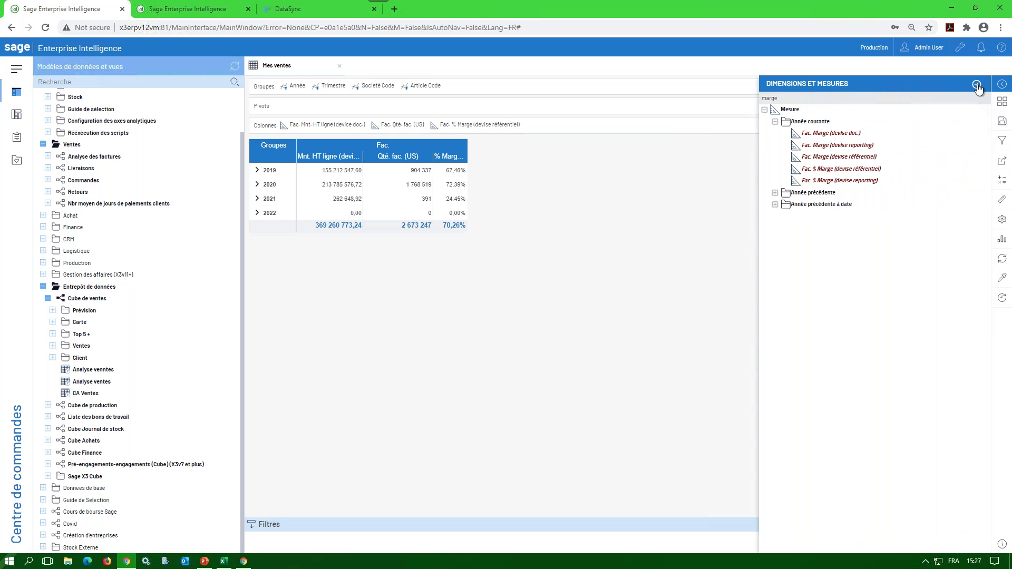
pyautogui.click(977, 85)
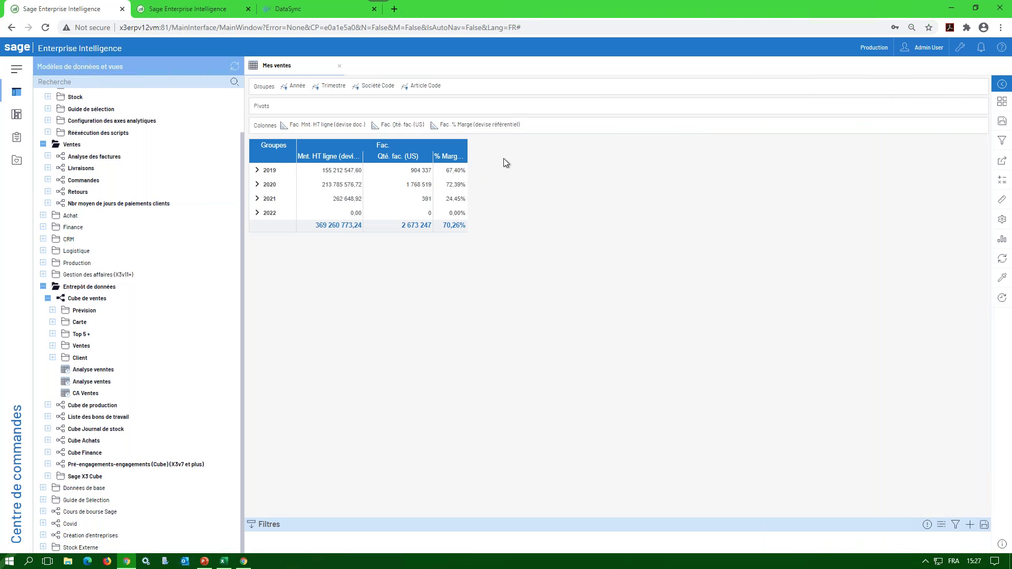
# Filter the worksheet's Année dimension to the years 2019 and 2020.
pyautogui.click(296, 89)
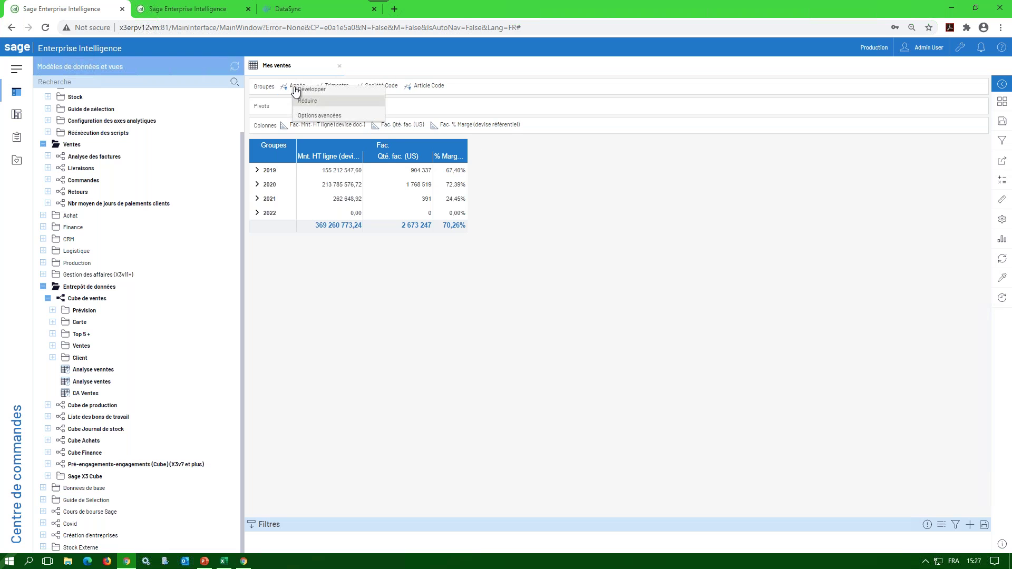
pyautogui.click(310, 94)
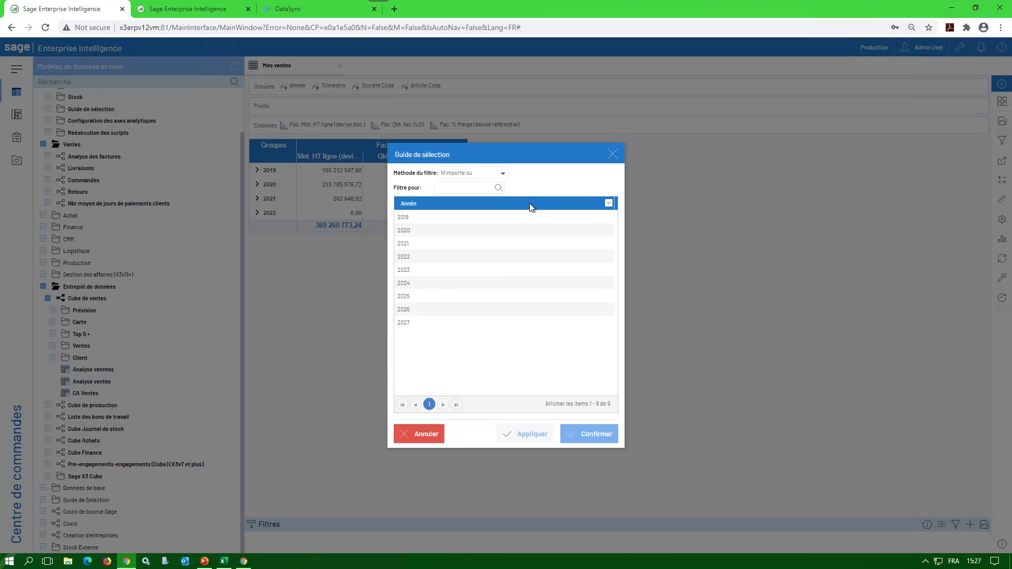
pyautogui.moveTo(410, 230); pyautogui.dragTo(384, 207)
pyautogui.moveTo(558, 142); pyautogui.dragTo(579, 131)
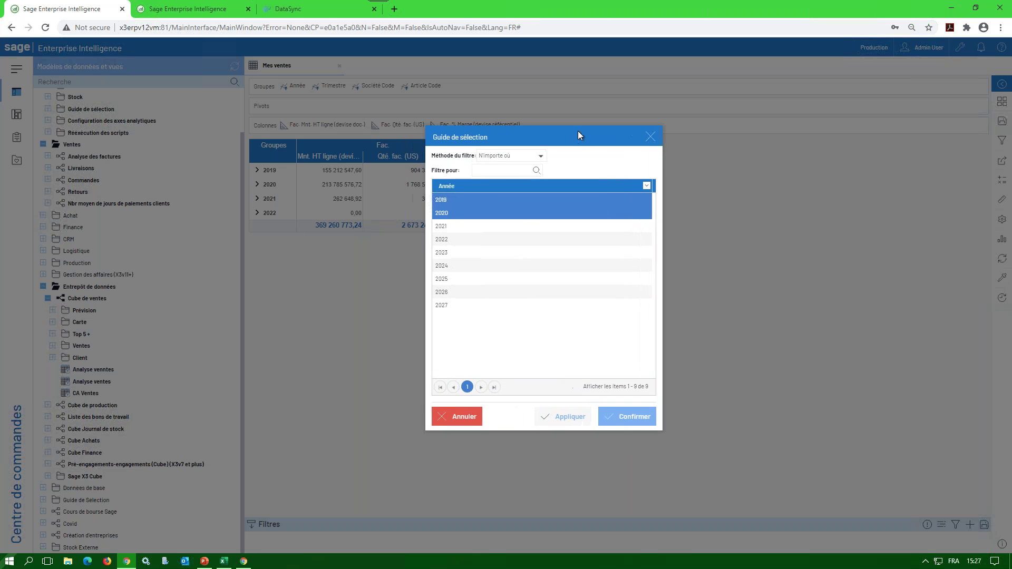
pyautogui.click(621, 415)
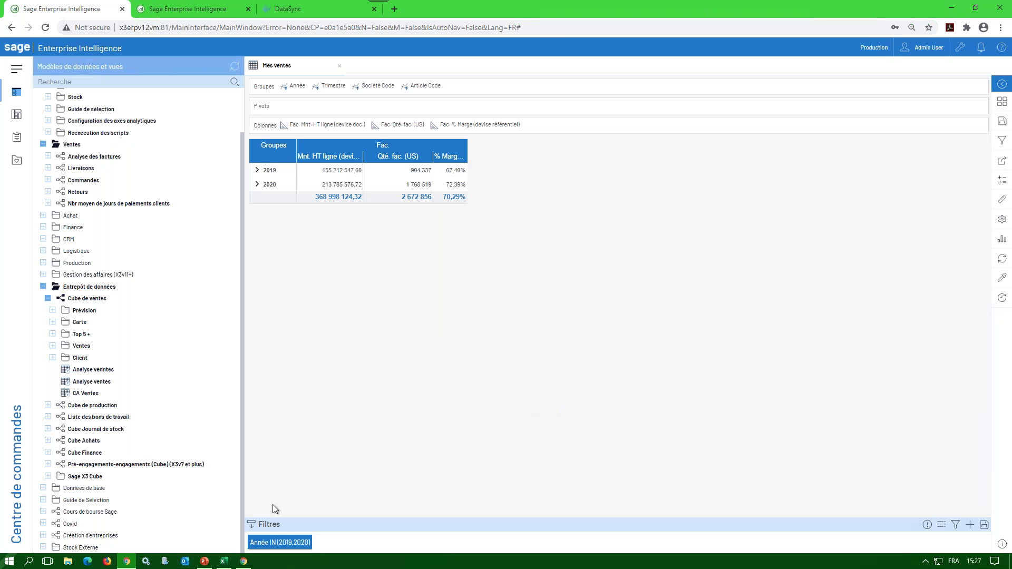
# Examine the advanced filter of the Année condition and its field and operator choices, and close it without changes.
pyautogui.moveTo(282, 544)
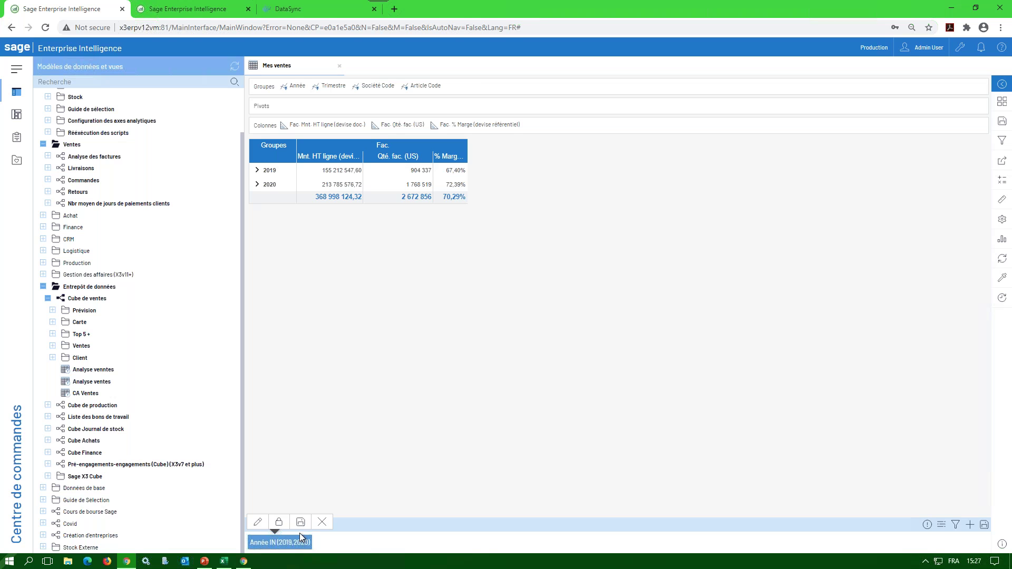
pyautogui.click(258, 523)
pyautogui.click(260, 524)
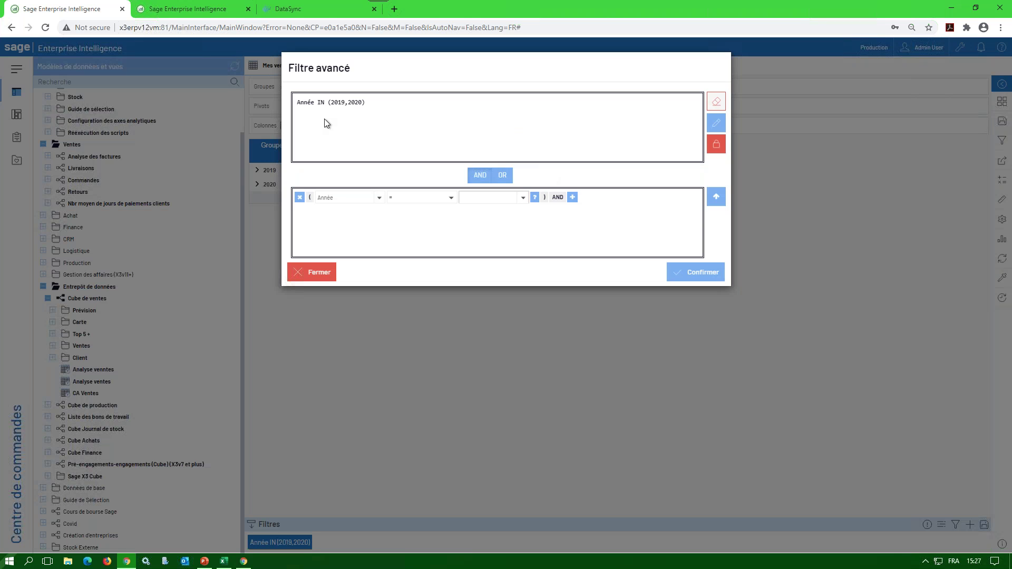
pyautogui.click(443, 199)
pyautogui.click(375, 201)
pyautogui.click(375, 199)
pyautogui.click(488, 235)
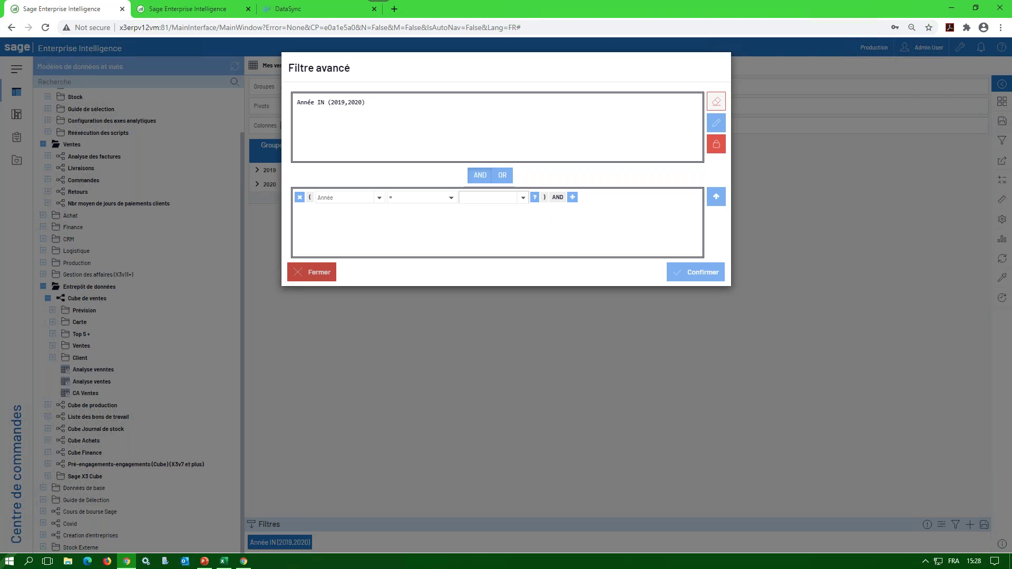
pyautogui.click(323, 277)
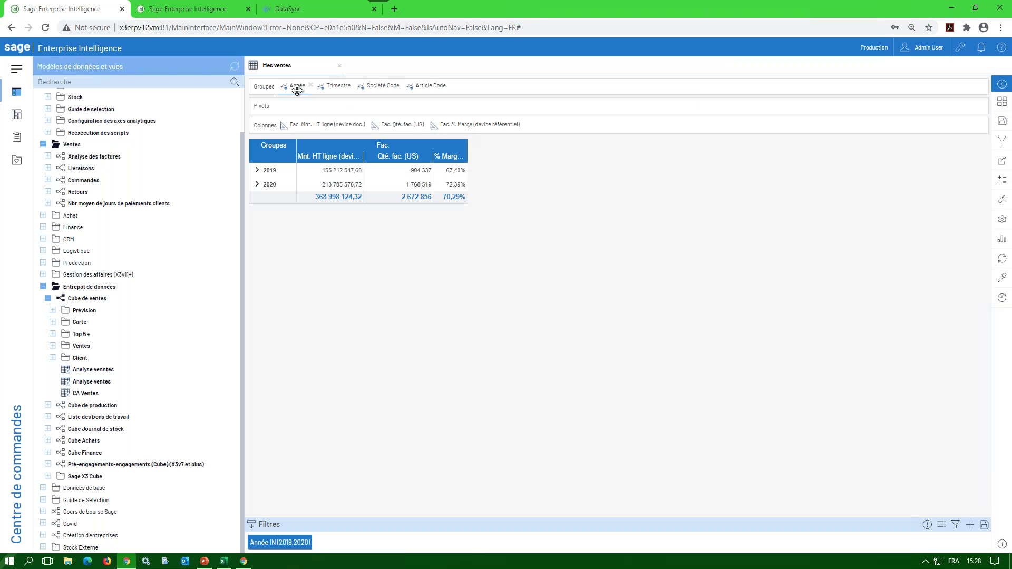
# Move Année from the row groups to the pivots of the Mes ventes worksheet.
pyautogui.moveTo(294, 94); pyautogui.dragTo(291, 107)
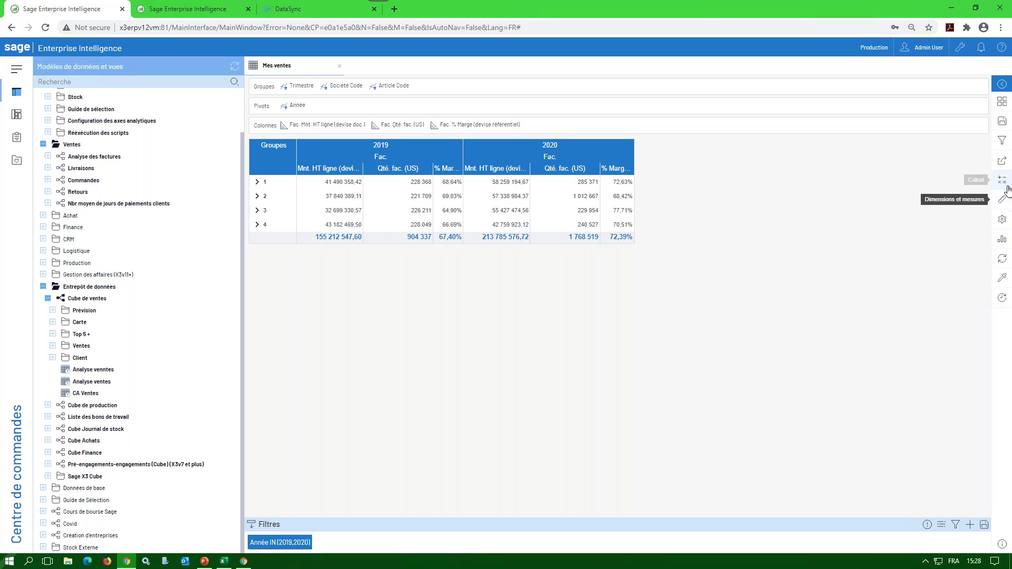
# Add the calculated pivot Evolution 2019 2020 as the first column of the Mes ventes worksheet and widen that column.
pyautogui.click(1004, 203)
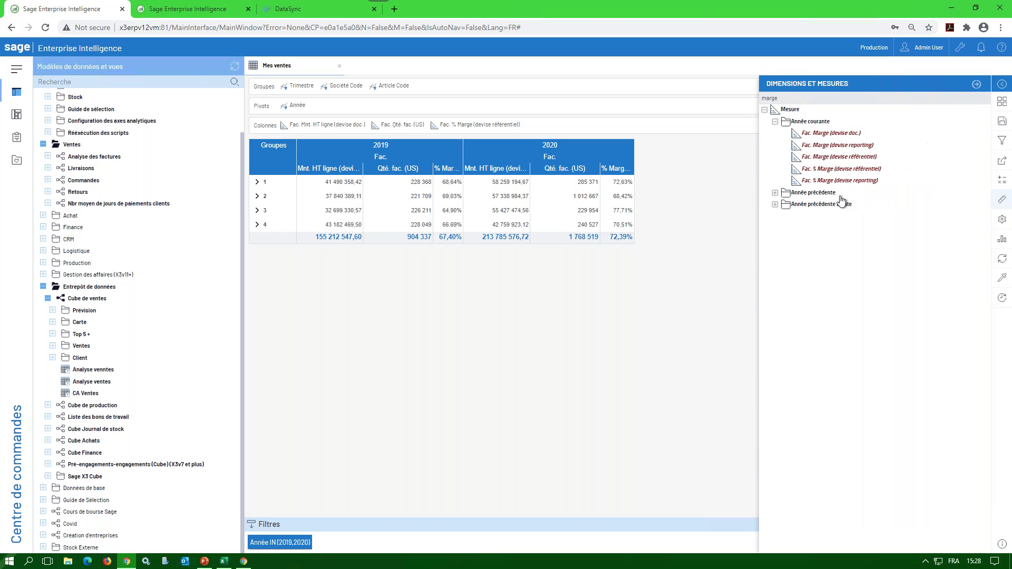
pyautogui.click(764, 109)
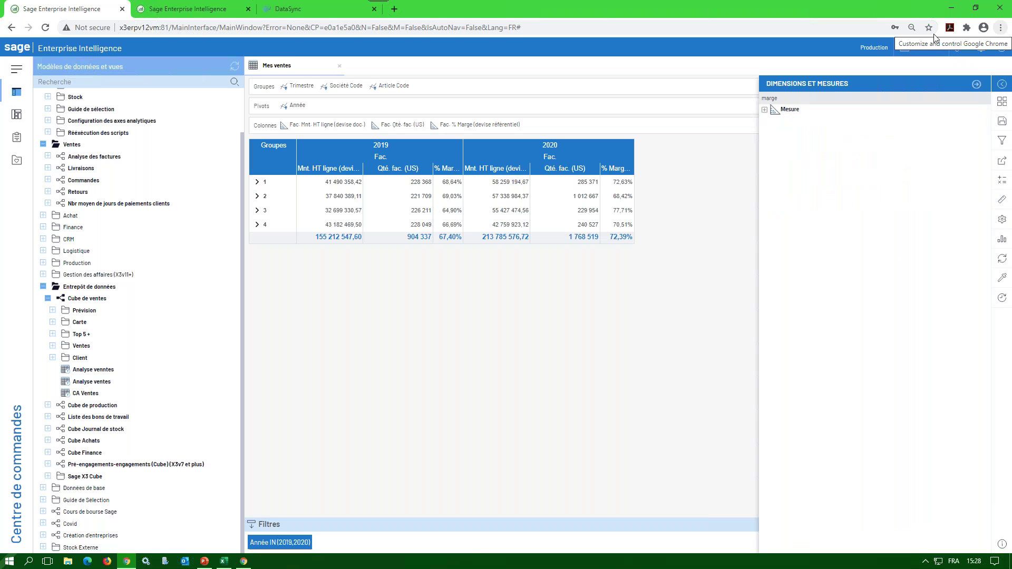
pyautogui.click(1001, 204)
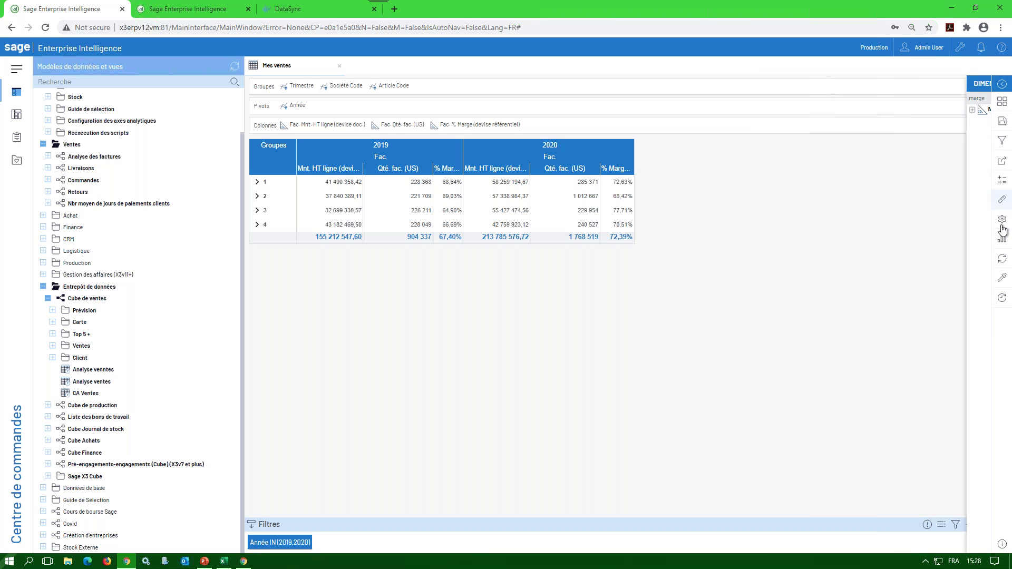
pyautogui.click(1002, 204)
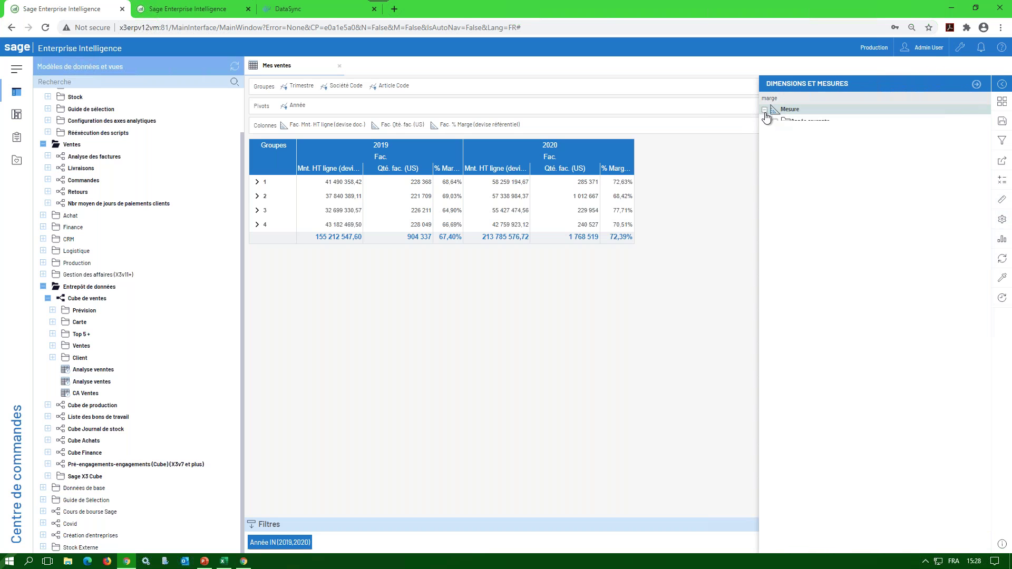
pyautogui.click(764, 109)
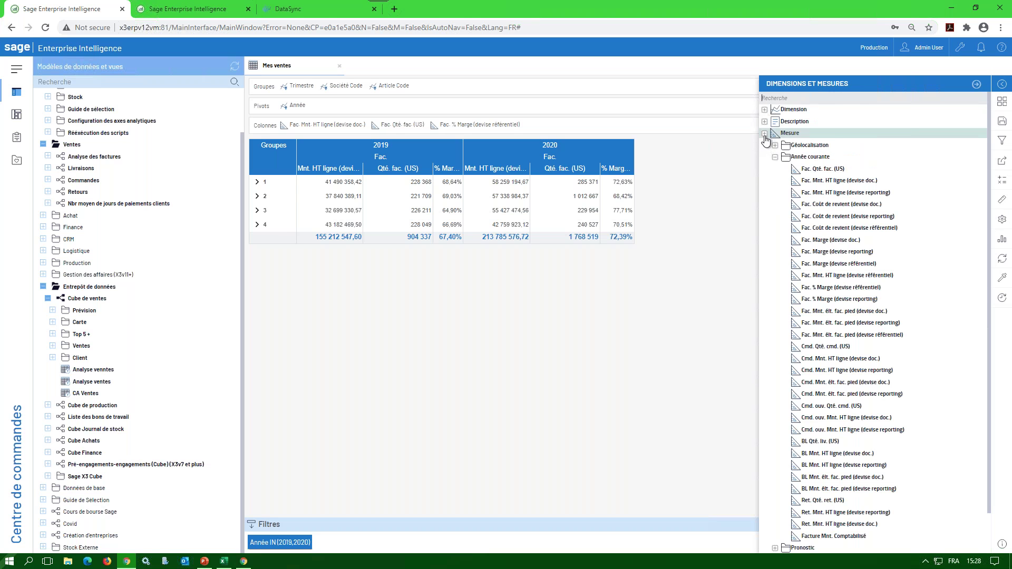
pyautogui.click(764, 133)
pyautogui.click(764, 157)
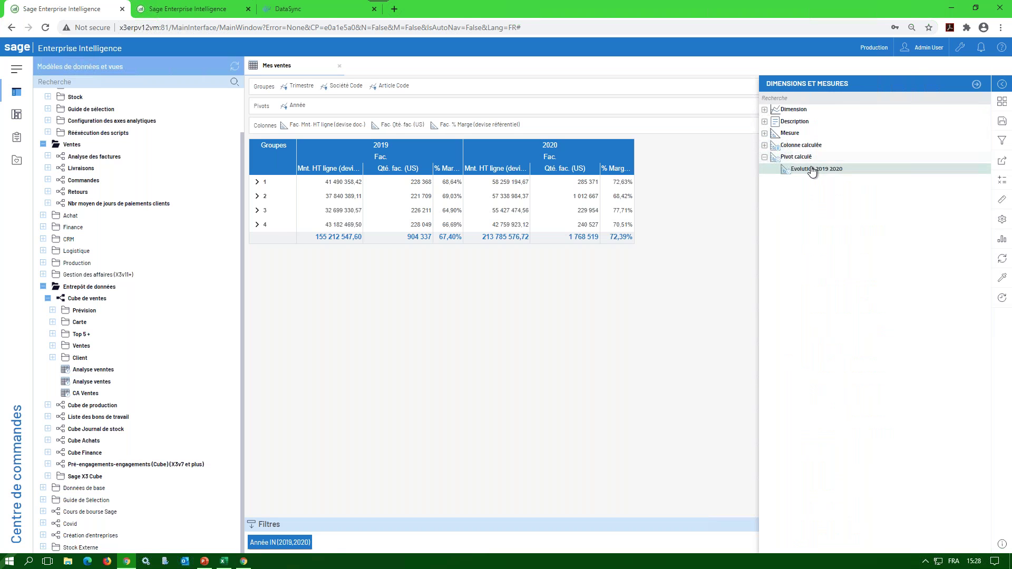
pyautogui.moveTo(809, 169); pyautogui.dragTo(534, 121)
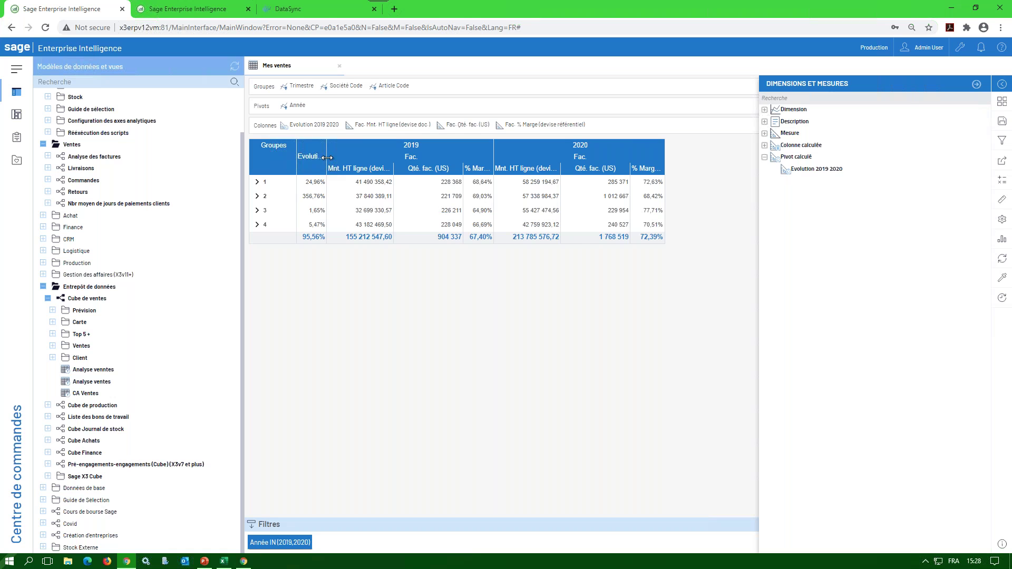
pyautogui.moveTo(327, 157); pyautogui.dragTo(353, 157)
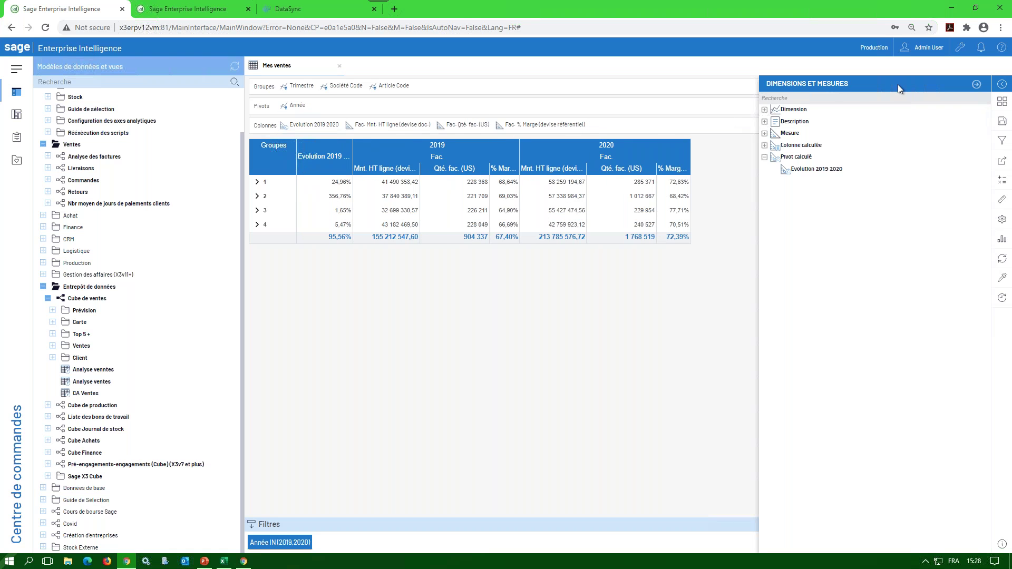
pyautogui.click(976, 84)
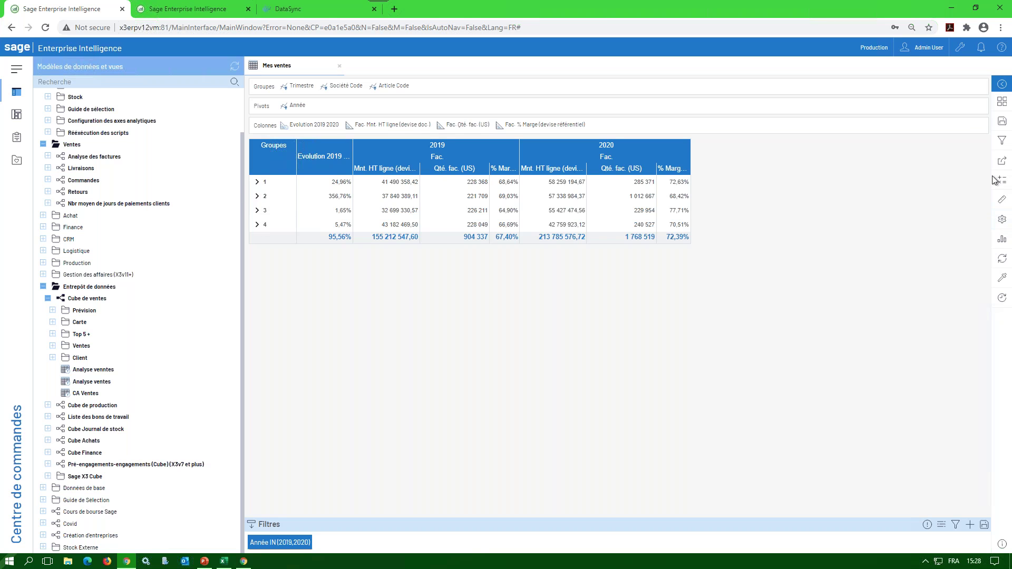
# Try the Material Black theme and the Metro Black theme on the worksheet.
pyautogui.click(1002, 219)
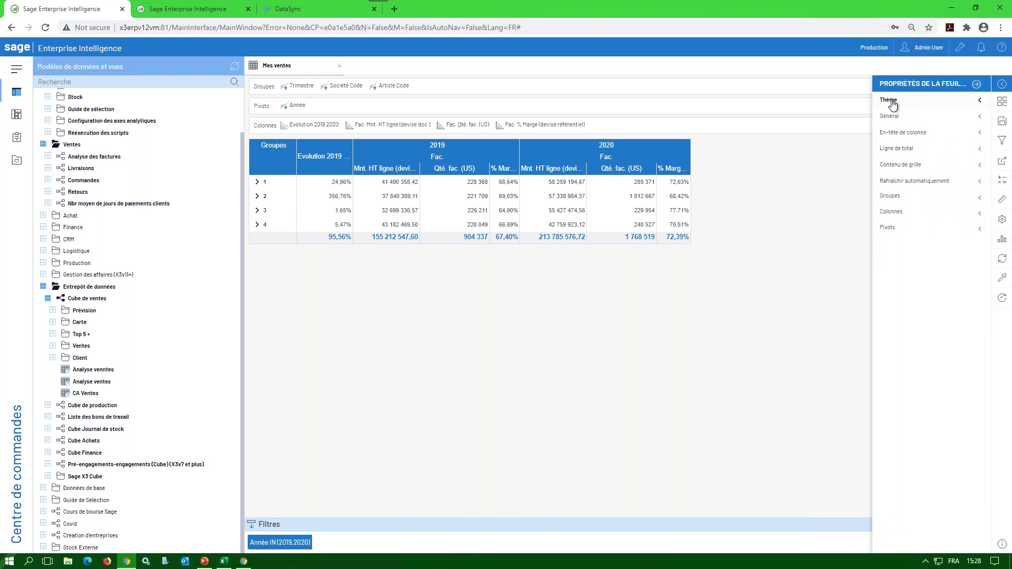
pyautogui.click(897, 102)
pyautogui.click(906, 129)
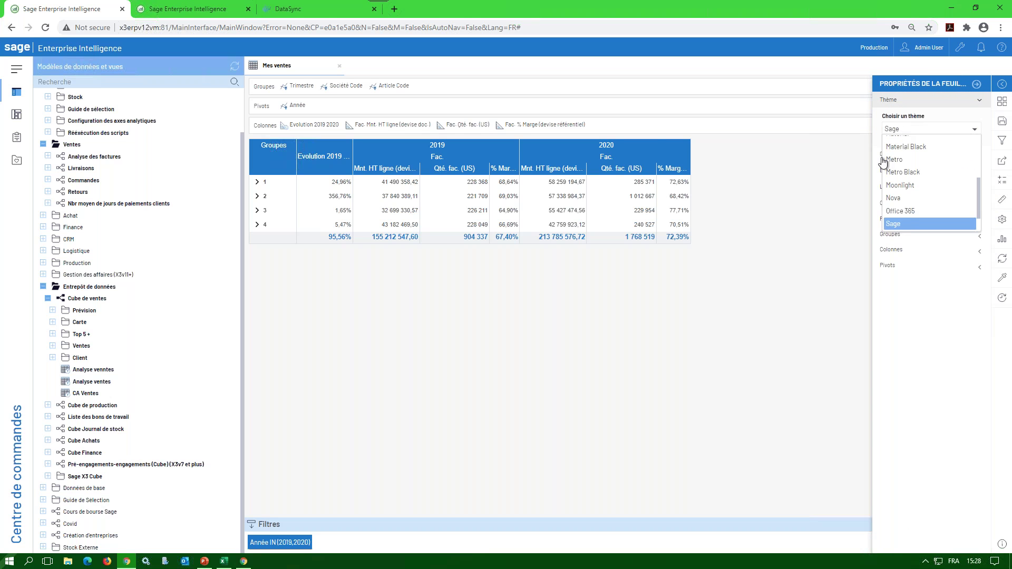
pyautogui.click(913, 150)
pyautogui.click(929, 131)
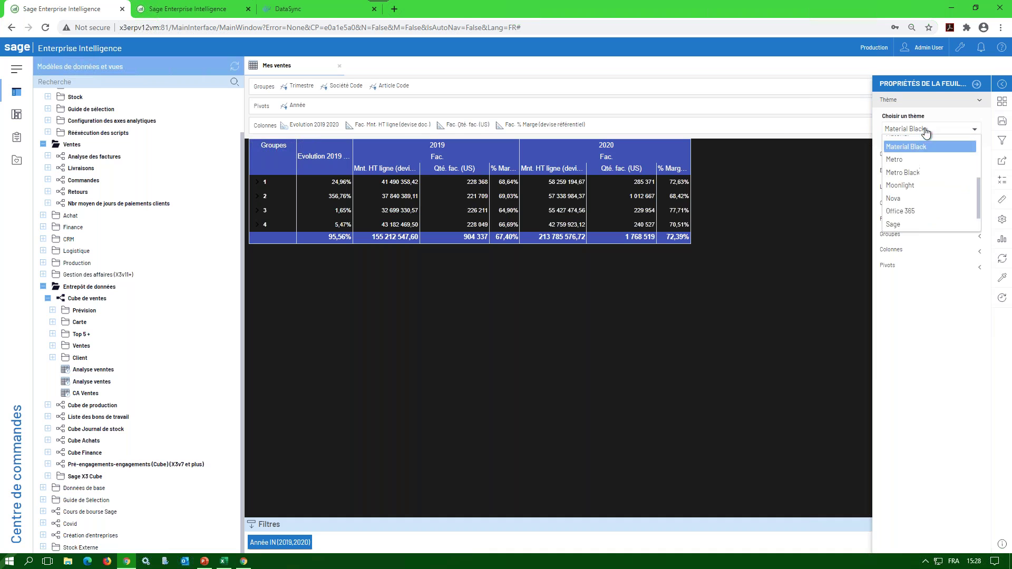
pyautogui.click(909, 175)
# Look through the available worksheet themes and set the theme back to Sage.
pyautogui.click(908, 131)
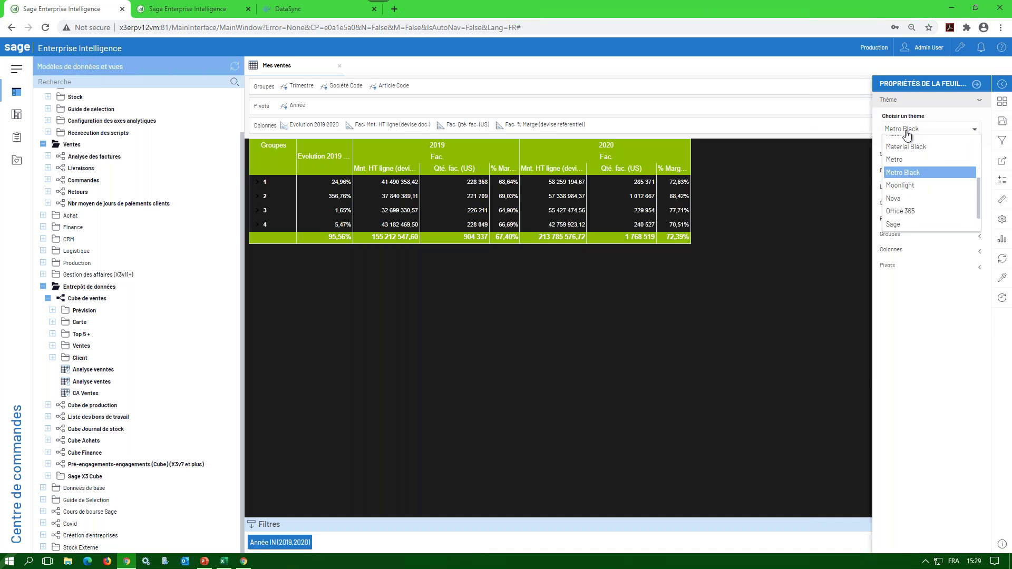
pyautogui.moveTo(978, 189); pyautogui.dragTo(979, 139)
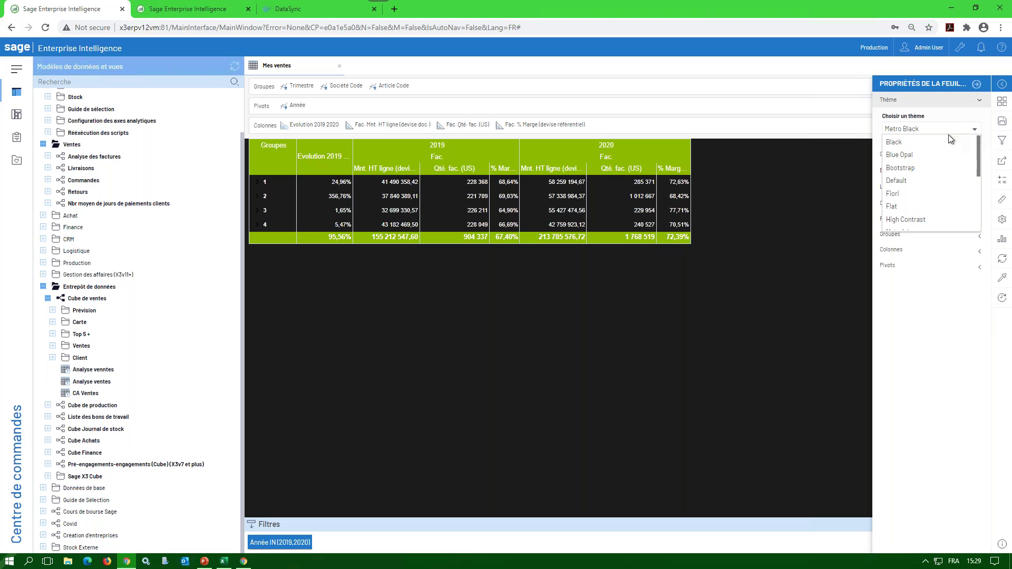
pyautogui.scroll(1, 978, 178)
pyautogui.scroll(-2, 978, 178)
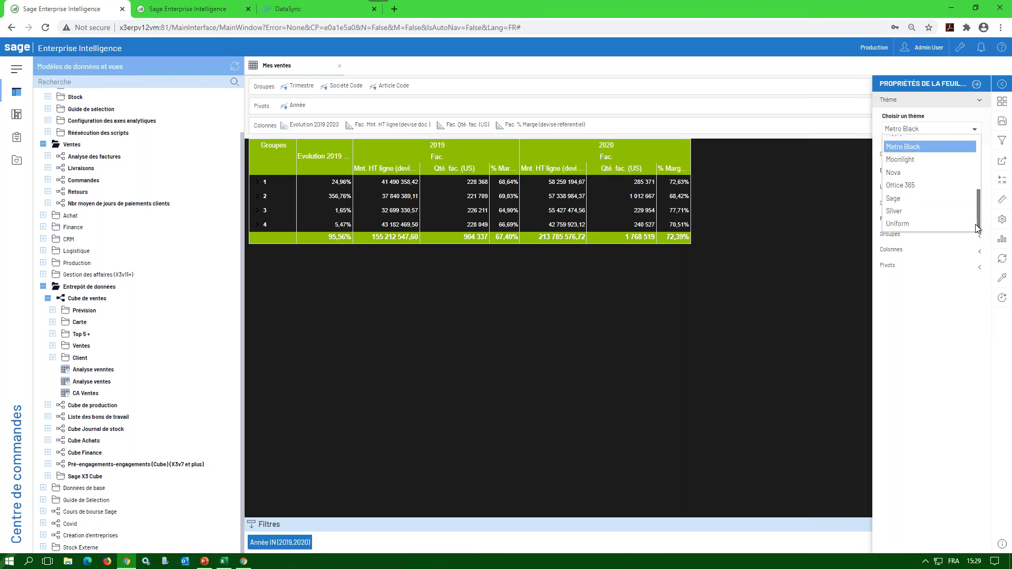
pyautogui.click(914, 200)
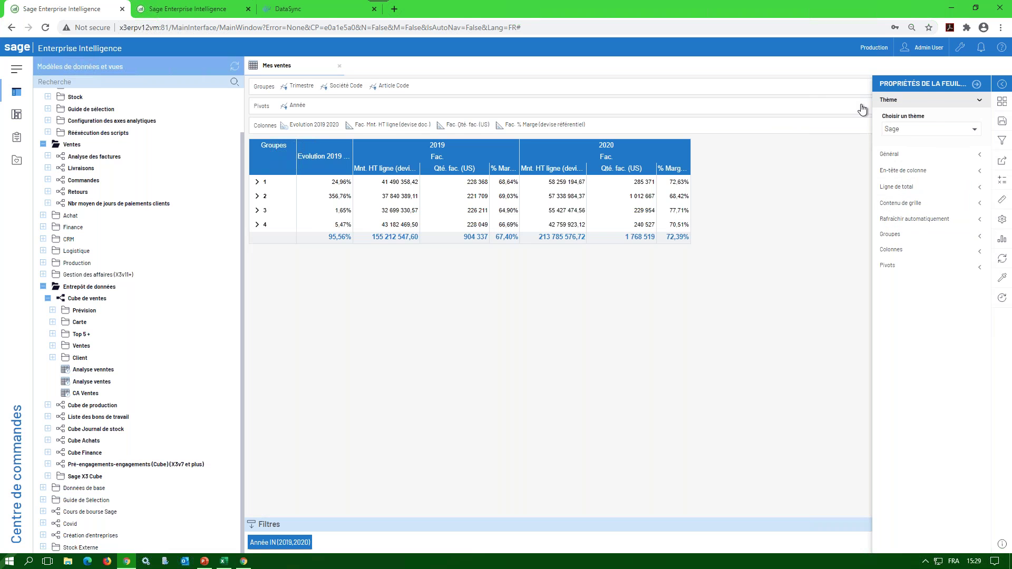
pyautogui.click(978, 85)
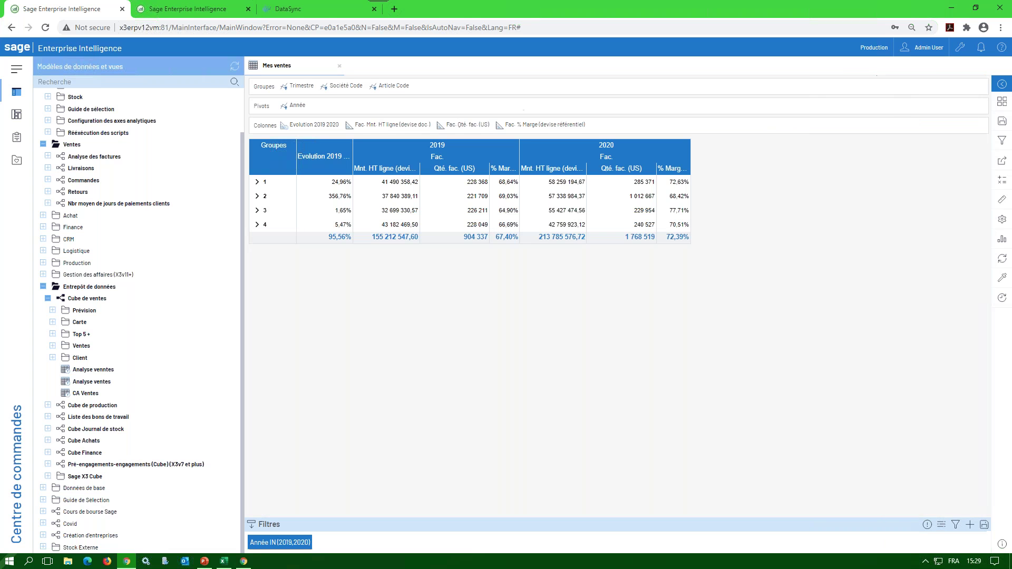
# Drill down through quarter 2 and FR10 Discfra to view the navigation links of article BMS009 Plateaux x 3.
pyautogui.click(257, 196)
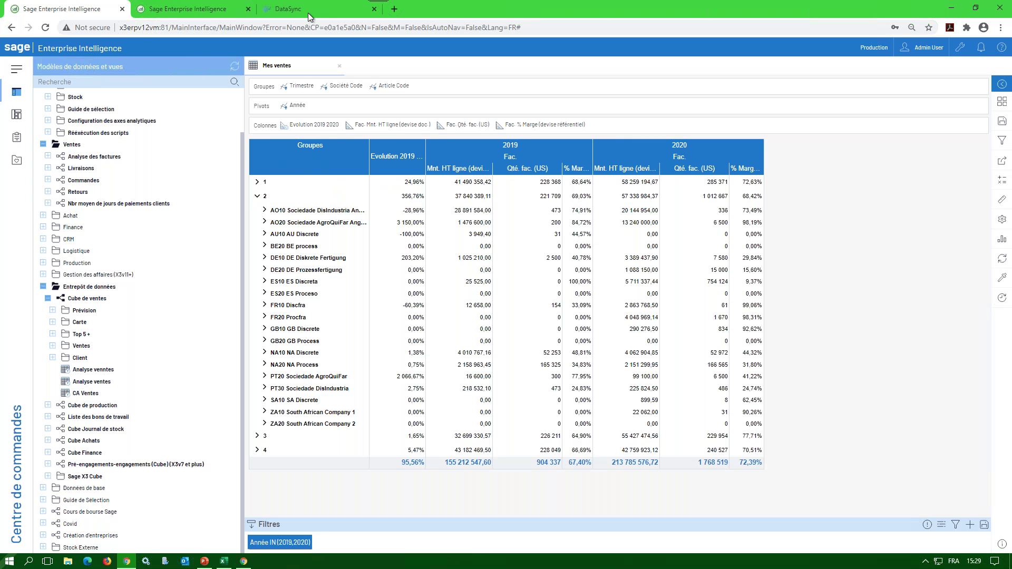
pyautogui.click(264, 305)
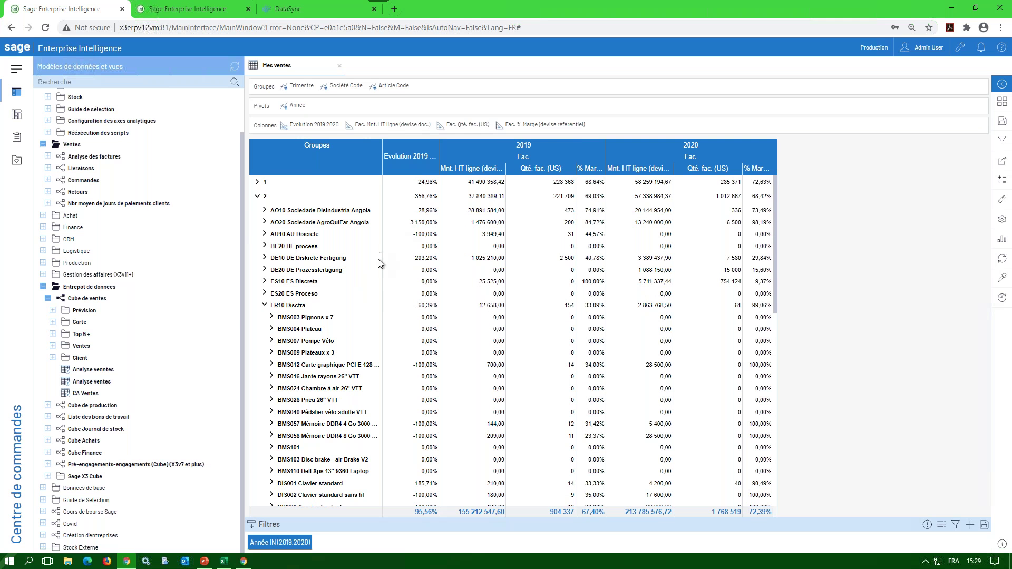
pyautogui.scroll(-1, 353, 317)
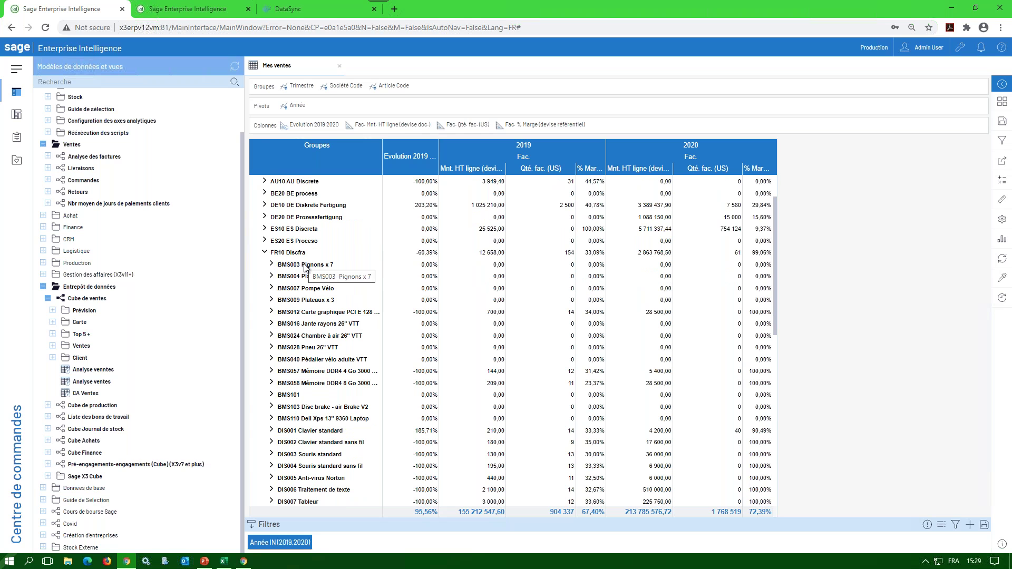
pyautogui.click(299, 304)
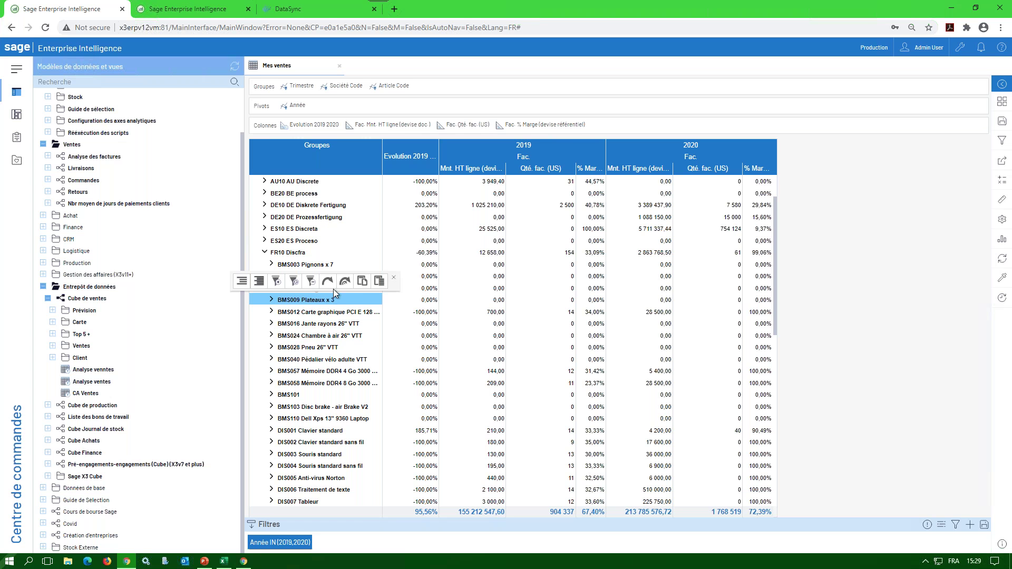
pyautogui.click(328, 284)
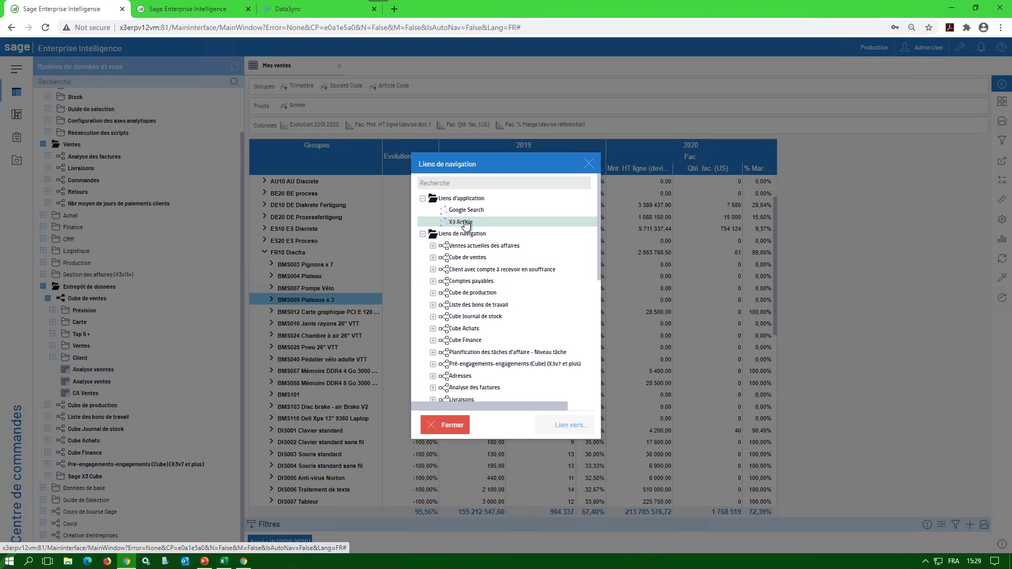
pyautogui.click(588, 164)
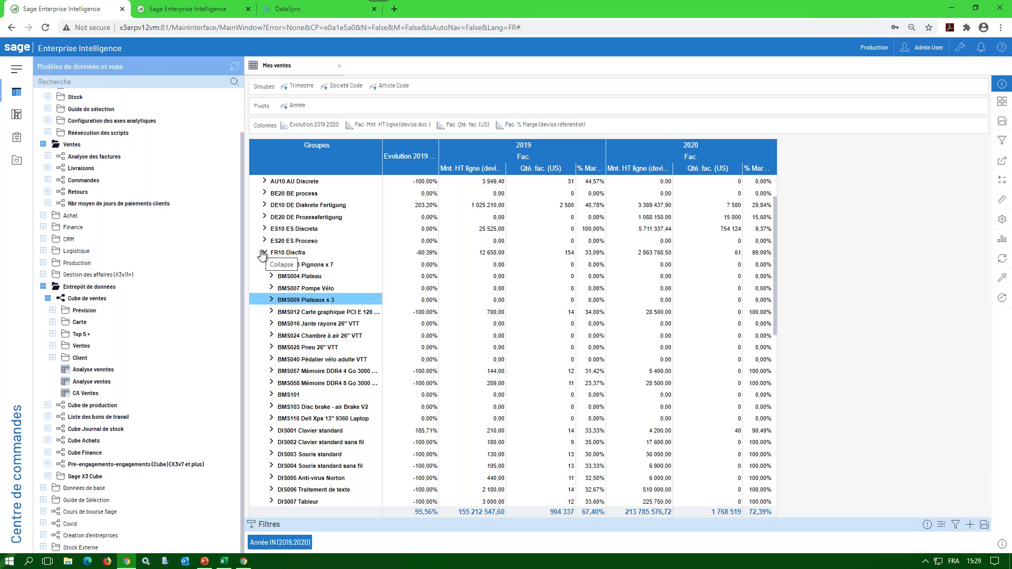
pyautogui.click(263, 253)
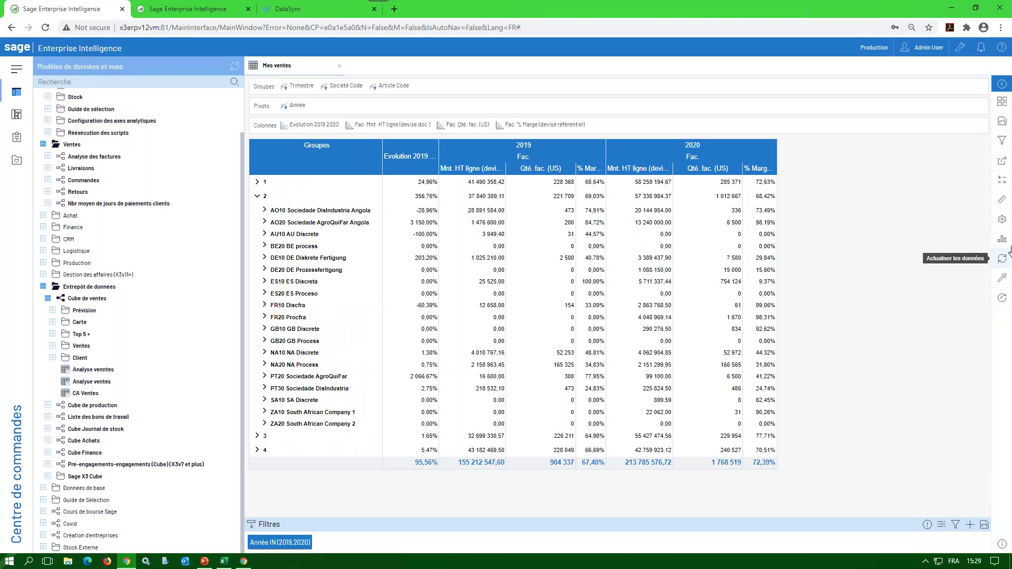
# Add the Facture Numéro dimension as the first column of the worksheet, before Evolution 2019 2020.
pyautogui.click(1002, 199)
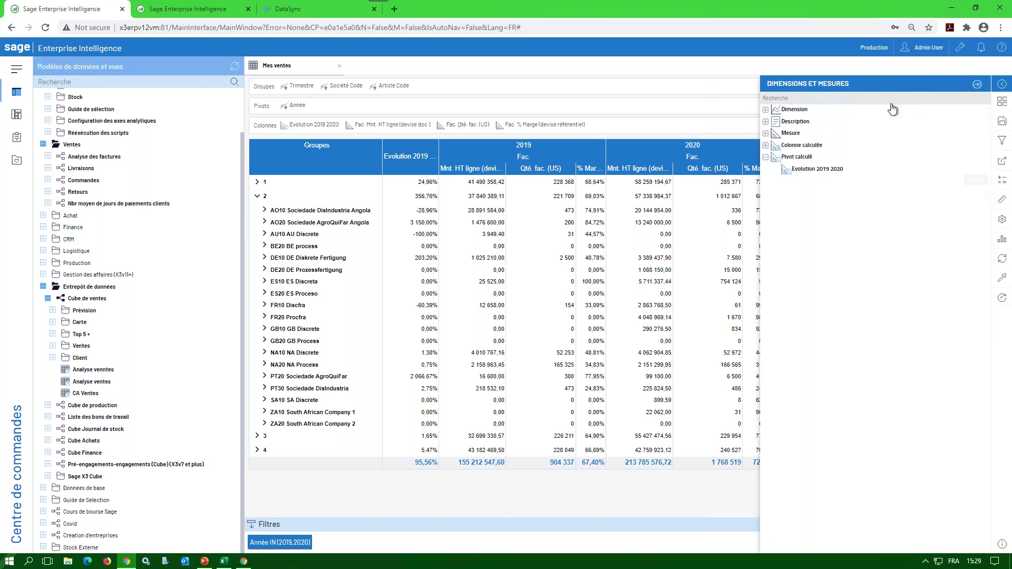
pyautogui.click(764, 109)
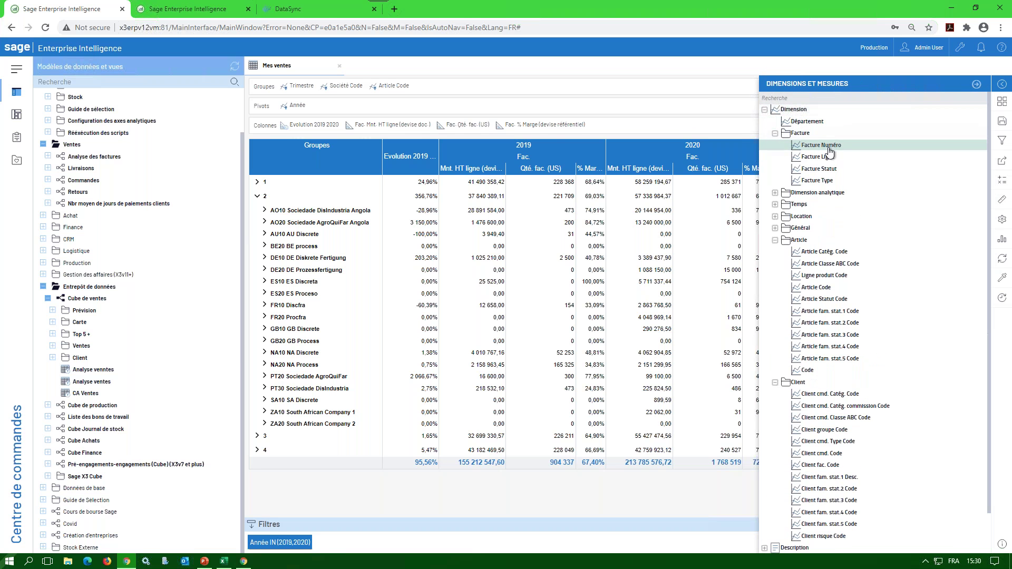
pyautogui.moveTo(821, 145); pyautogui.dragTo(290, 128)
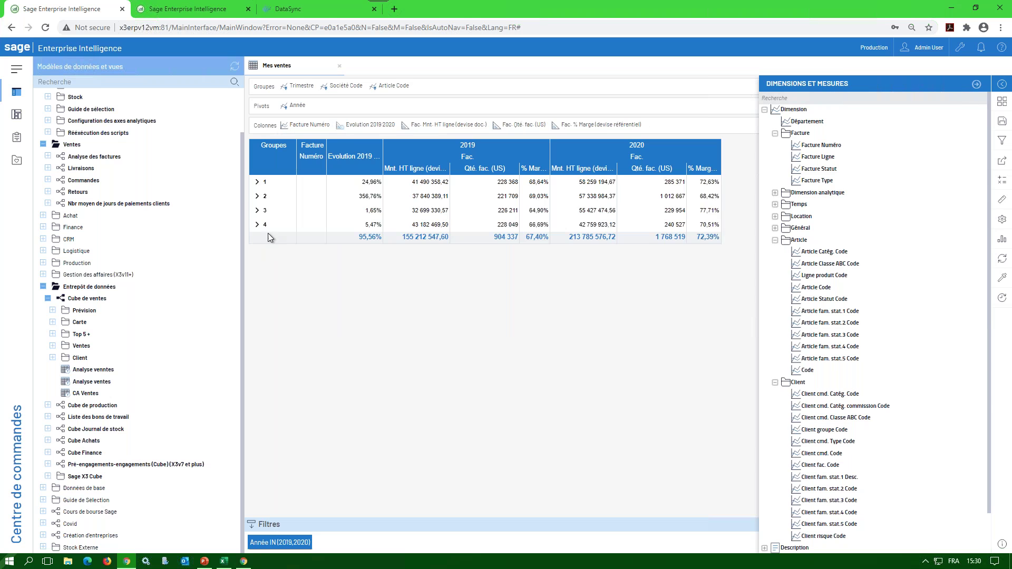
# Expand quarter 2 through FR10 Discfra to article BMS058 and widen the Facture Numéro column.
pyautogui.click(259, 196)
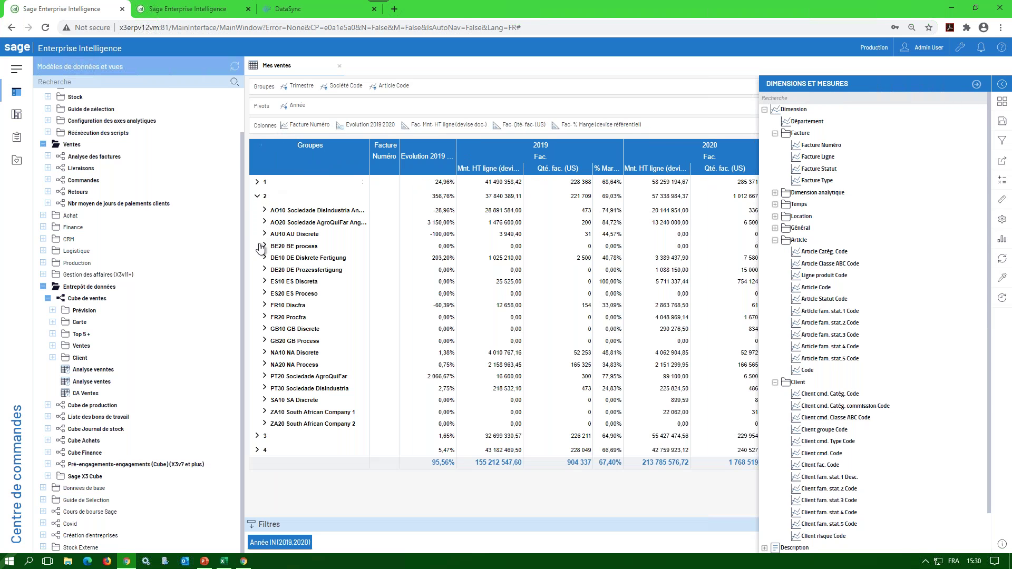
pyautogui.click(264, 306)
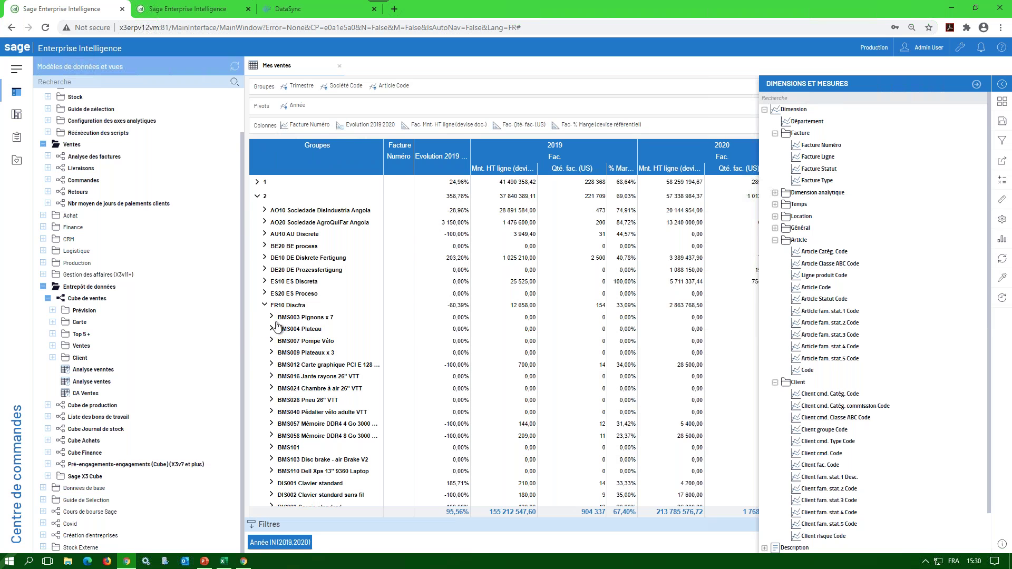
pyautogui.click(279, 435)
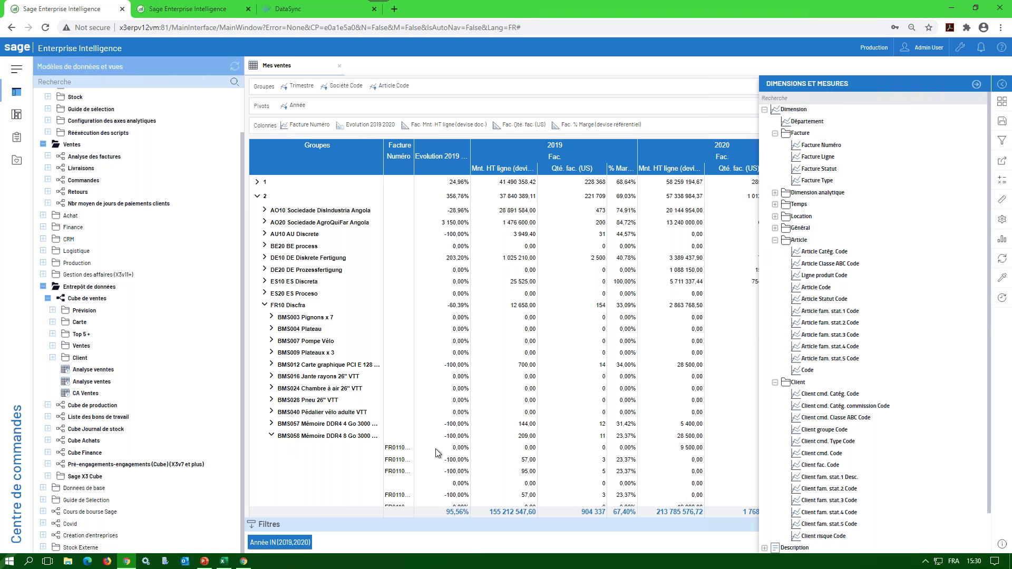
pyautogui.moveTo(414, 157); pyautogui.dragTo(451, 157)
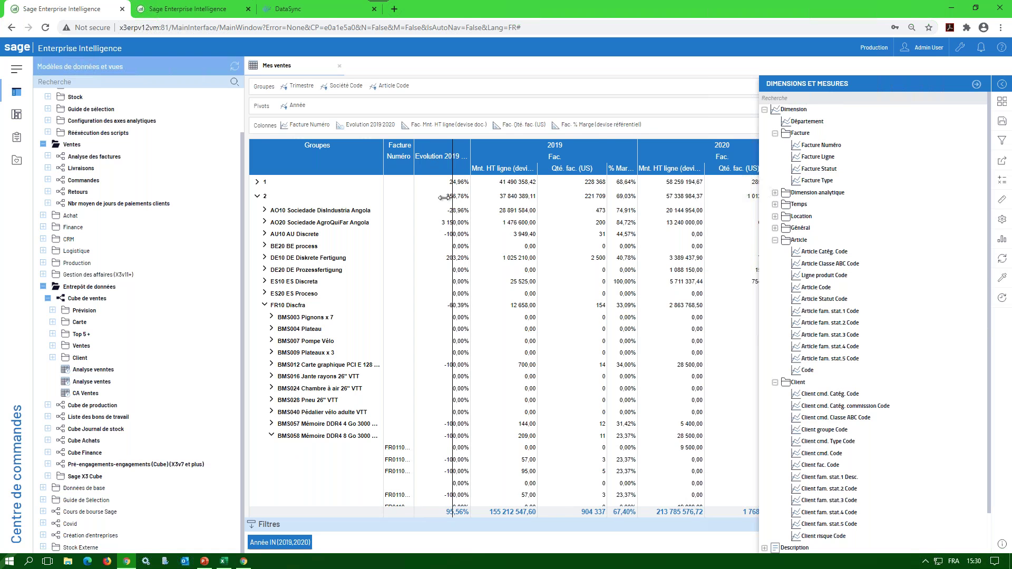
# View the navigation links of the first invoice number under BMS058, and collapse the rows back to the quarters.
pyautogui.click(418, 451)
pyautogui.click(431, 430)
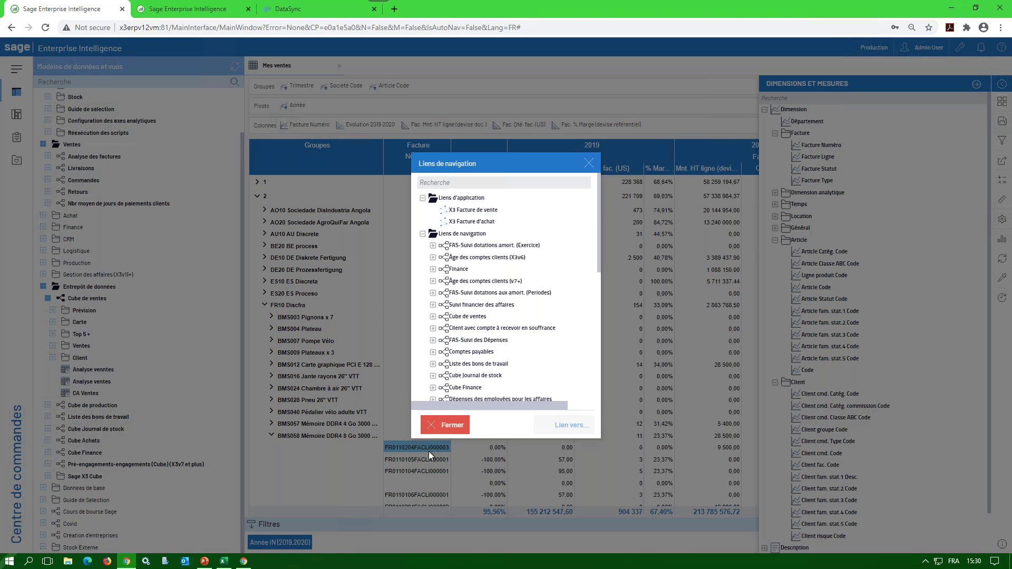
pyautogui.click(590, 165)
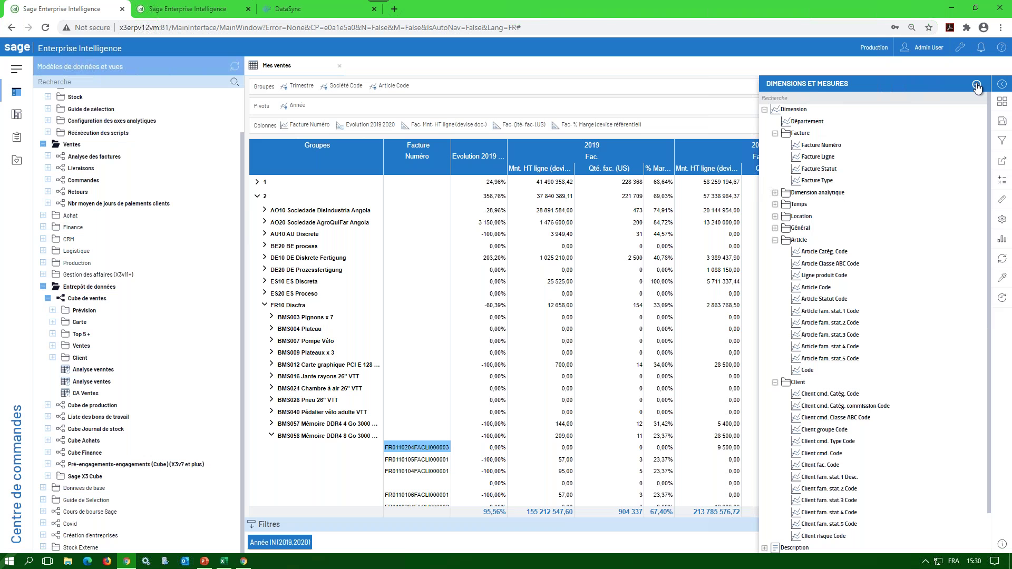
pyautogui.click(976, 86)
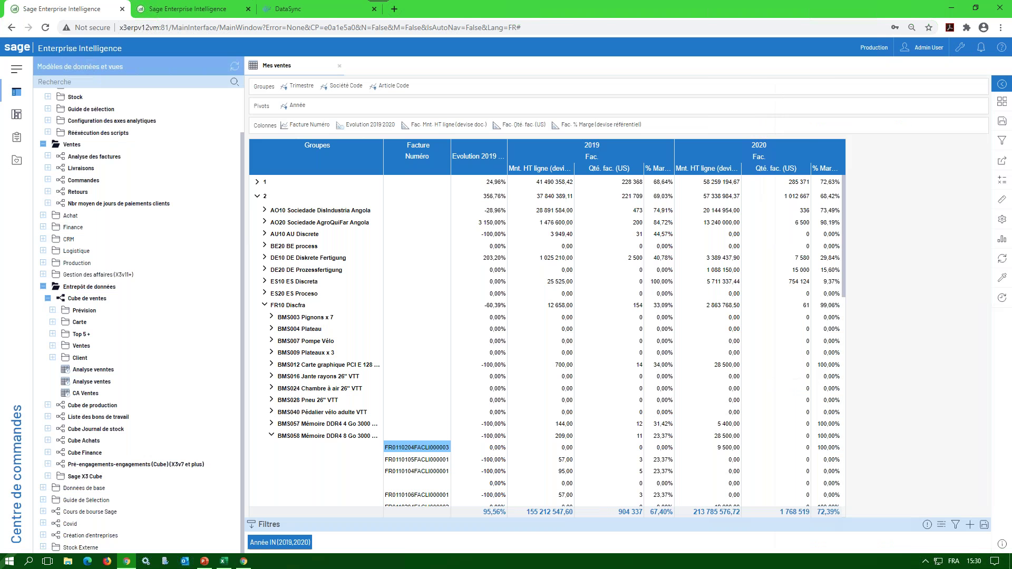
pyautogui.click(264, 304)
pyautogui.click(257, 197)
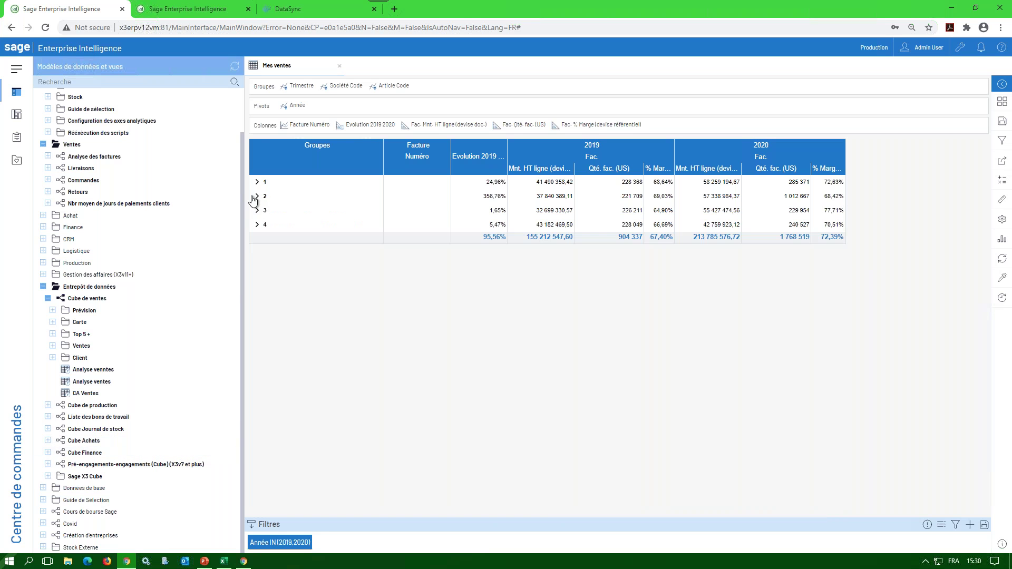
# Expand quarter 2 in the Mes ventes worksheet and open the comment window for sharing it.
pyautogui.click(1004, 163)
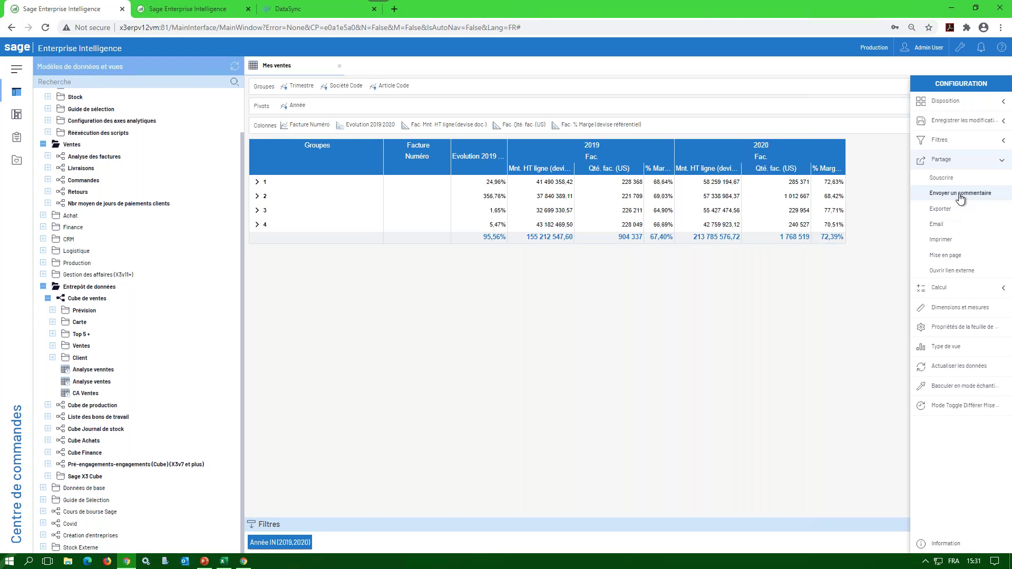
pyautogui.click(257, 196)
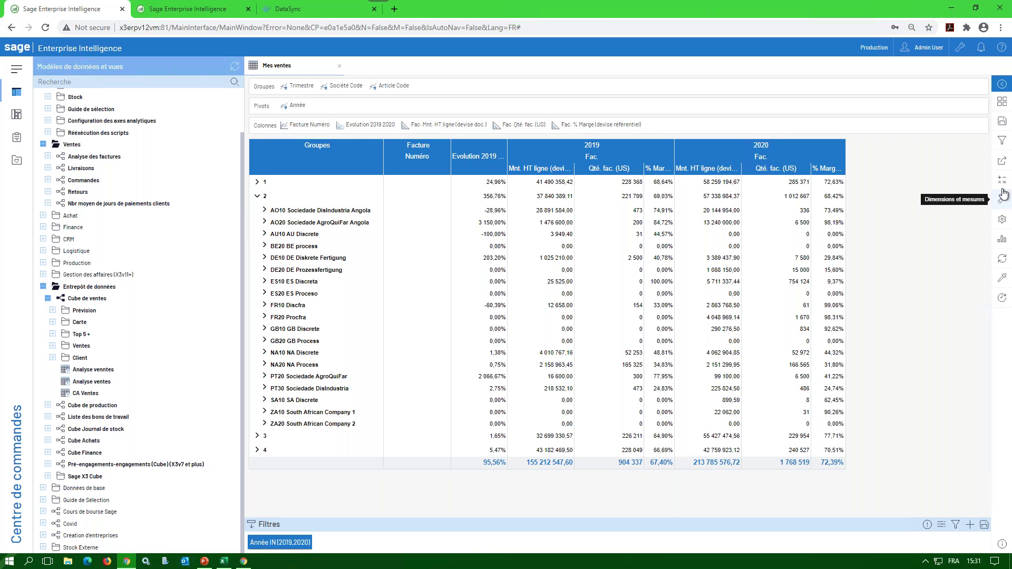
pyautogui.click(1002, 162)
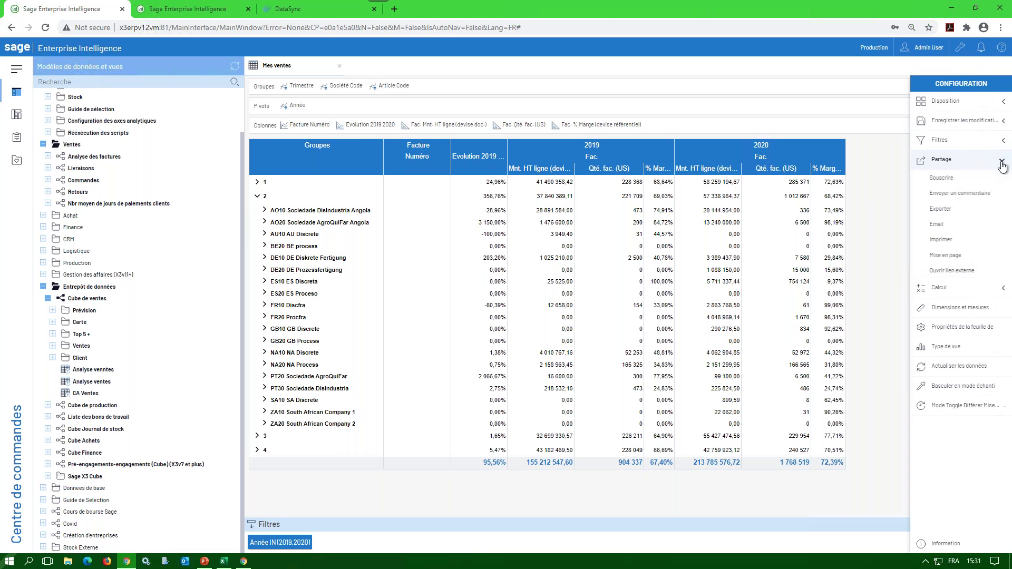
pyautogui.click(947, 194)
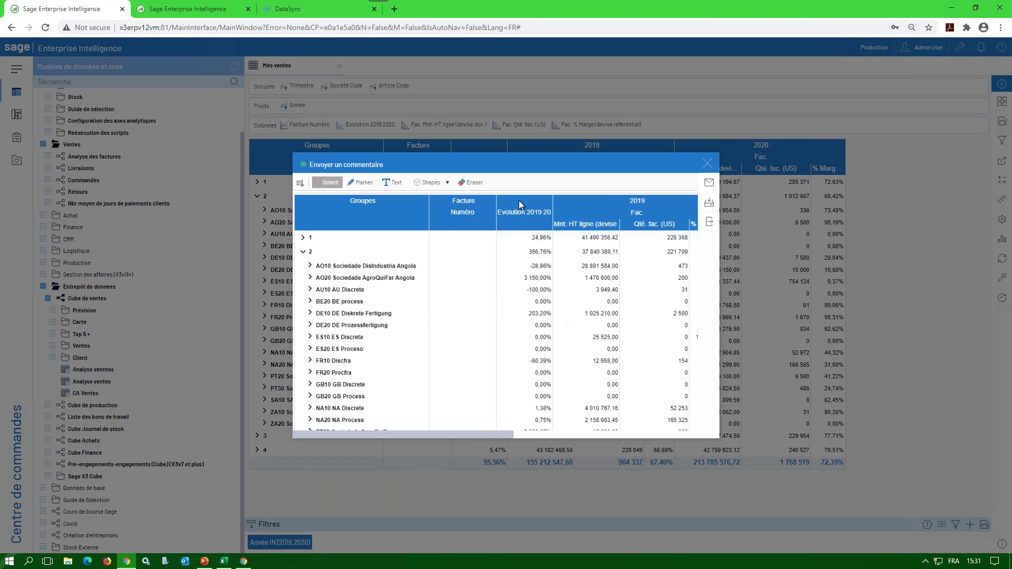
# With the Marker, circle the evolution values of FR10 Discfra and FR20 Procfra and draw a wavy line above them.
pyautogui.click(360, 182)
pyautogui.moveTo(562, 348)
pyautogui.mouseDown()
pyautogui.moveTo(487, 366)
pyautogui.moveTo(583, 369)
pyautogui.moveTo(553, 346)
pyautogui.mouseUp()
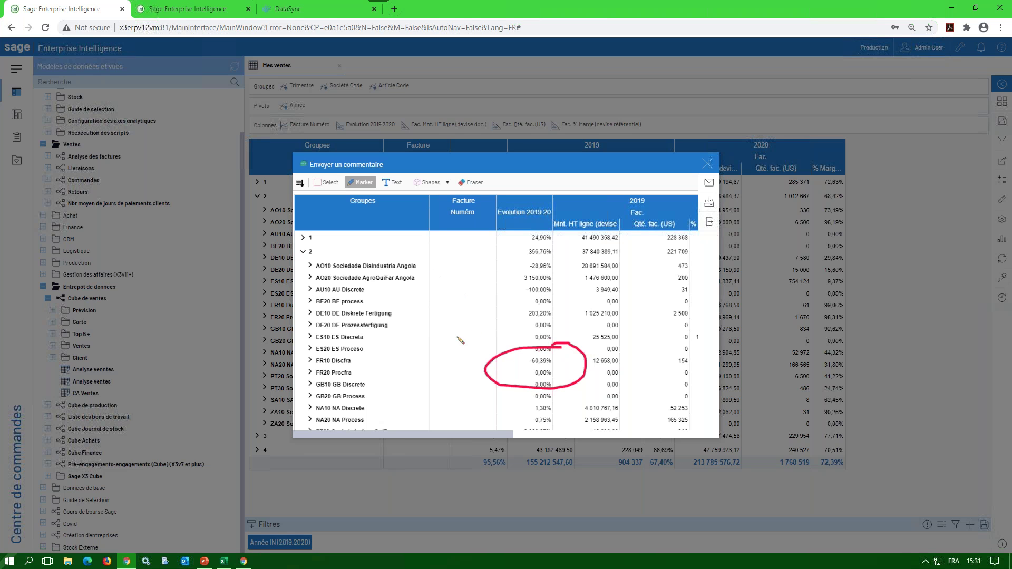
pyautogui.moveTo(436, 341)
pyautogui.mouseDown()
pyautogui.moveTo(468, 326)
pyautogui.moveTo(548, 323)
pyautogui.mouseUp()
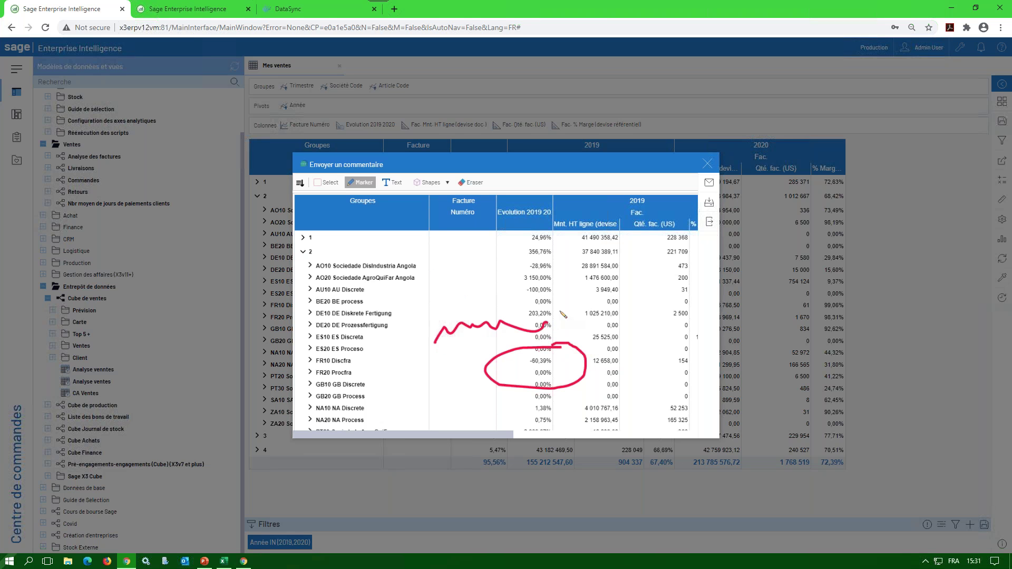
pyautogui.click(390, 181)
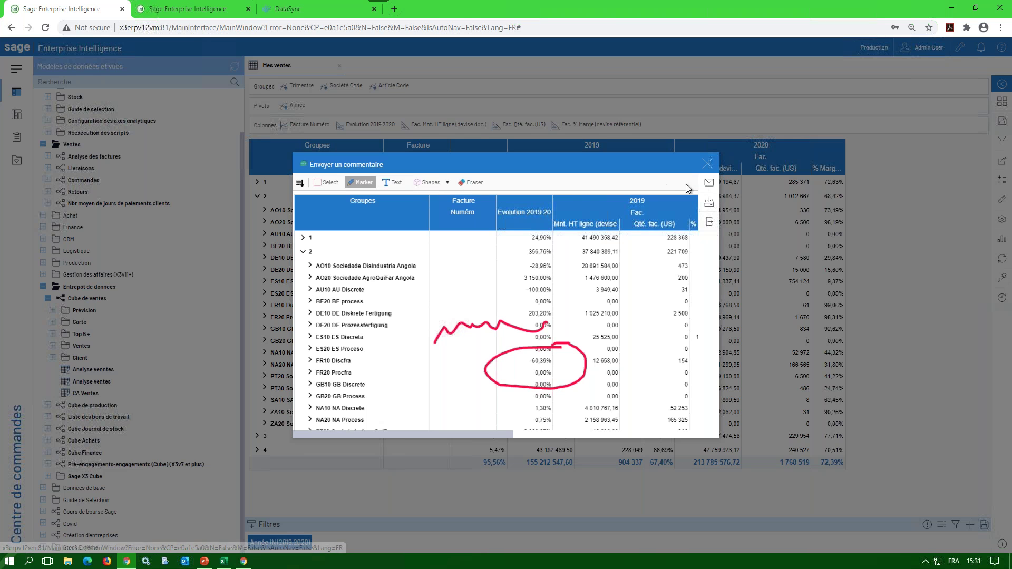
# View the comment's email form with its recipient, subject and message fields, and close the comment without sending it.
pyautogui.click(709, 184)
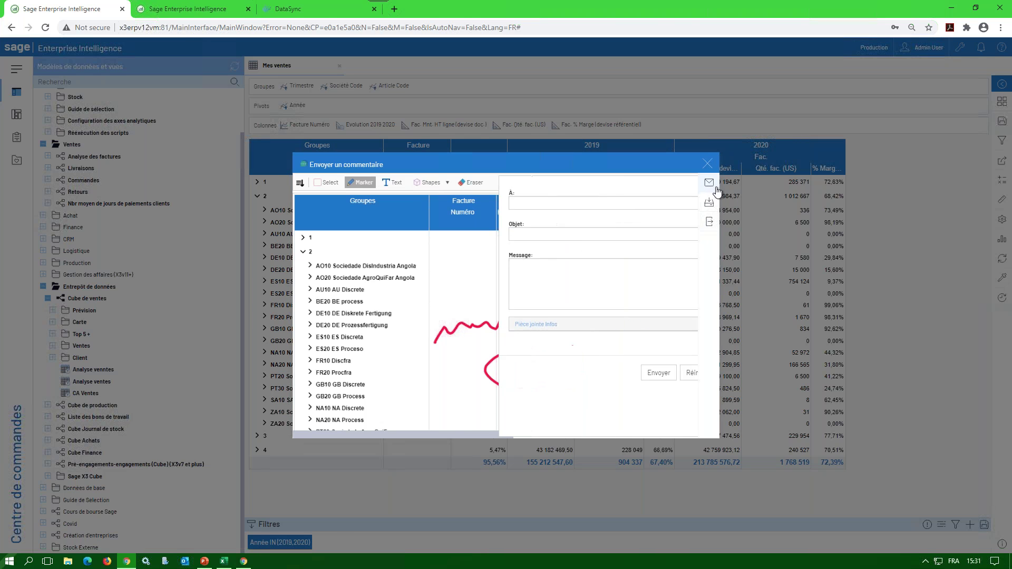
pyautogui.click(496, 204)
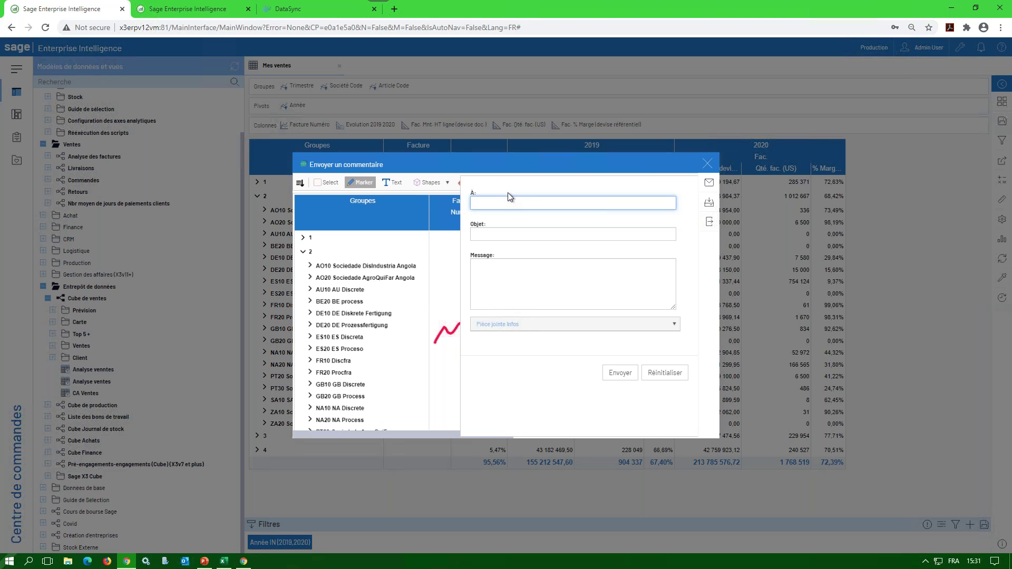
pyautogui.click(708, 167)
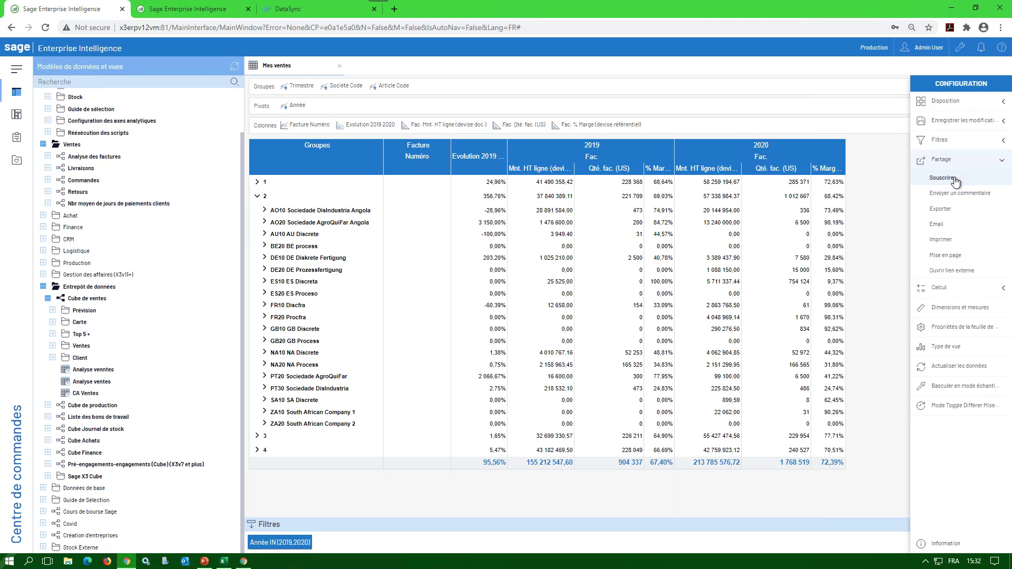
# View the general subscription settings of the Mes ventes worksheet, reposition the window and close it without subscribing.
pyautogui.click(951, 179)
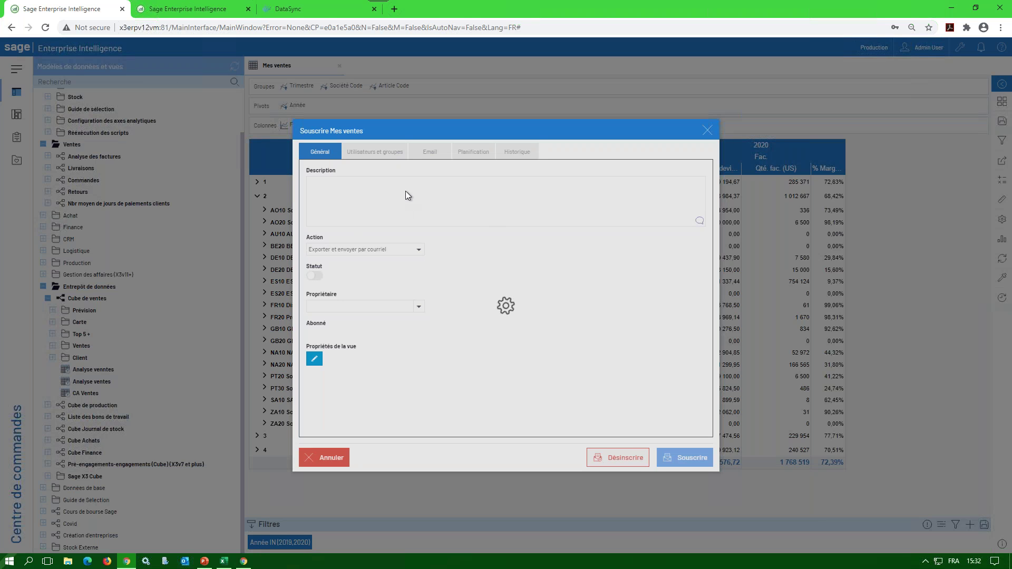
pyautogui.moveTo(428, 125); pyautogui.dragTo(416, 124)
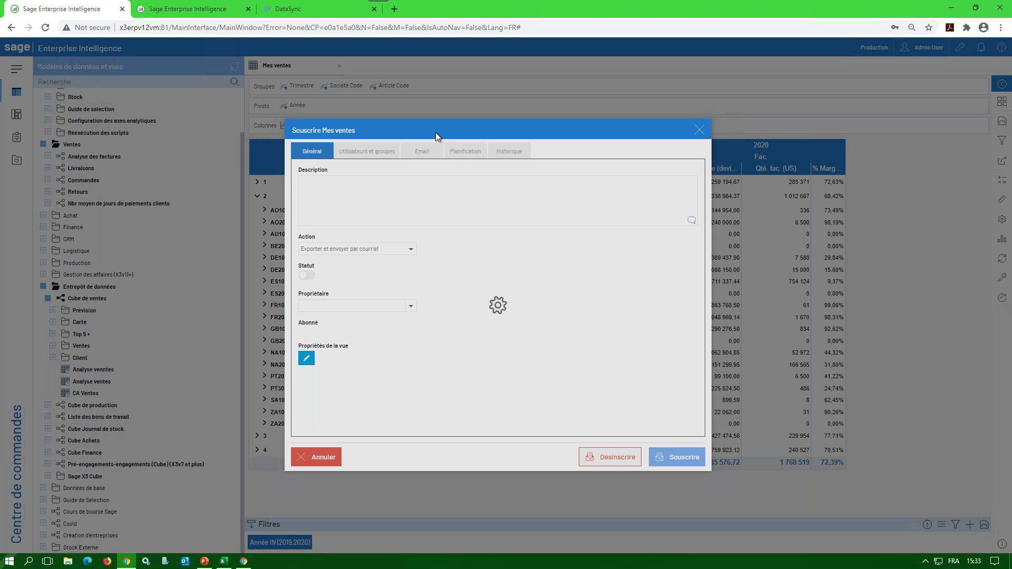
pyautogui.moveTo(436, 131); pyautogui.dragTo(434, 130)
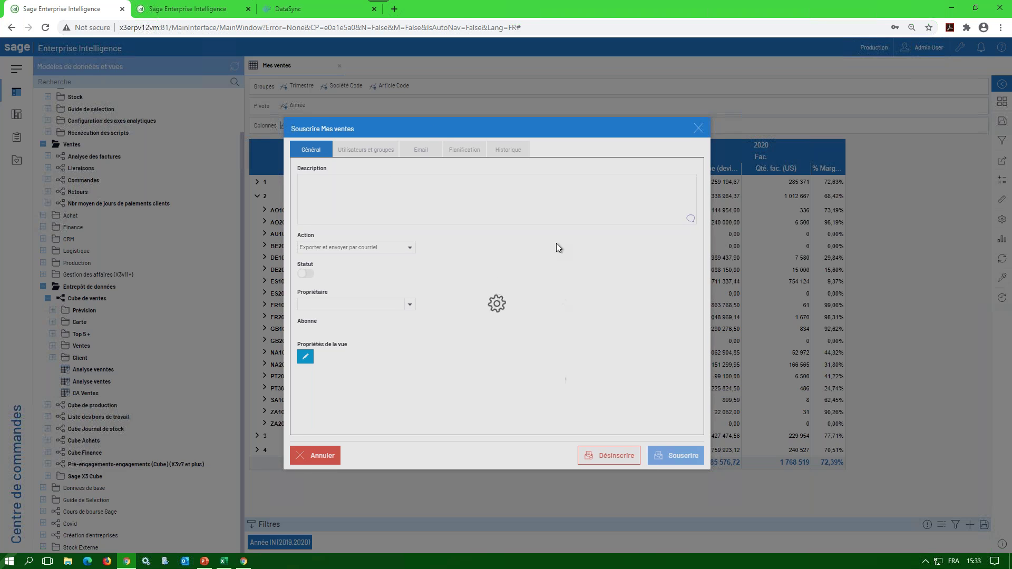
pyautogui.click(699, 130)
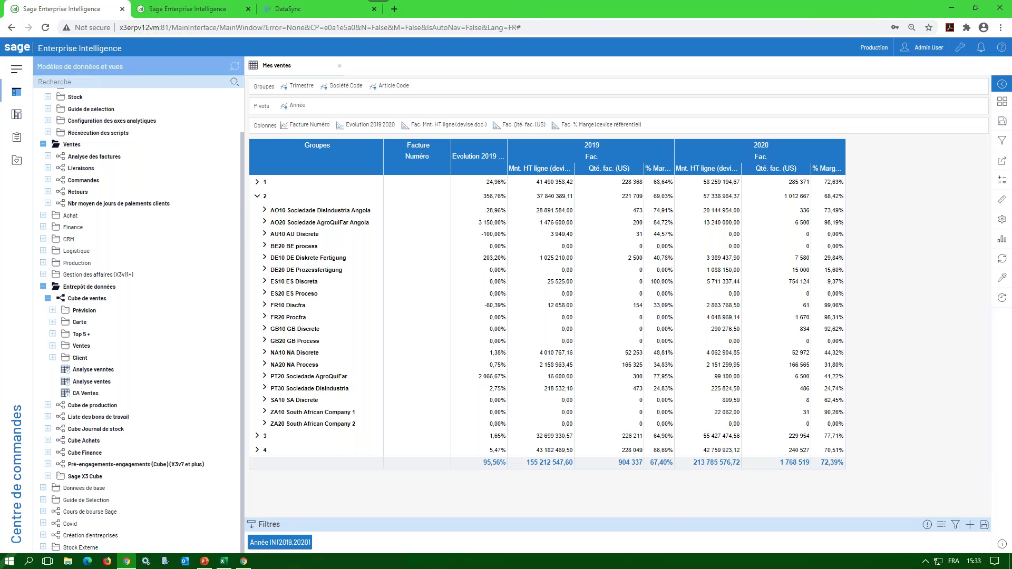
# Switch to the Windows Services console and restart the Safe X3 Agent Syracuse Server NODE0 service.
pyautogui.click(148, 561)
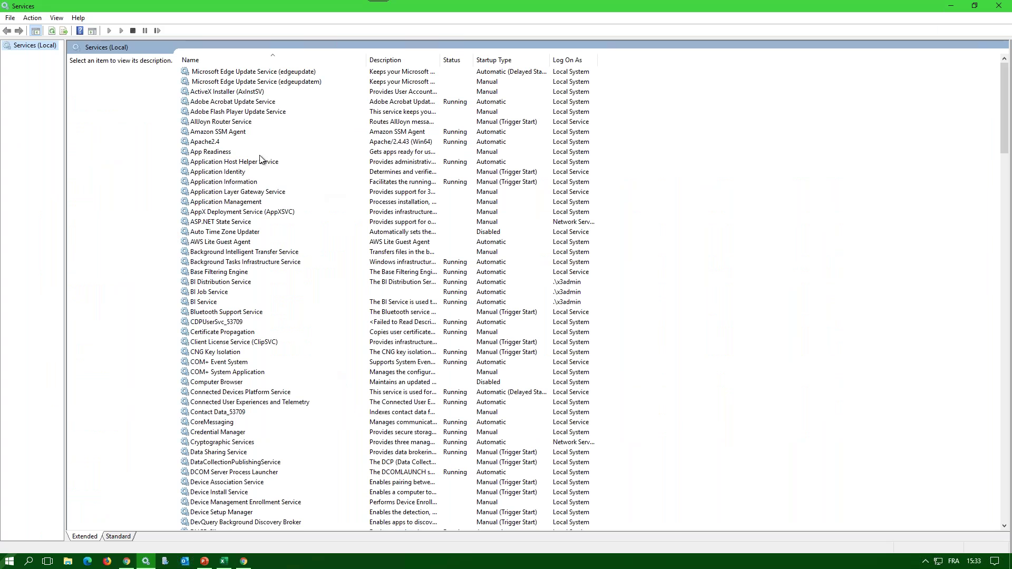
pyautogui.click(217, 184)
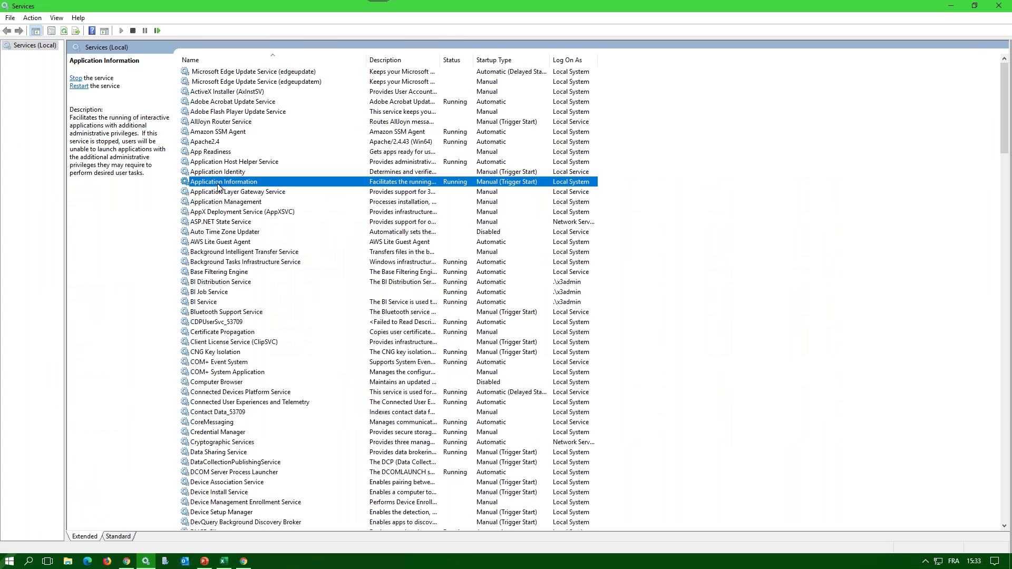
pyautogui.press('s')
pyautogui.press('a')
pyautogui.press('g')
pyautogui.click(243, 73)
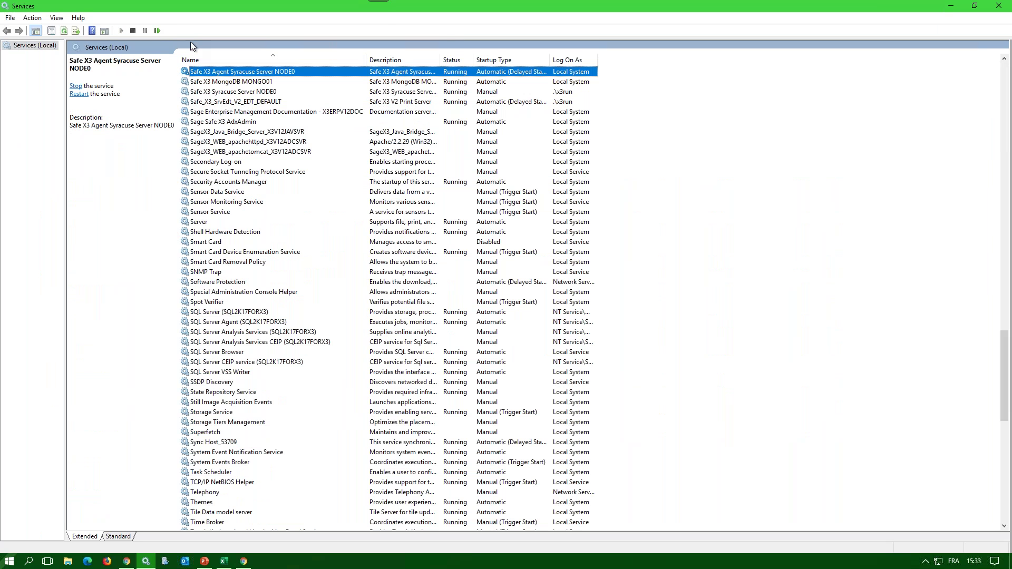
pyautogui.click(157, 31)
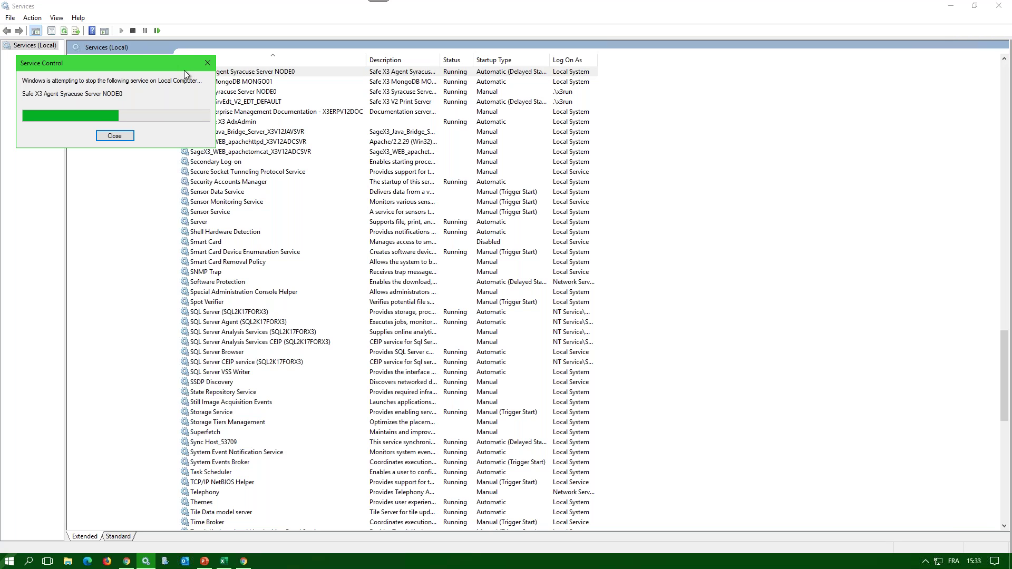
pyautogui.moveTo(185, 70); pyautogui.dragTo(214, 89)
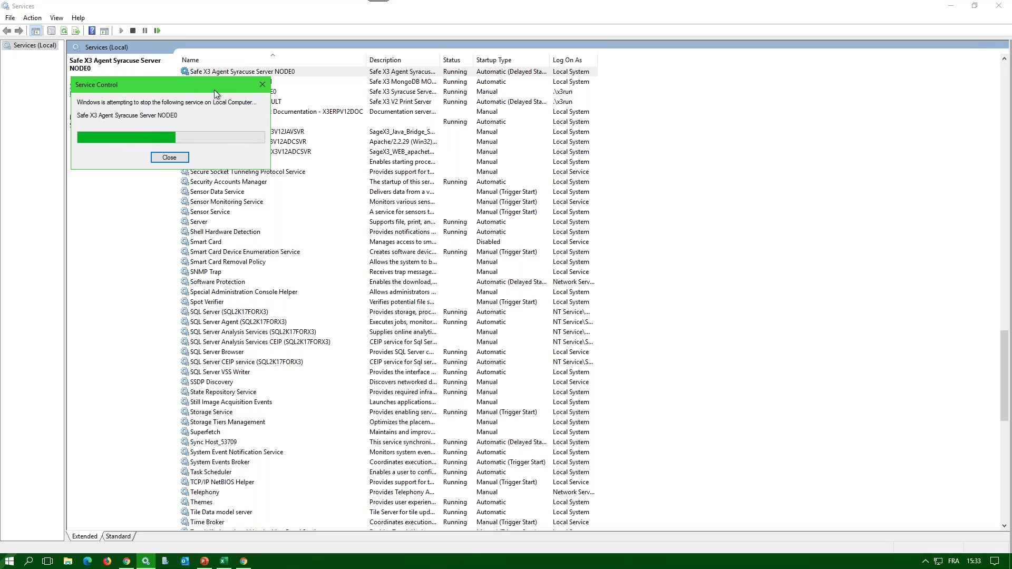
# Switch back to the browser and load the Sage X3 login page at x3erpv12vm:8124 in a new tab.
pyautogui.click(127, 561)
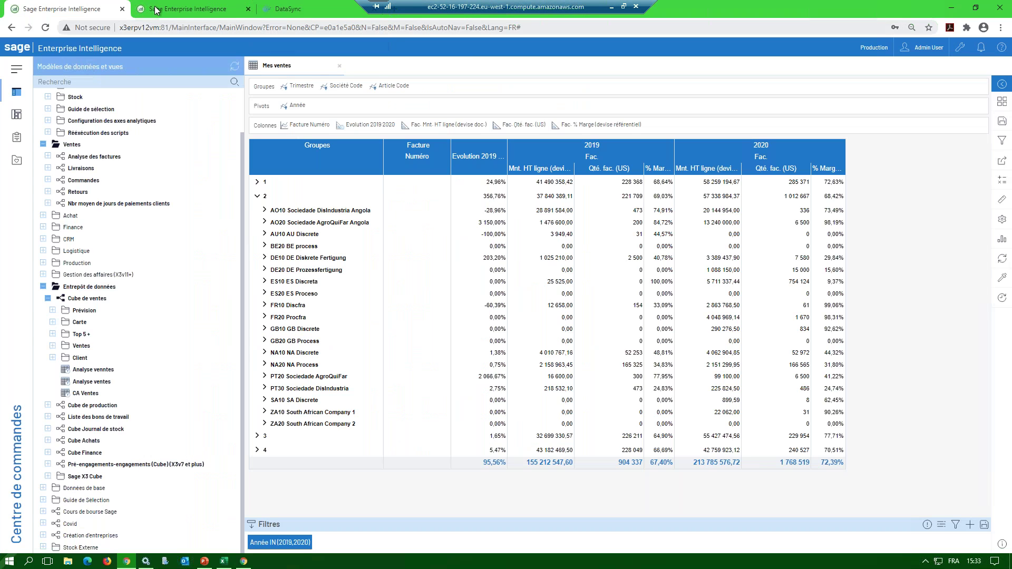
pyautogui.hotkey('ctrl', 't')
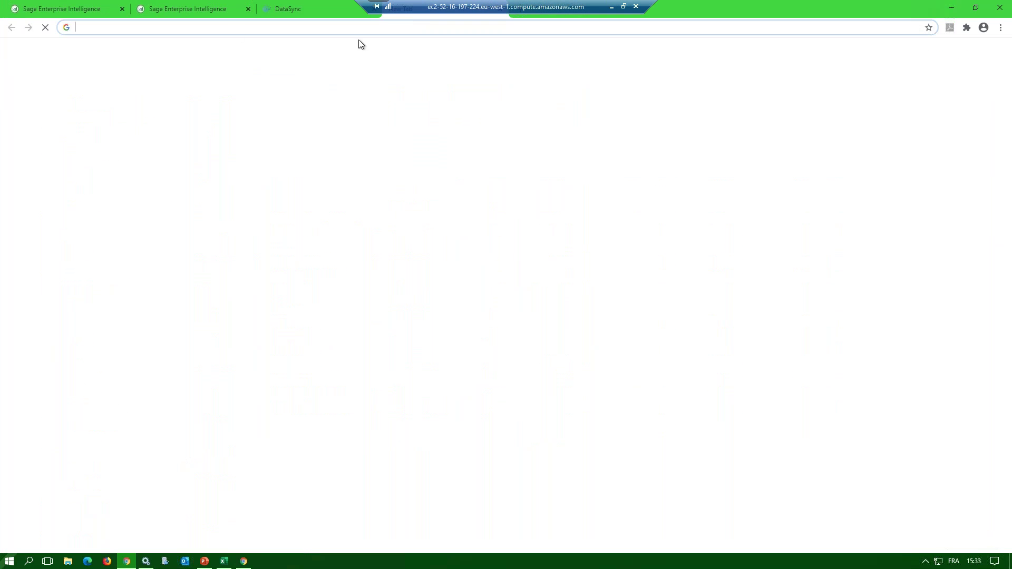
pyautogui.click(449, 330)
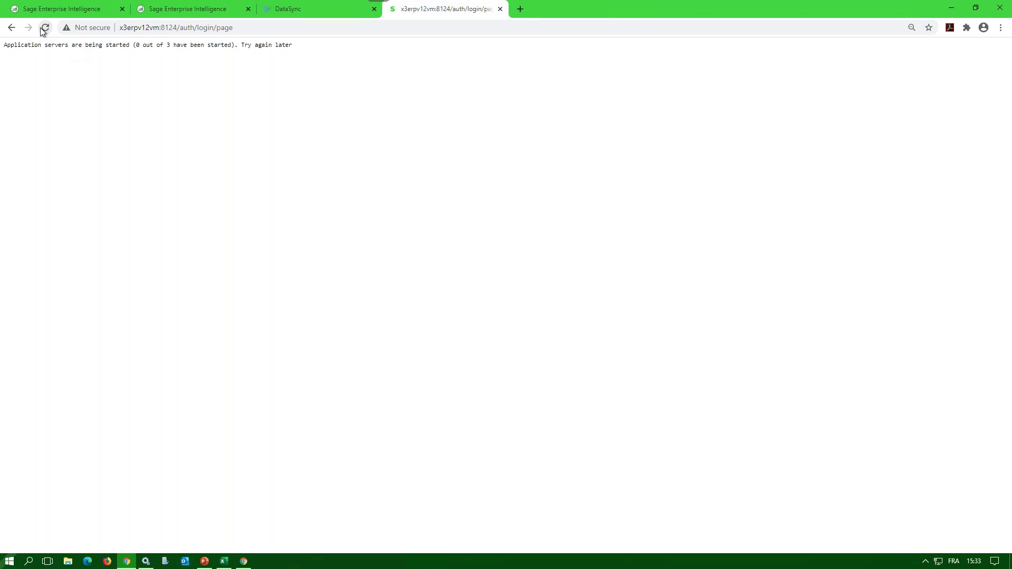
# Return to the first Sage Enterprise Intelligence tab, close the Mes ventes worksheet and show the Favoris list.
pyautogui.click(208, 11)
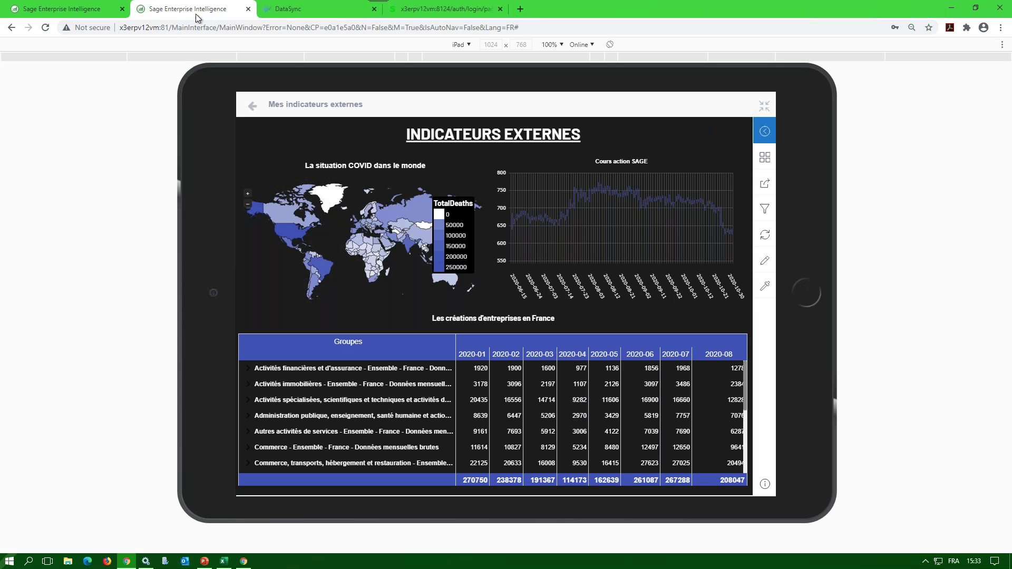
pyautogui.click(49, 5)
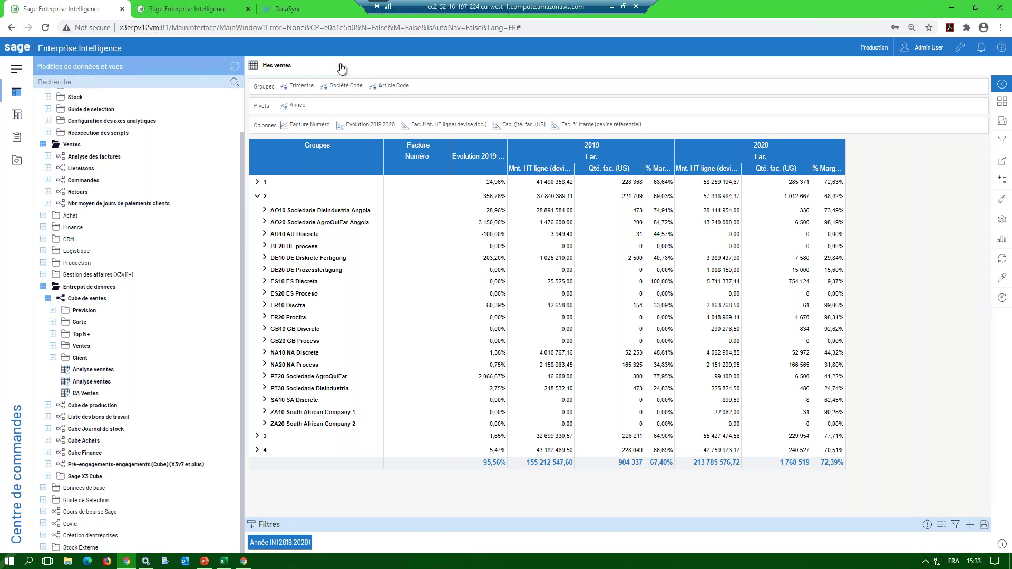
pyautogui.click(341, 69)
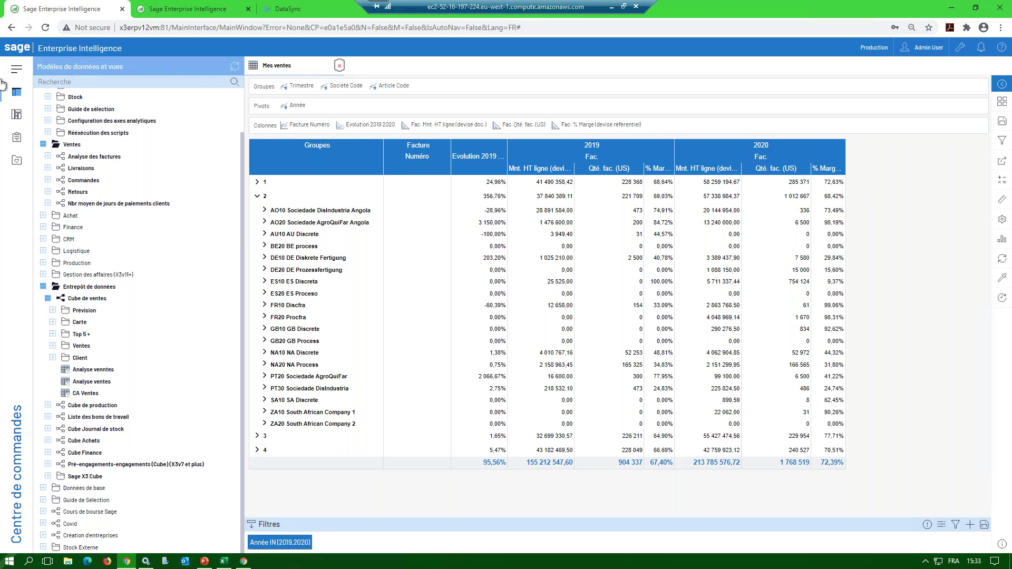
pyautogui.click(17, 161)
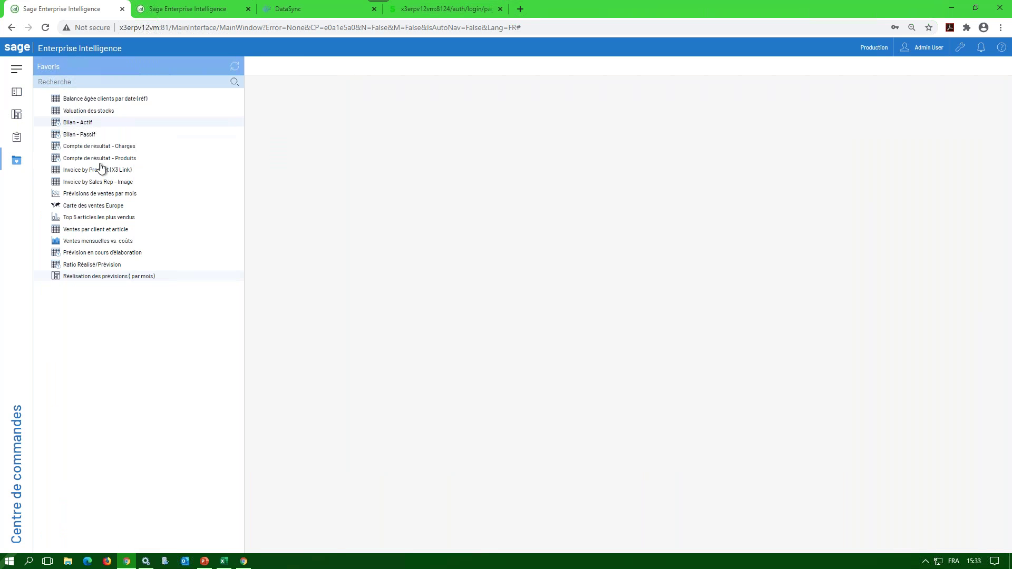
pyautogui.moveTo(107, 206)
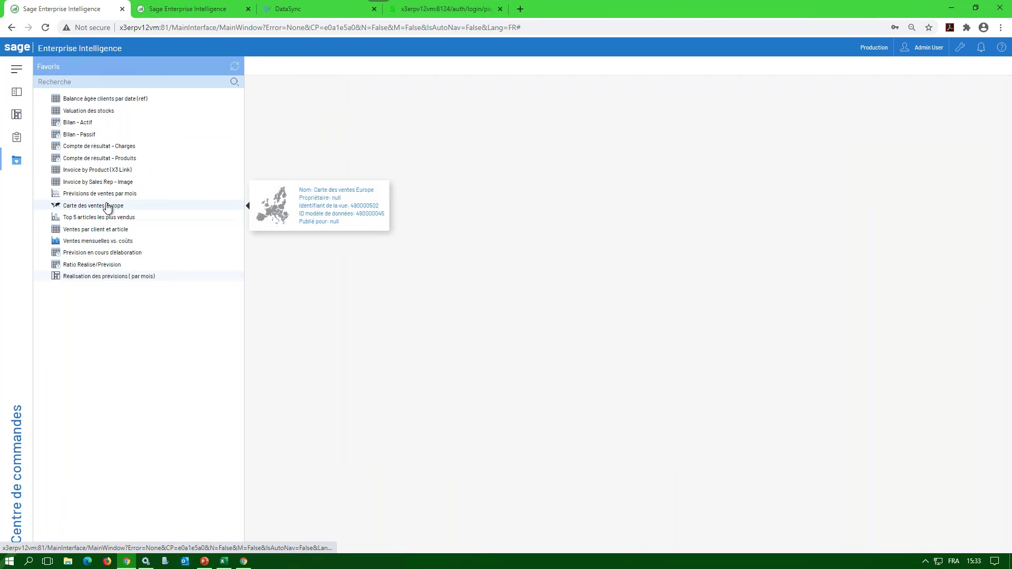
pyautogui.click(112, 172)
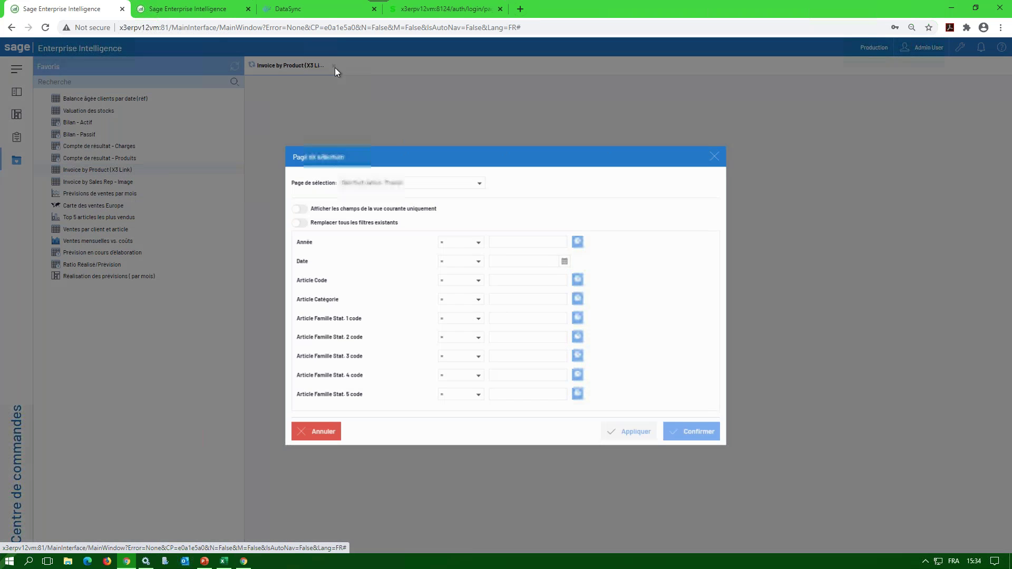
pyautogui.press('Escape')
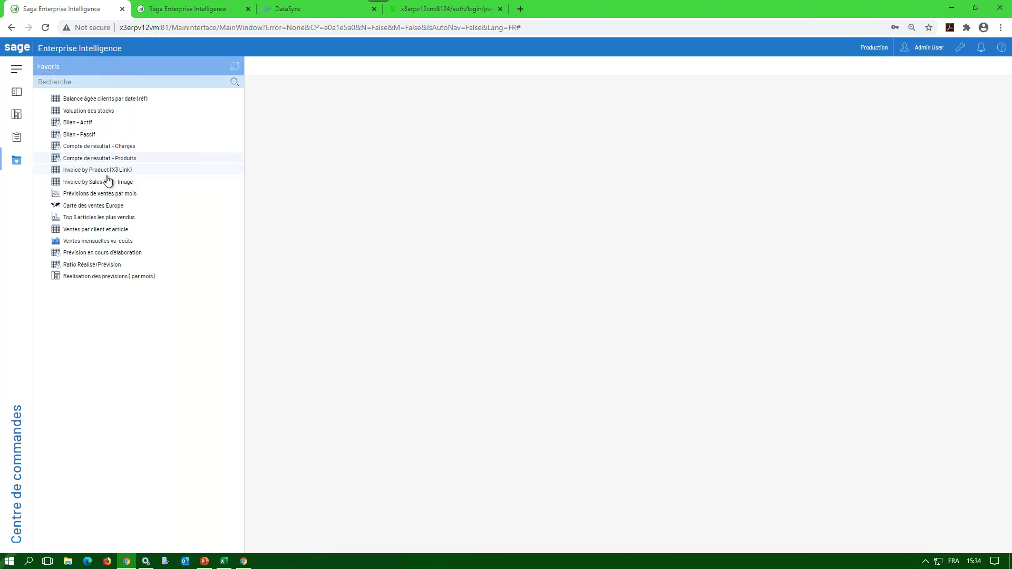
# Open the Invoice by Sales Rep - Image favourite and expand sales representative FR251 down to the 2020 invoices.
pyautogui.click(106, 182)
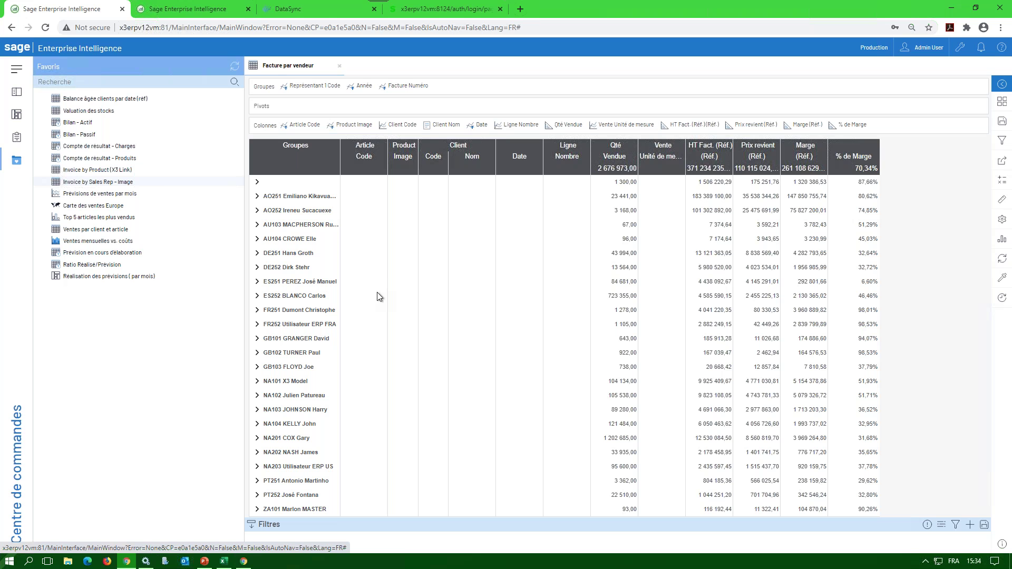
pyautogui.click(257, 311)
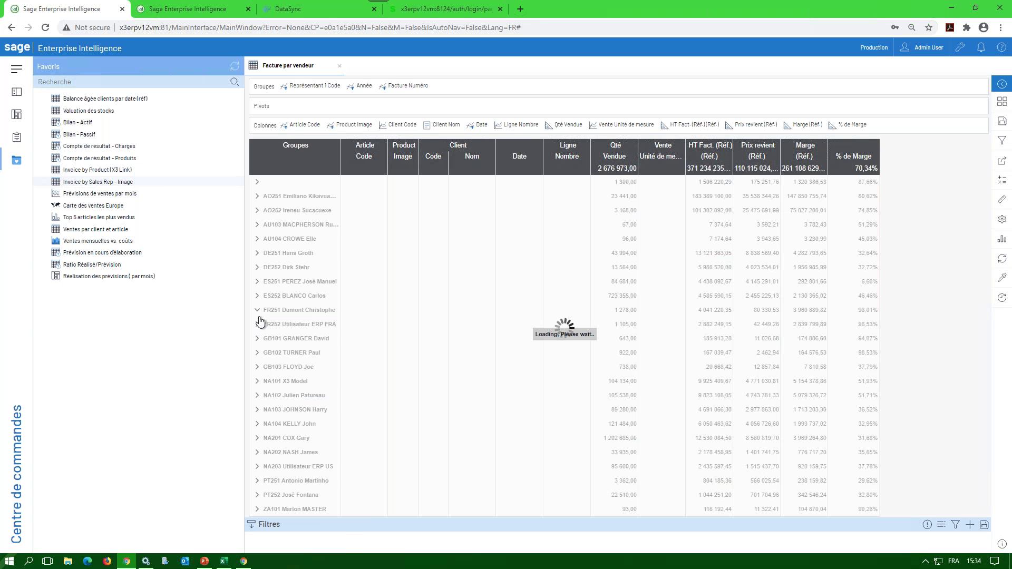
pyautogui.click(264, 339)
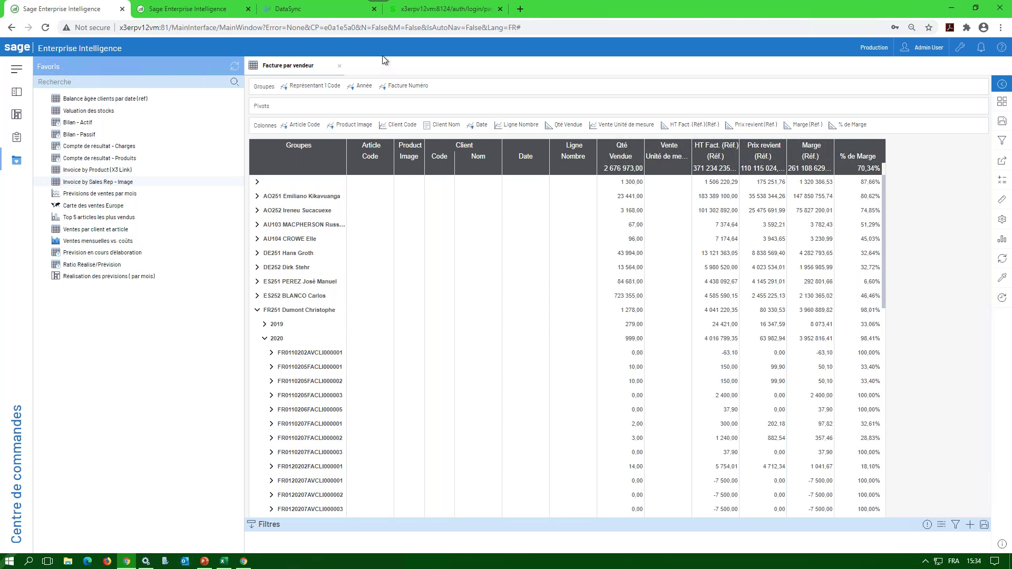
# Expand the first three invoices and the sixth invoice under 2020, previewing the product images of their lines.
pyautogui.click(272, 353)
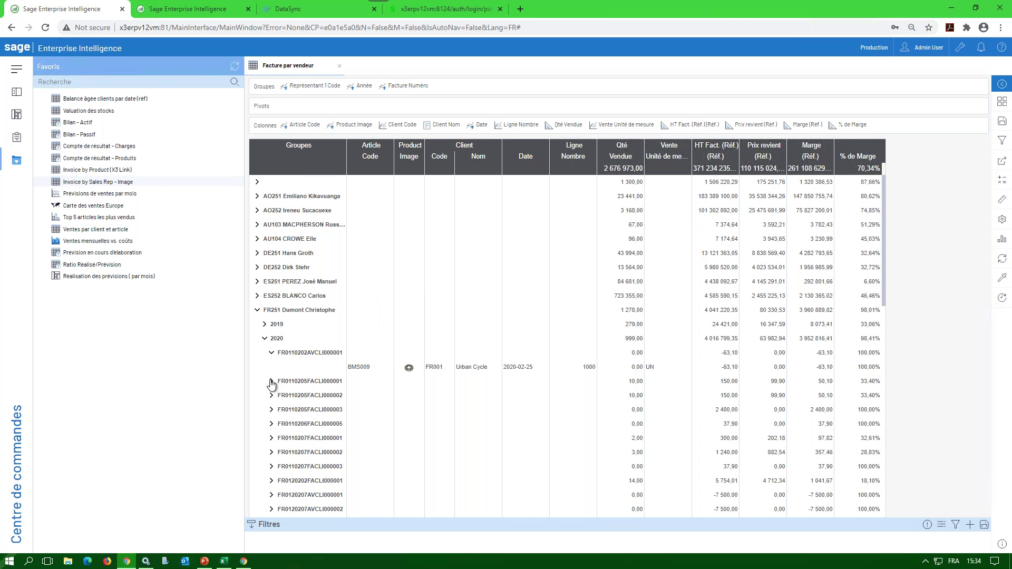
pyautogui.click(272, 382)
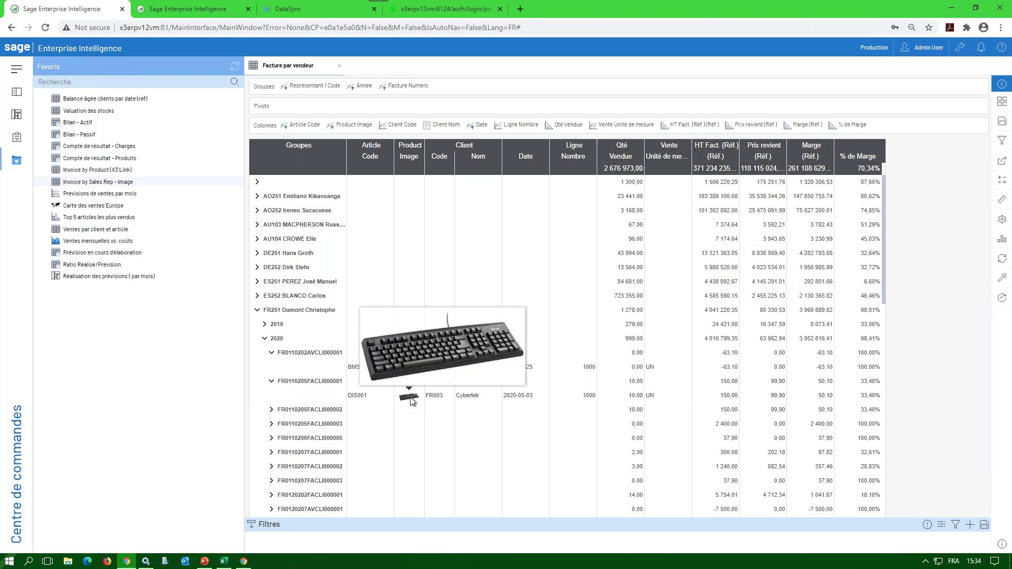
pyautogui.click(272, 410)
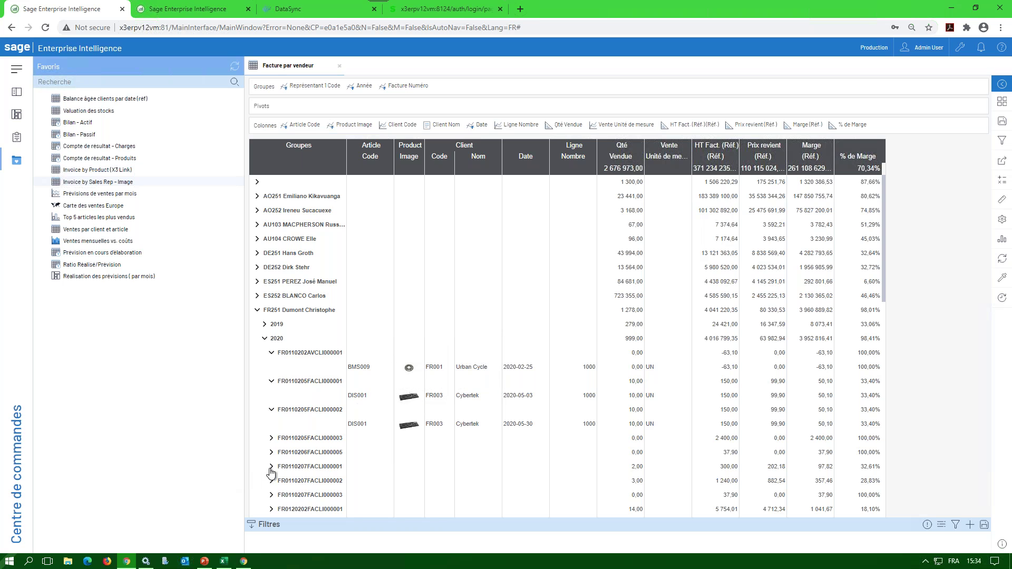
pyautogui.click(271, 467)
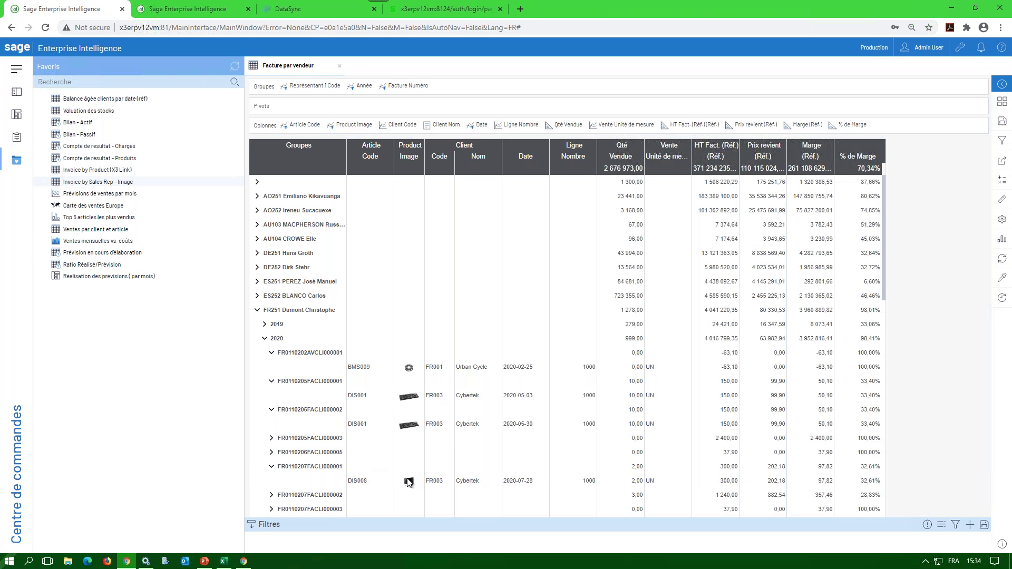
pyautogui.moveTo(409, 482)
# Expand the seventh and eighth 2020 invoices and preview the product images of their lines, including item DIS013.
pyautogui.scroll(-2, 413, 406)
pyautogui.click(271, 392)
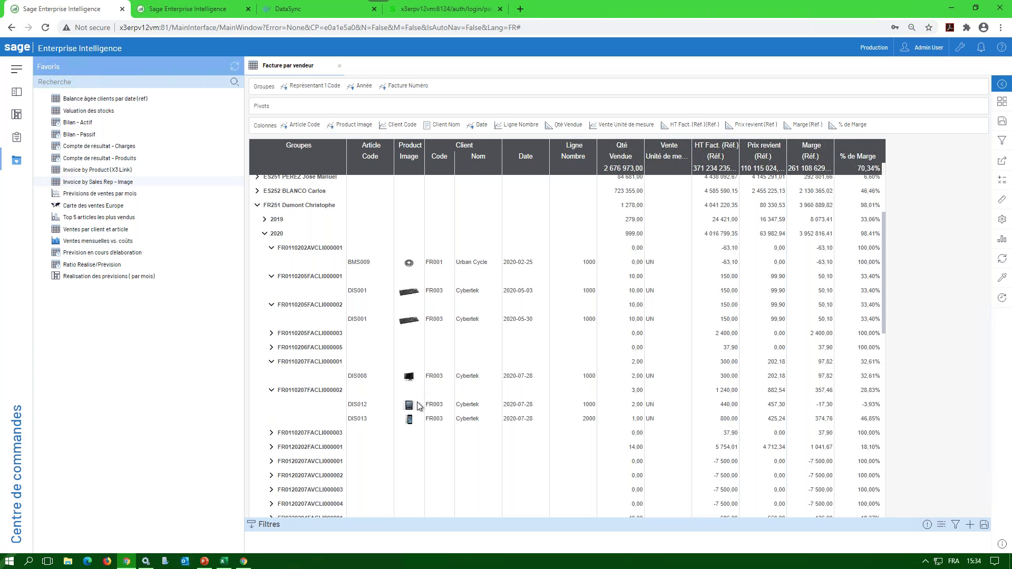
pyautogui.moveTo(410, 421)
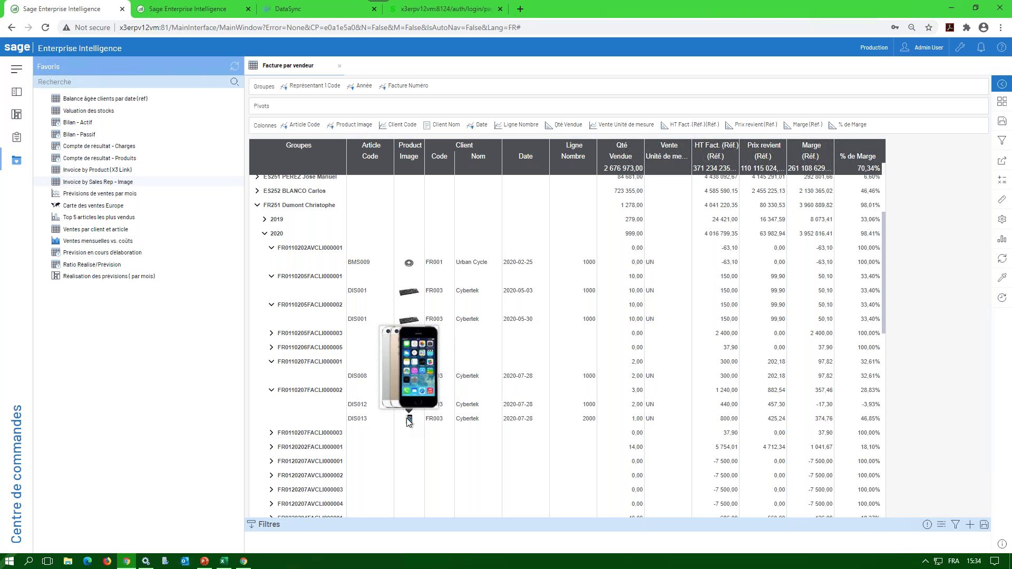
pyautogui.click(272, 433)
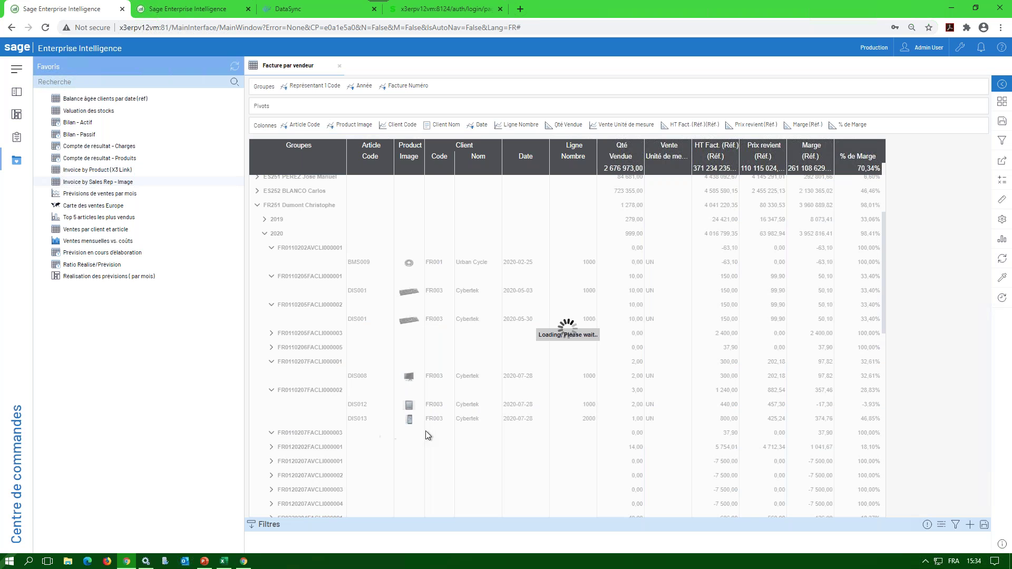
pyautogui.moveTo(414, 454)
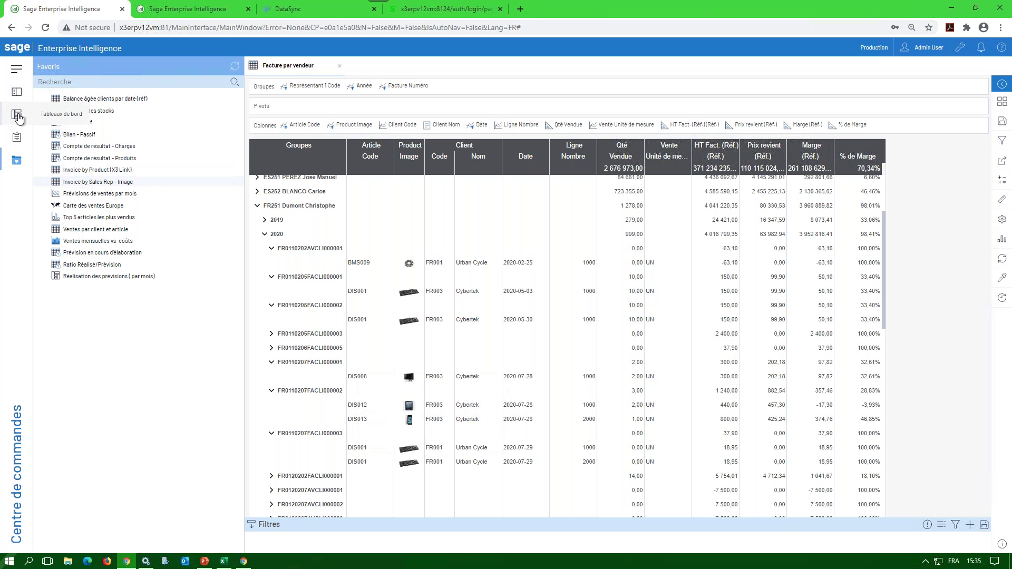
# Open the Carte des ventes Europe favourite, look through the available map types in the view selection and close it without changing the view.
pyautogui.moveTo(99, 208)
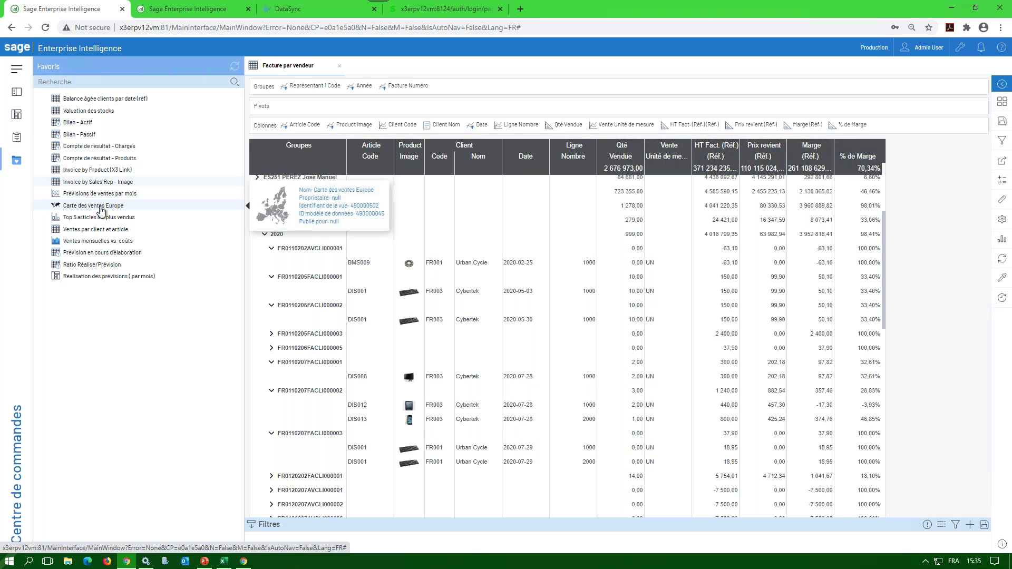
pyautogui.click(101, 208)
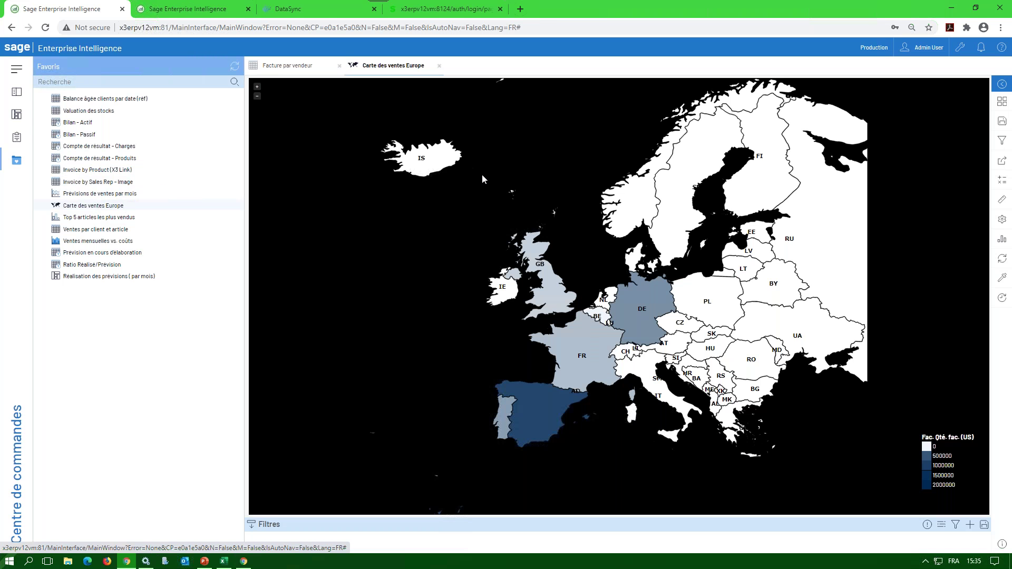
pyautogui.click(1002, 239)
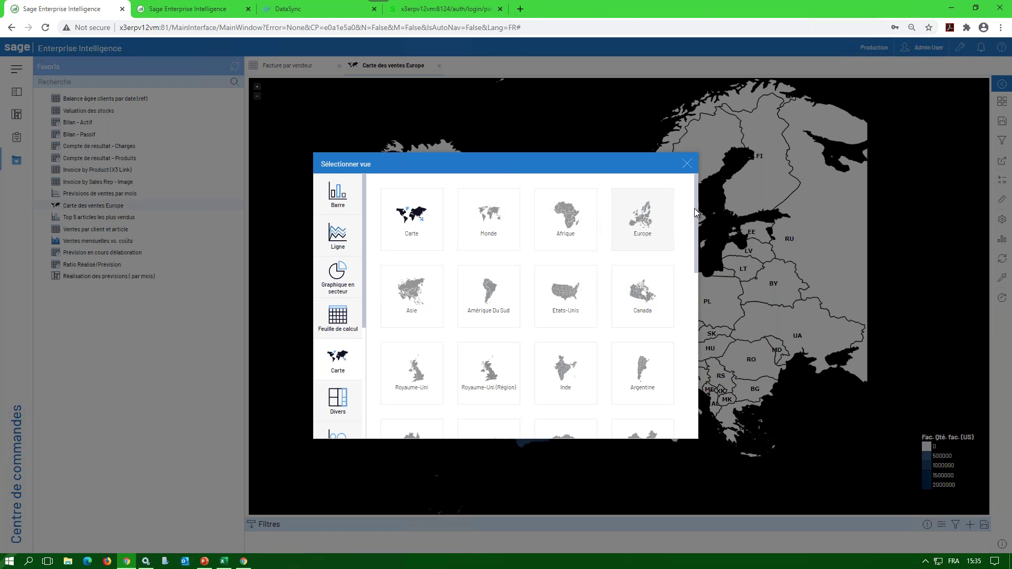
pyautogui.moveTo(695, 213)
pyautogui.mouseDown()
pyautogui.moveTo(692, 389)
pyautogui.moveTo(690, 205)
pyautogui.mouseUp()
pyautogui.click(686, 164)
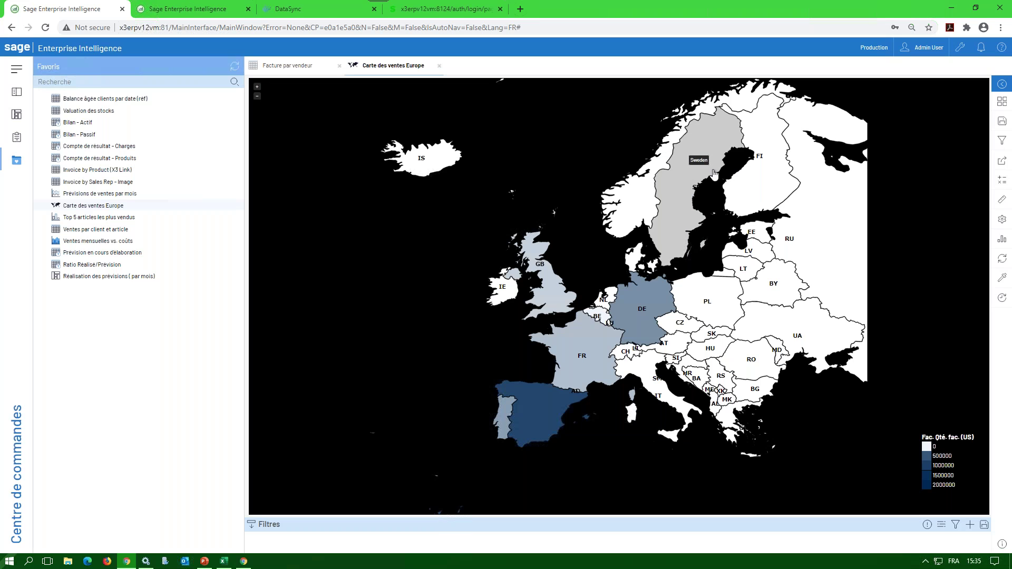
# Examine the sales figures for France, Germany and the Iberian countries on the Europe map.
pyautogui.moveTo(570, 351)
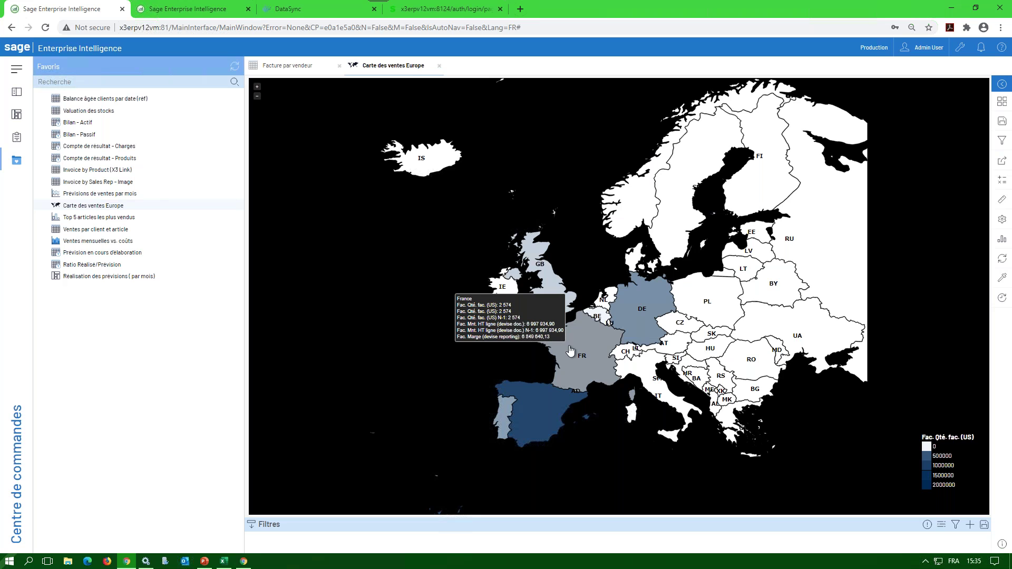
pyautogui.moveTo(657, 315)
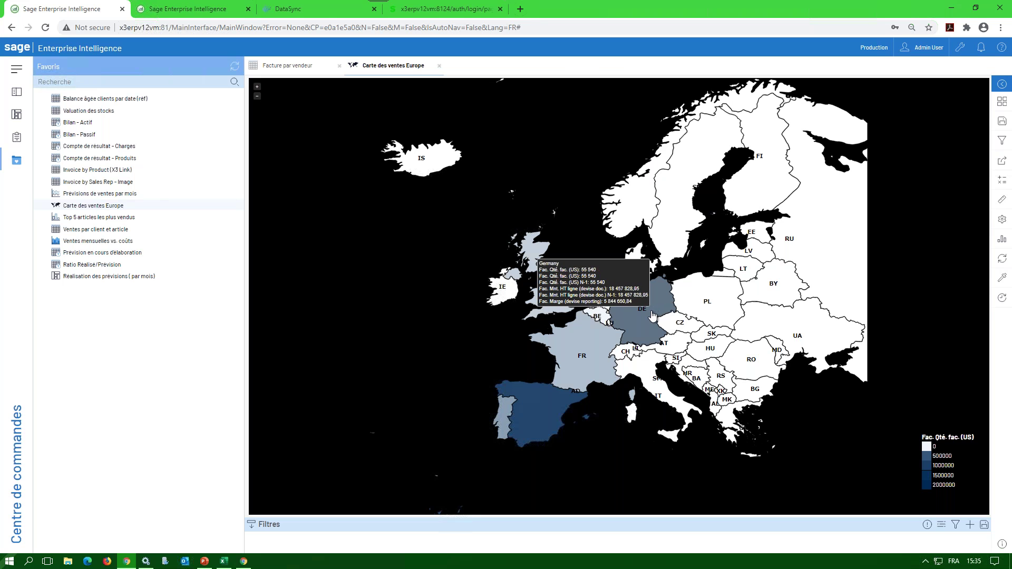
pyautogui.moveTo(539, 420)
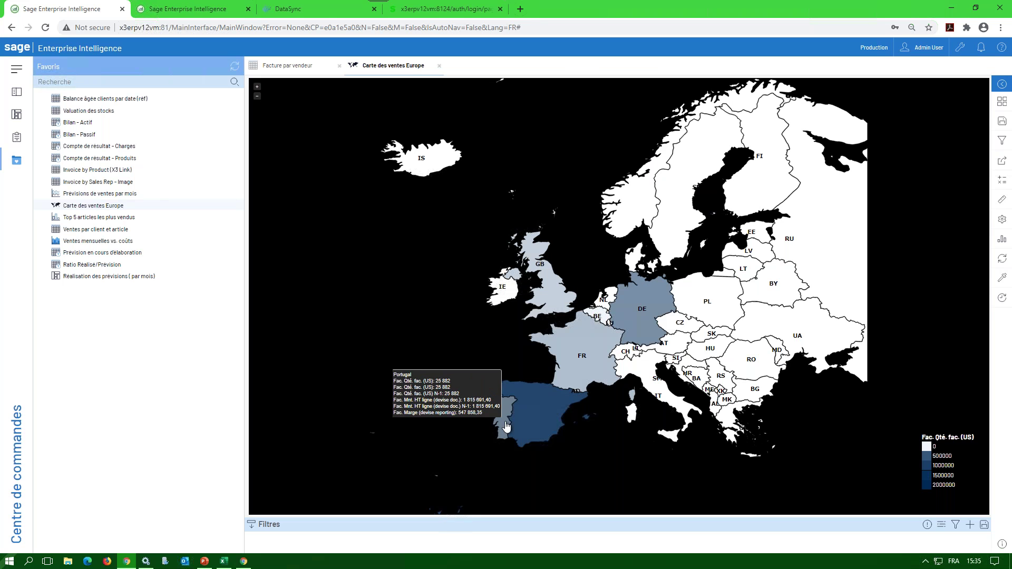
pyautogui.moveTo(579, 377)
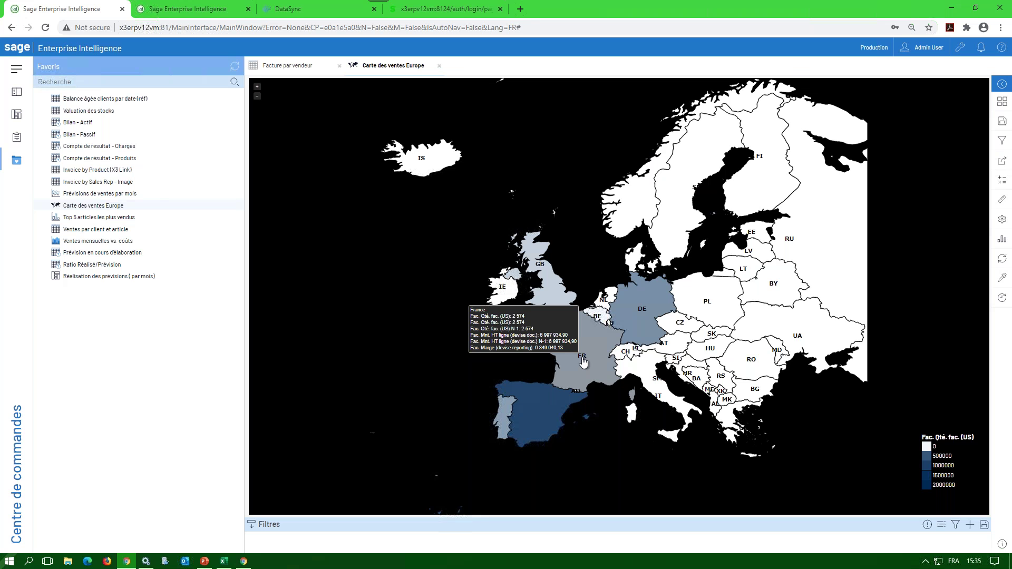
# Drill from France on the Europe map to the Carte des ventes France view through the Cube de ventes navigation links.
pyautogui.scroll(3, 582, 360)
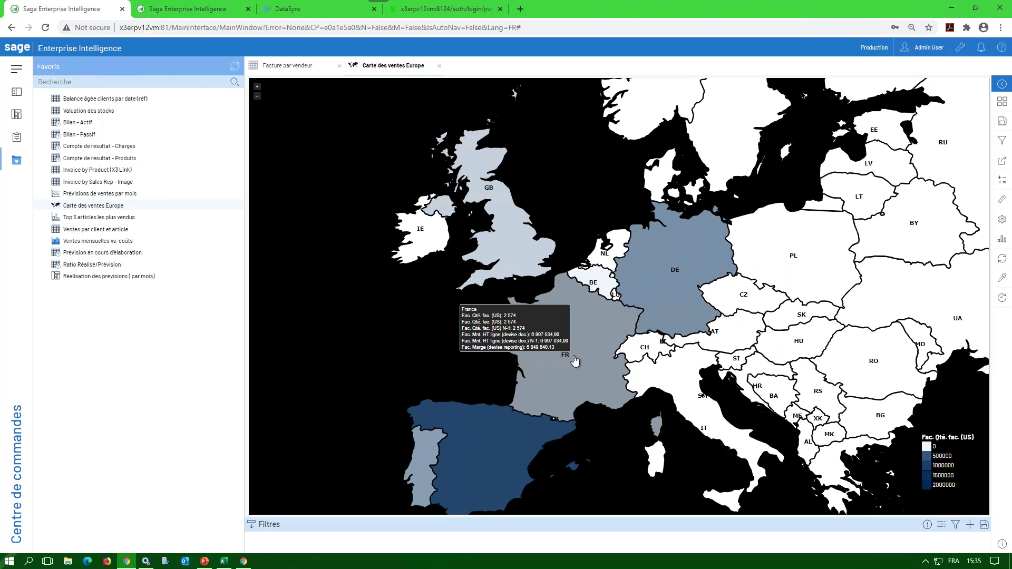
pyautogui.click(573, 360)
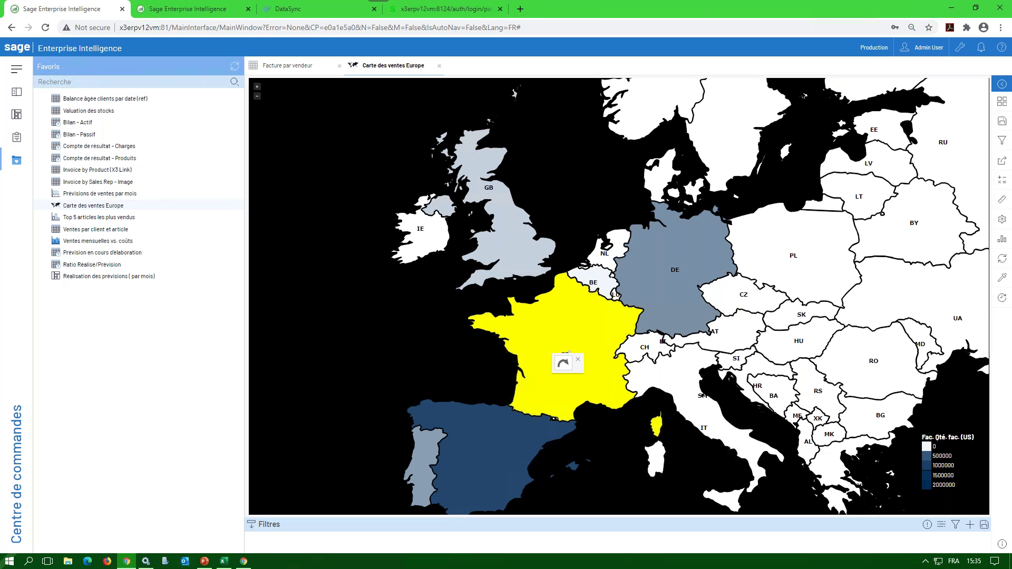
pyautogui.click(563, 366)
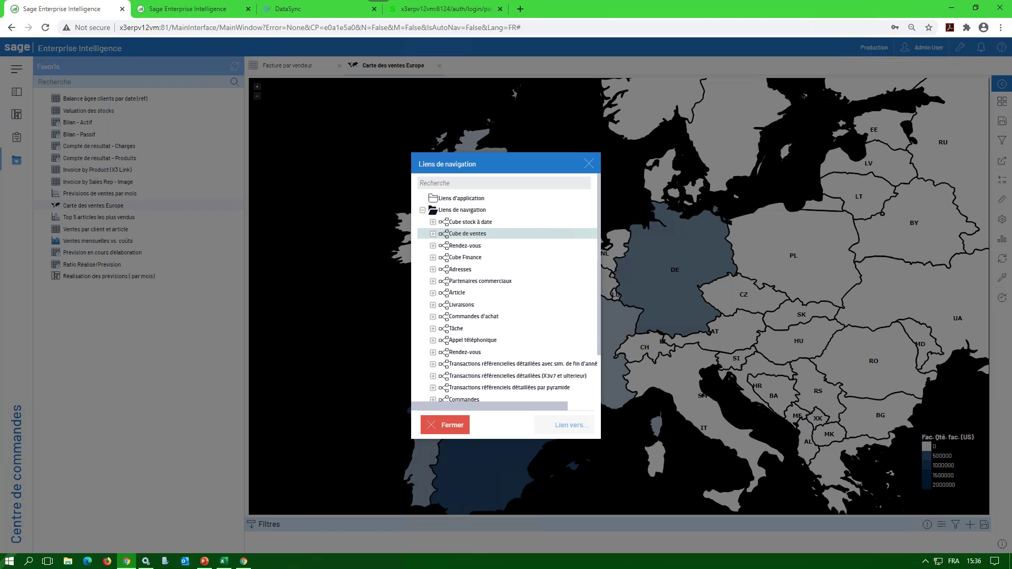
pyautogui.click(432, 236)
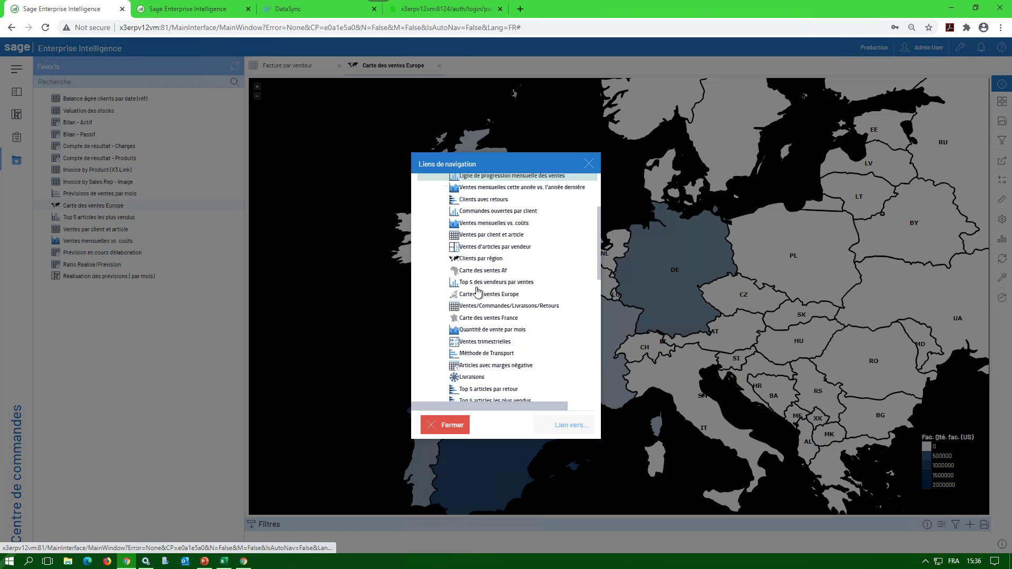
pyautogui.scroll(-2, 474, 289)
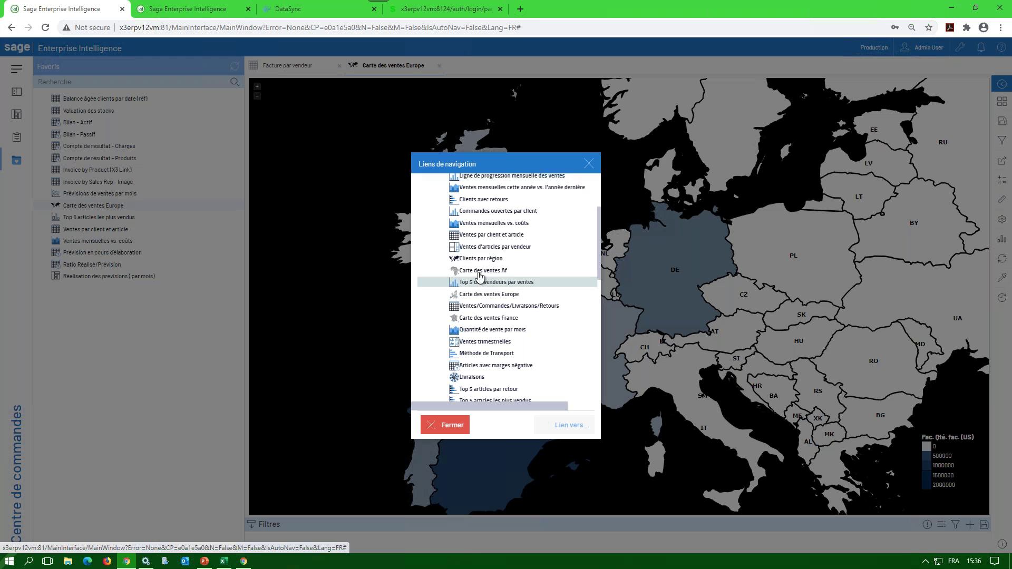
pyautogui.click(501, 317)
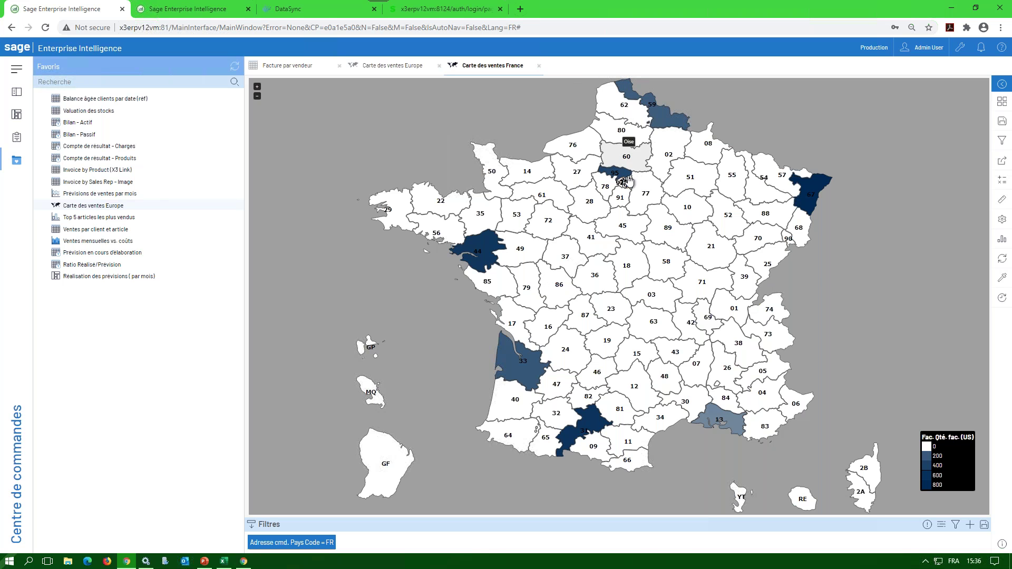
# Drill from the Val-d'Oise department to the Ventes par client et article view through the Cube de ventes navigation links.
pyautogui.moveTo(618, 175)
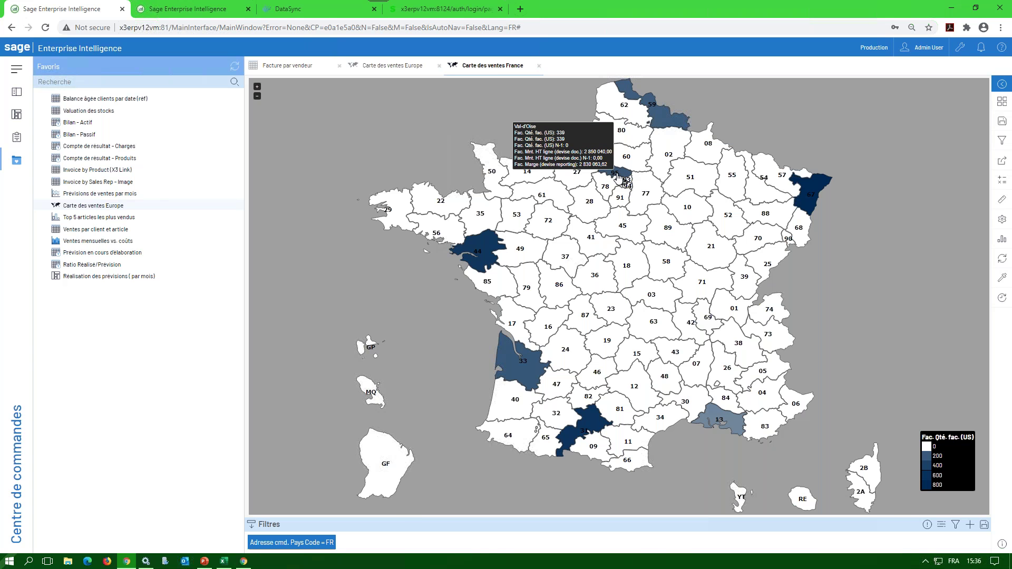
pyautogui.click(618, 175)
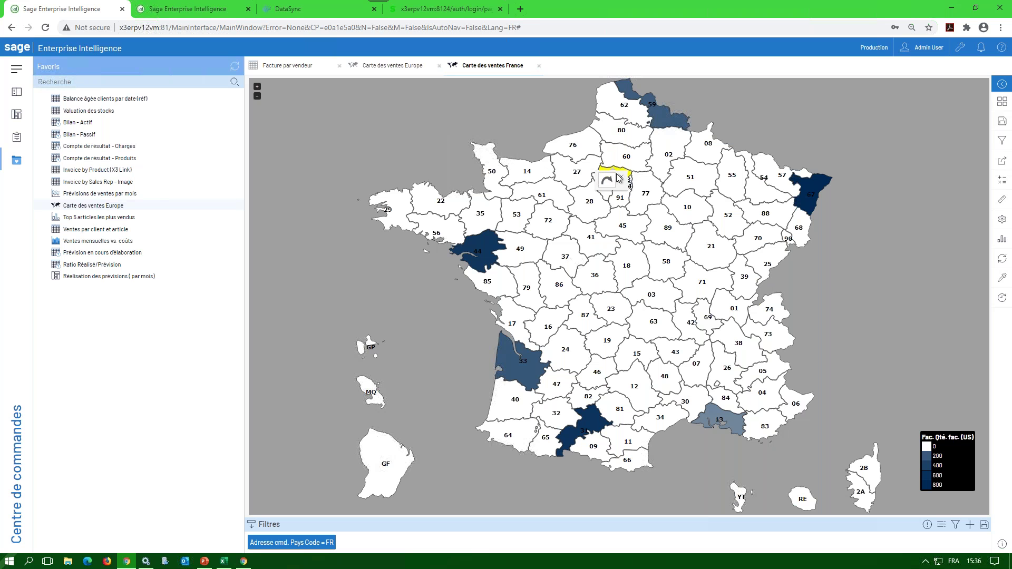
pyautogui.click(608, 182)
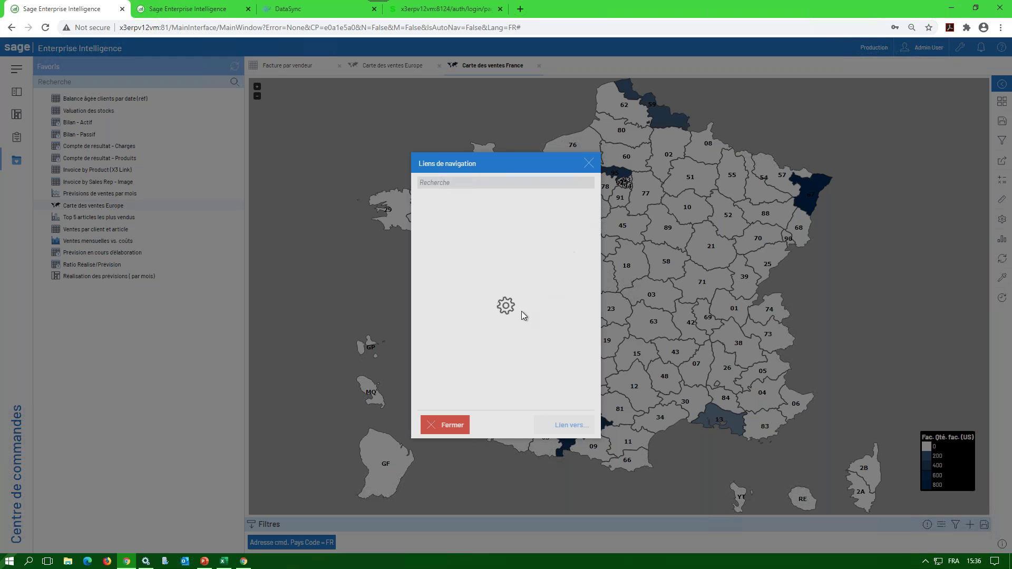
pyautogui.click(432, 222)
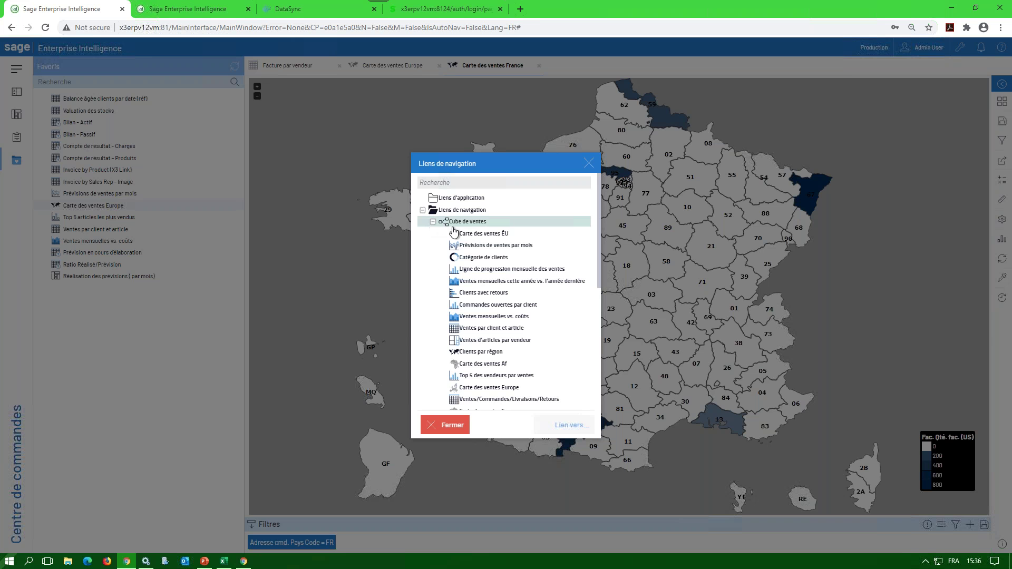
pyautogui.doubleClick(491, 328)
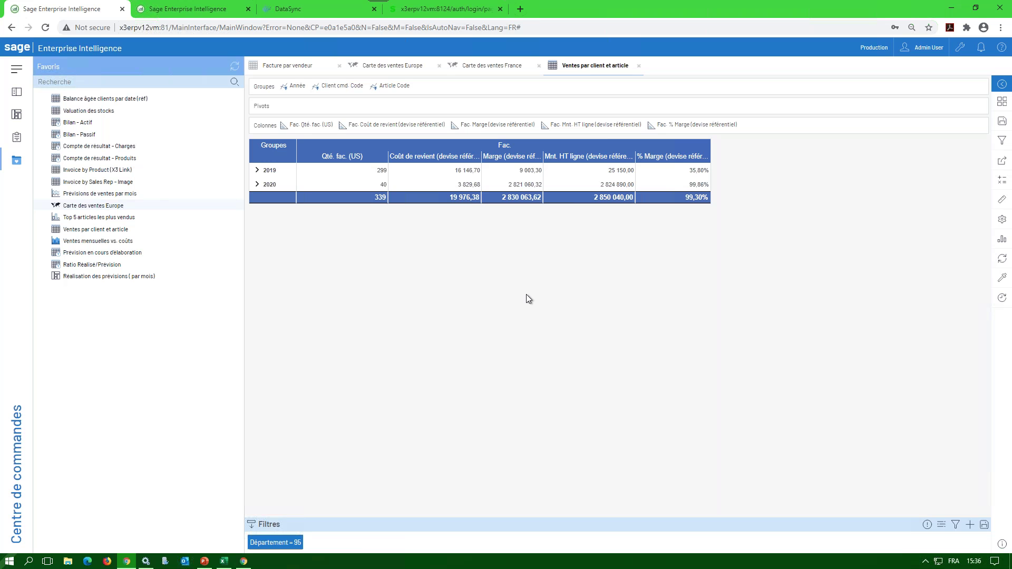
# Check the department filter on the worksheet and compare with Val-d'Oise's figures on the Carte des ventes France view.
pyautogui.click(294, 545)
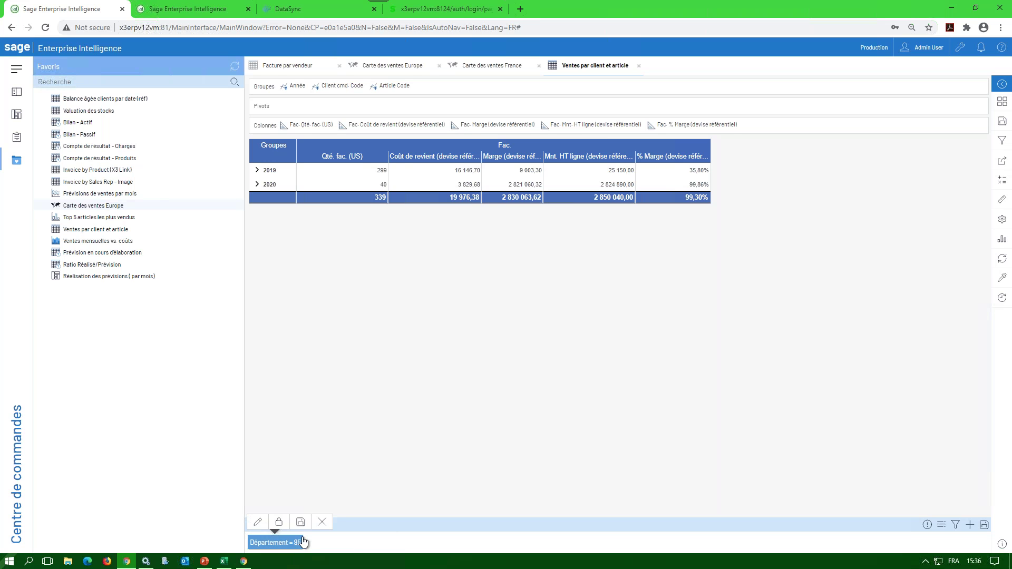
pyautogui.click(484, 65)
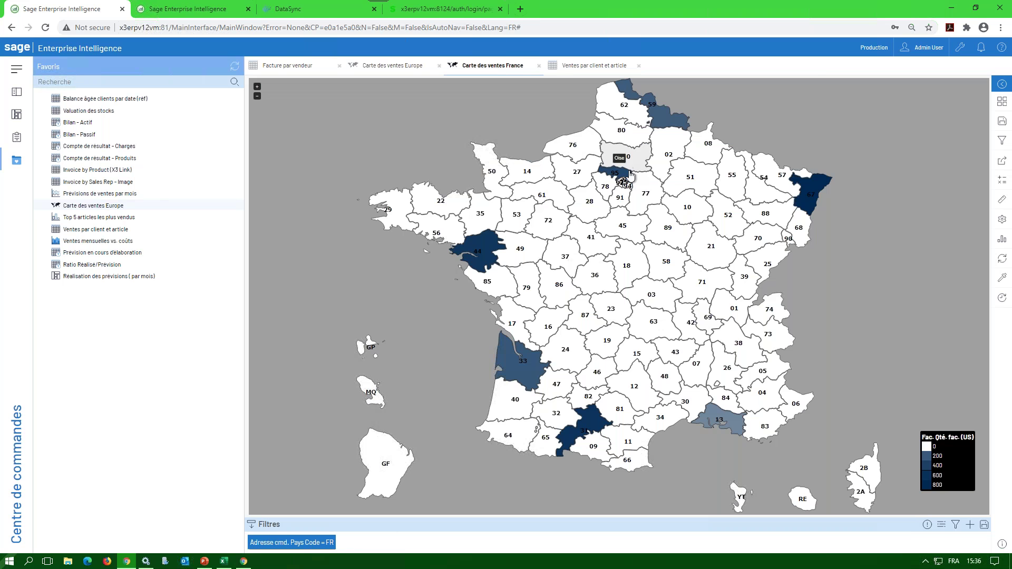
pyautogui.moveTo(626, 176)
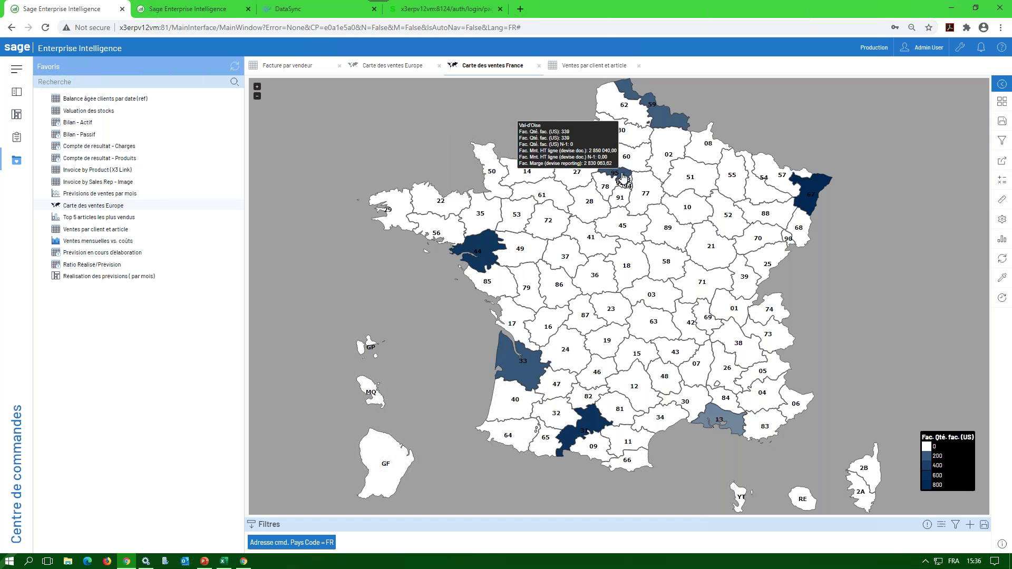
# Return to the Ventes par client et article worksheet and expand the years 2020 and 2019 to customer level.
pyautogui.click(594, 65)
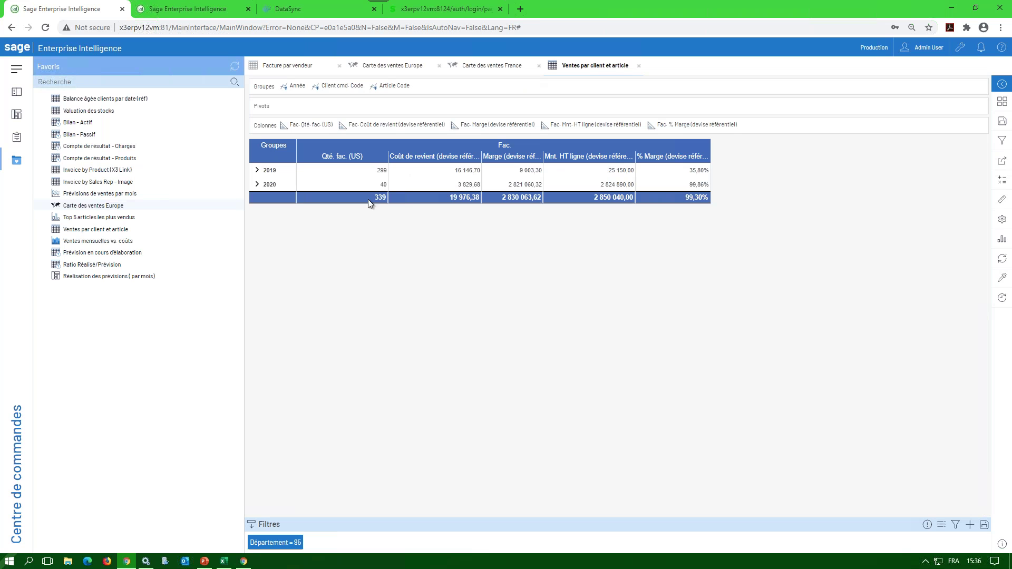
pyautogui.click(256, 184)
pyautogui.click(257, 171)
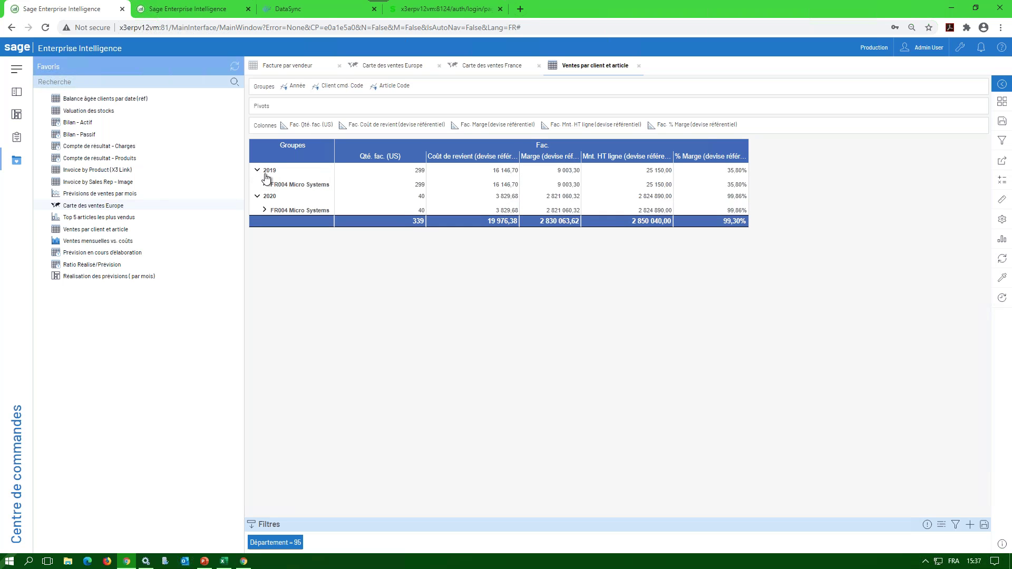
# Add the Facture Numéro dimension as the first column of the Ventes par client et article worksheet.
pyautogui.click(265, 185)
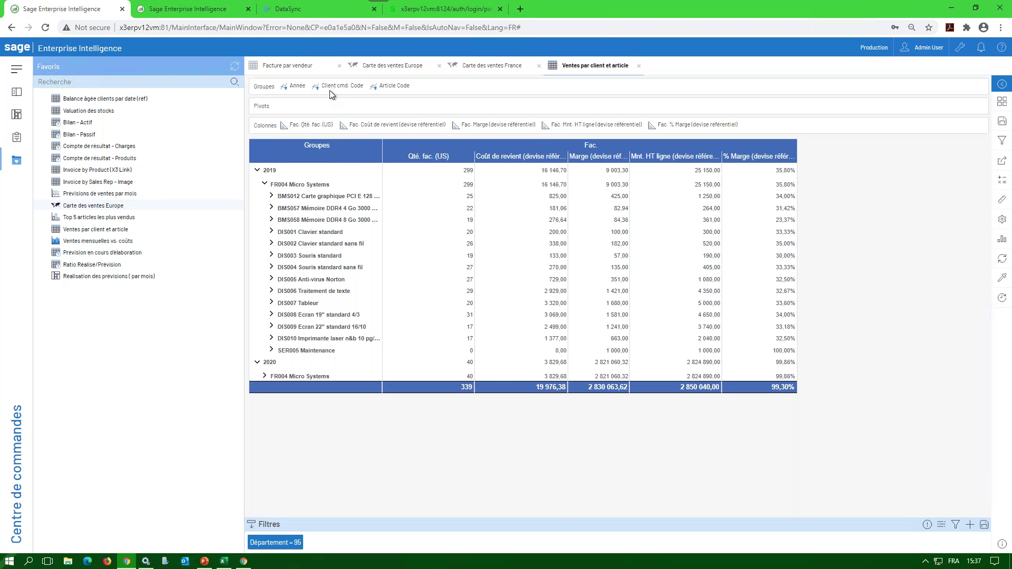
pyautogui.click(1002, 200)
pyautogui.click(878, 109)
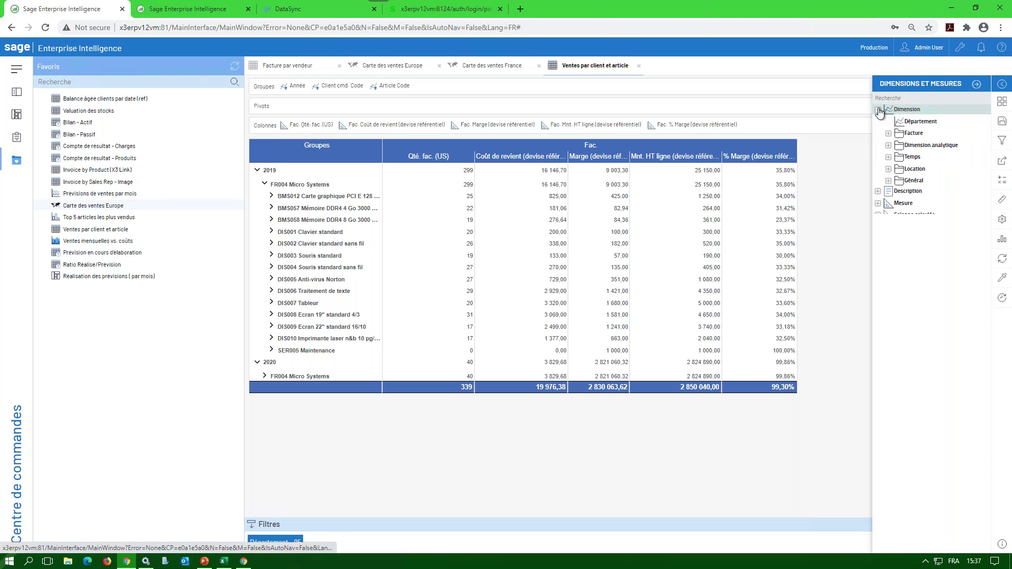
pyautogui.click(888, 133)
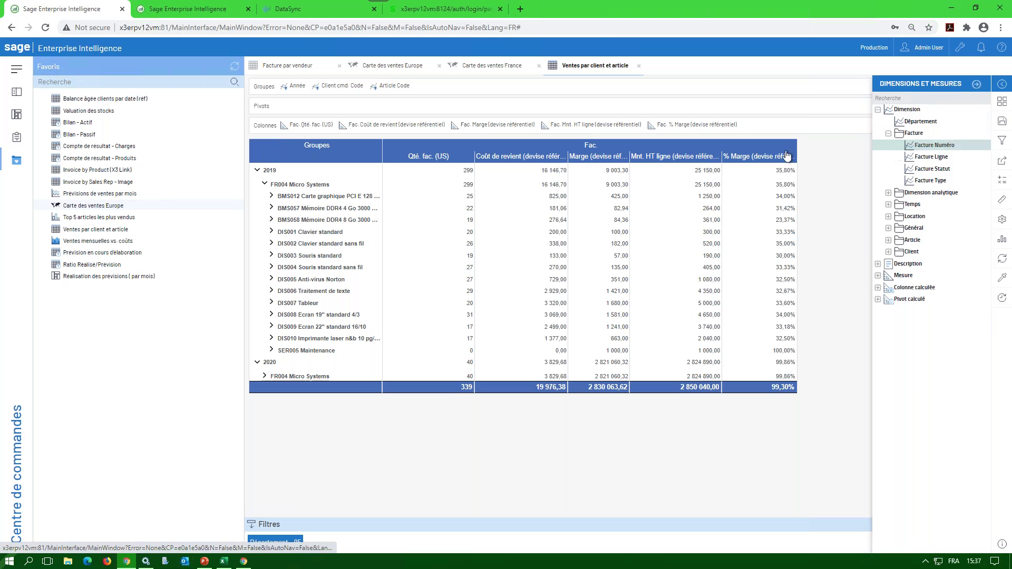
pyautogui.moveTo(787, 155); pyautogui.dragTo(287, 125)
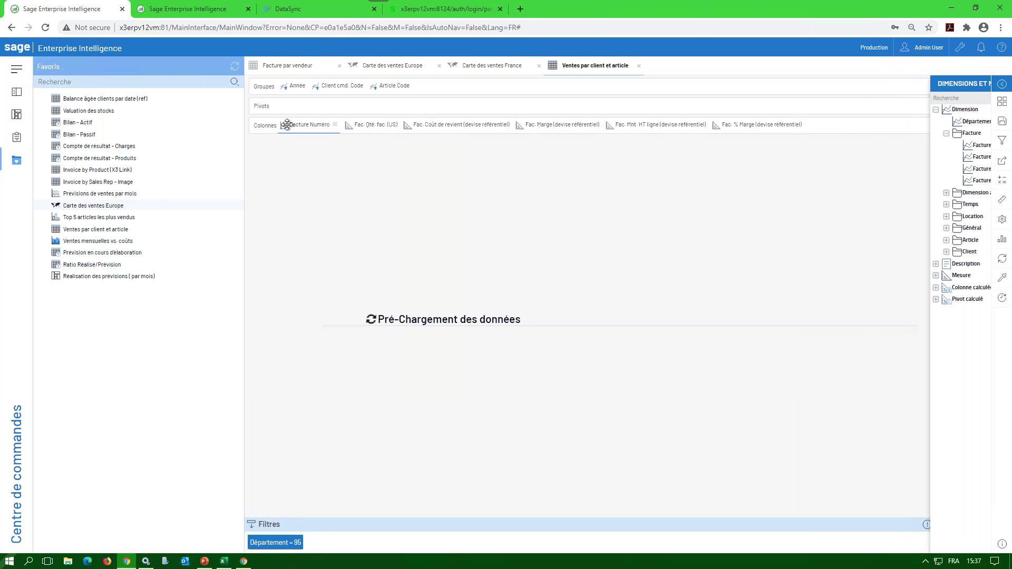
# Expand 2019, customer FR004 Micro Systems and article BMS012 to invoice level, and widen the Facture Numéro column.
pyautogui.click(258, 171)
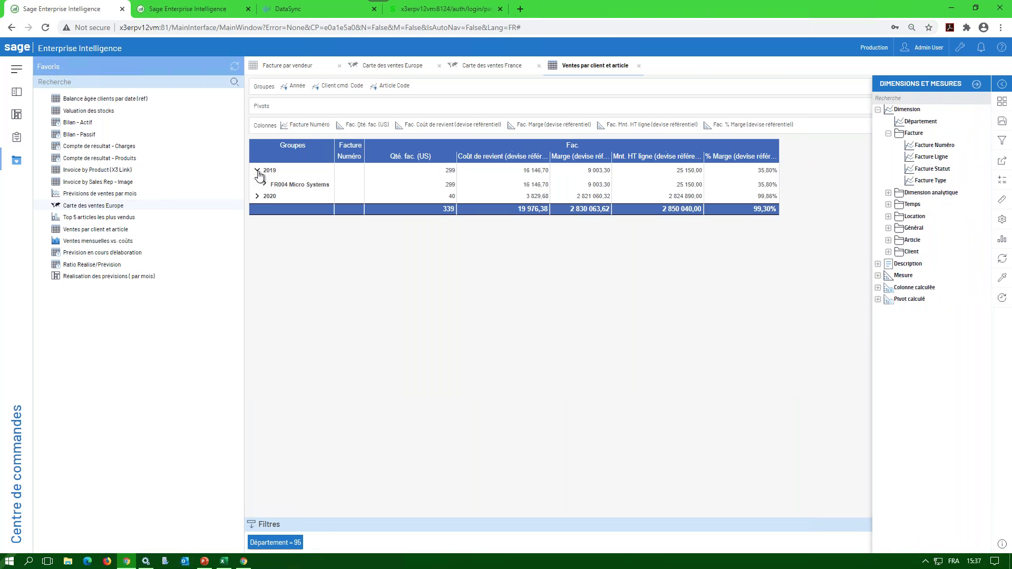
pyautogui.click(264, 184)
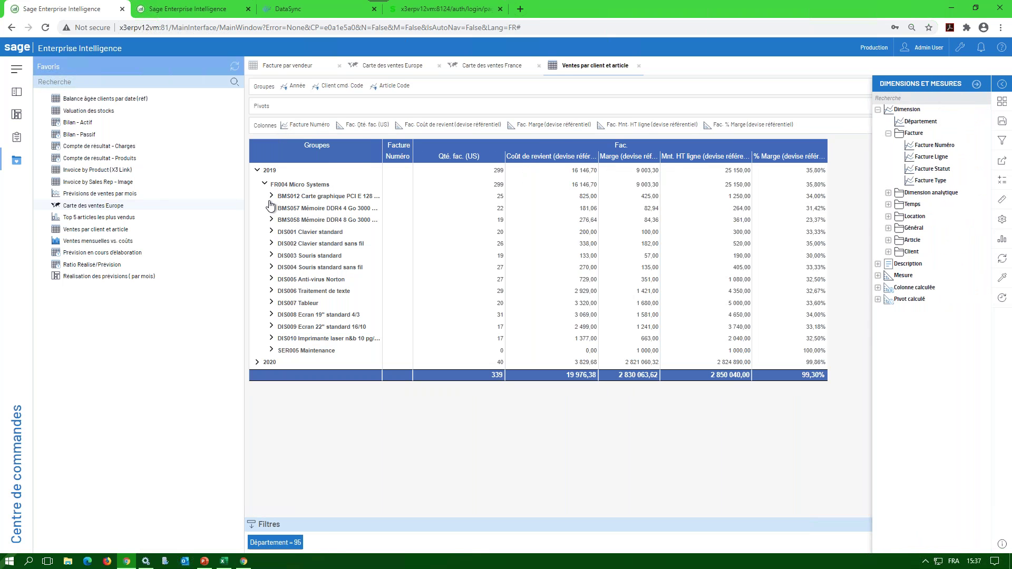
pyautogui.click(271, 196)
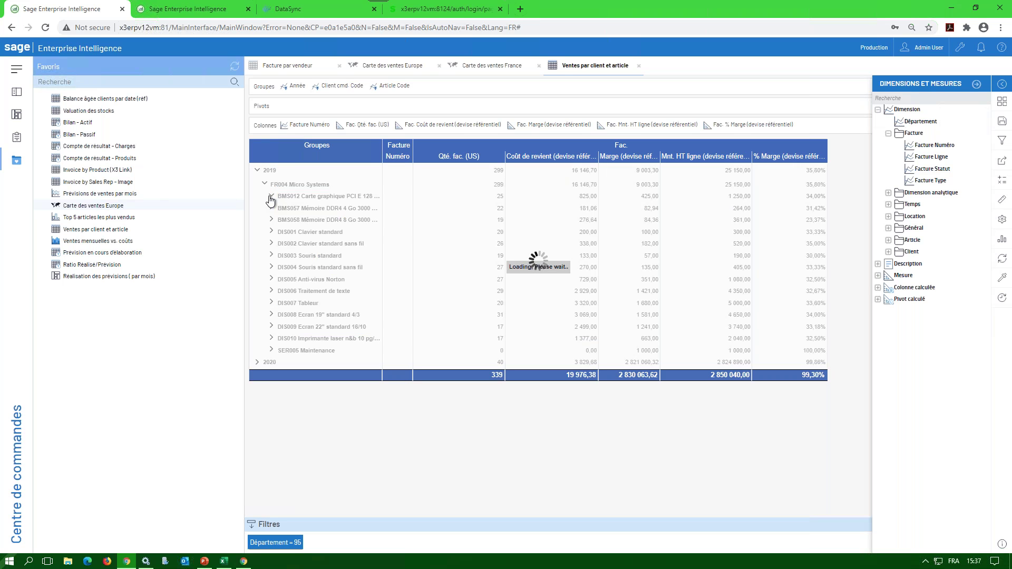
pyautogui.moveTo(415, 157); pyautogui.dragTo(504, 157)
# Try to open the second invoice listed under BMS012 through the X3 Facture de vente application link.
pyautogui.click(423, 219)
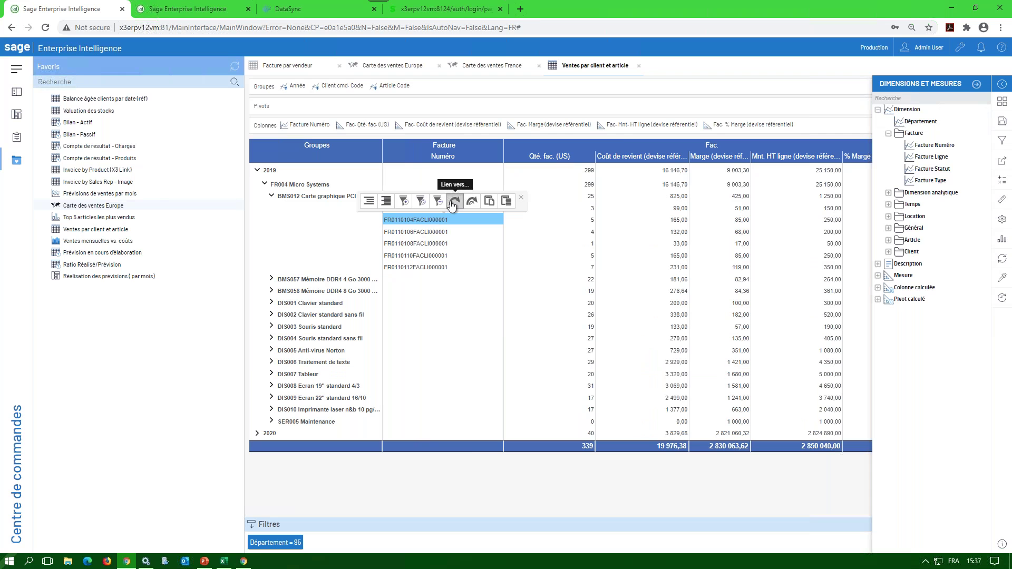
pyautogui.click(453, 201)
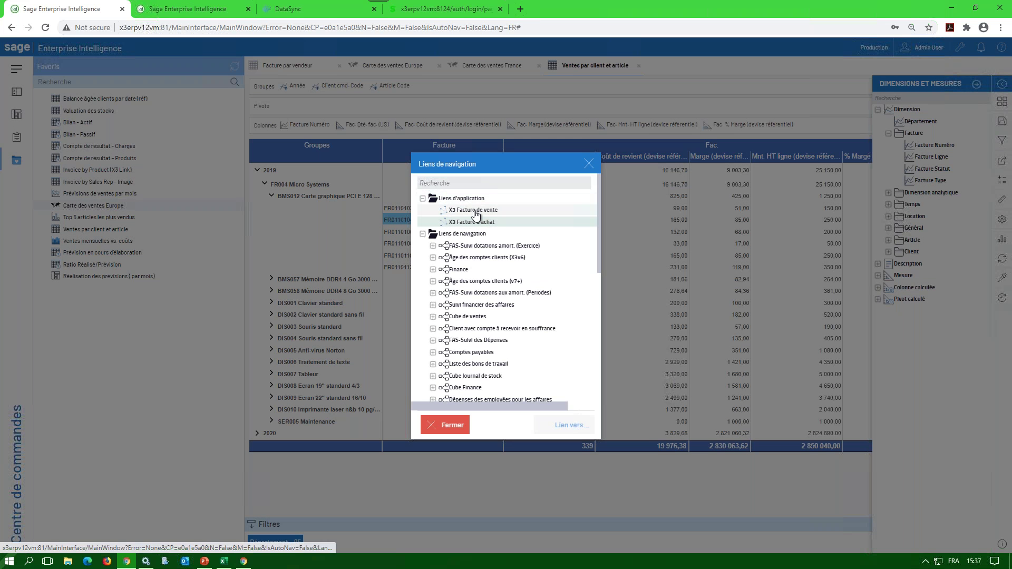
pyautogui.doubleClick(476, 214)
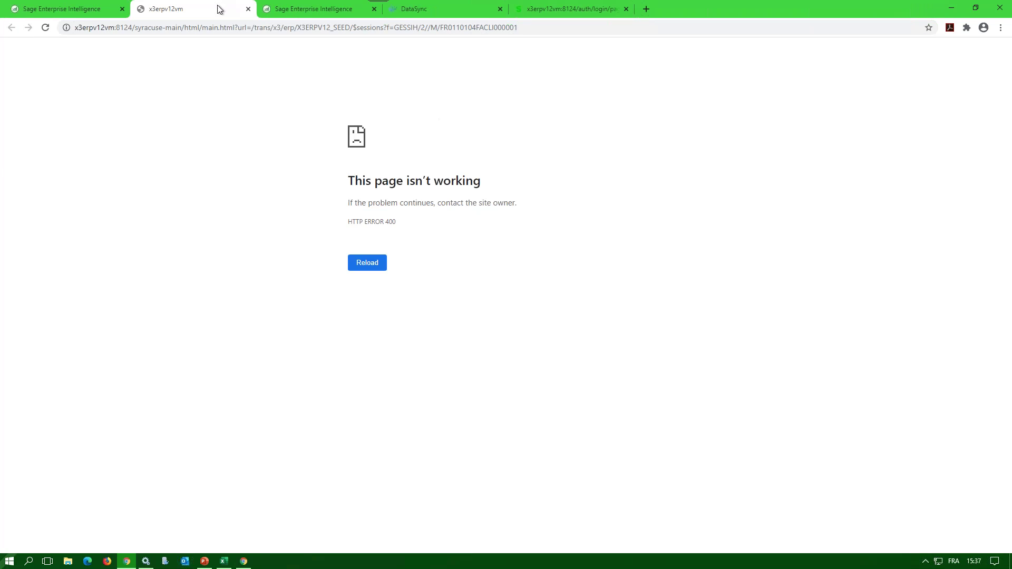
pyautogui.click(248, 9)
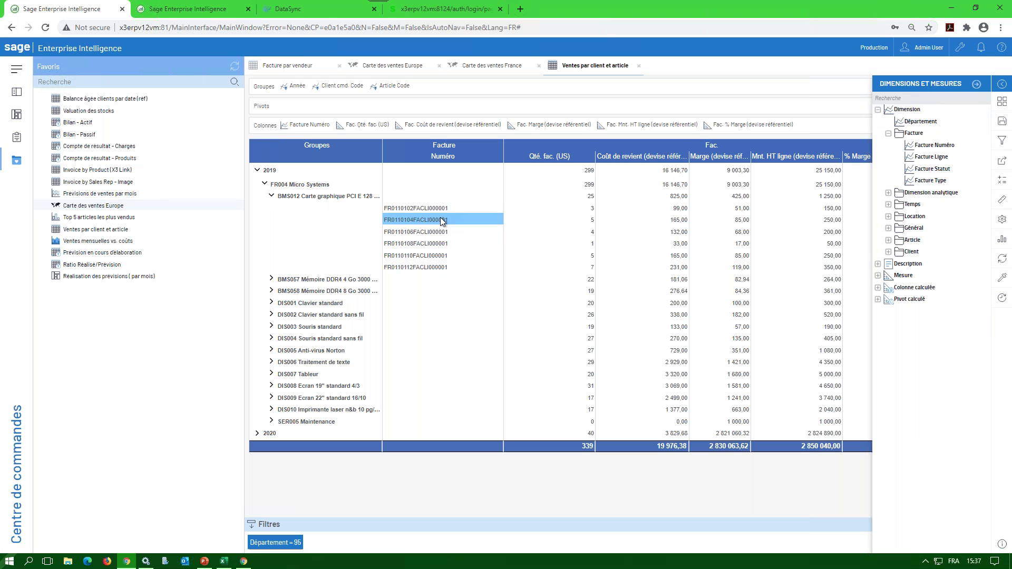
# Hide the list of dimensions and measures and close all the open worksheet and map views.
pyautogui.click(976, 85)
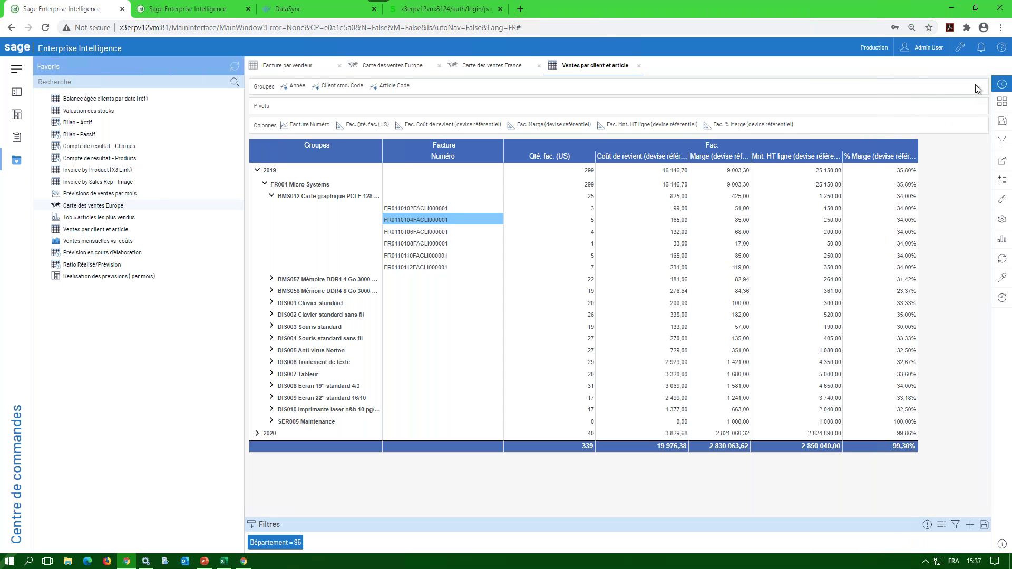
pyautogui.click(380, 68)
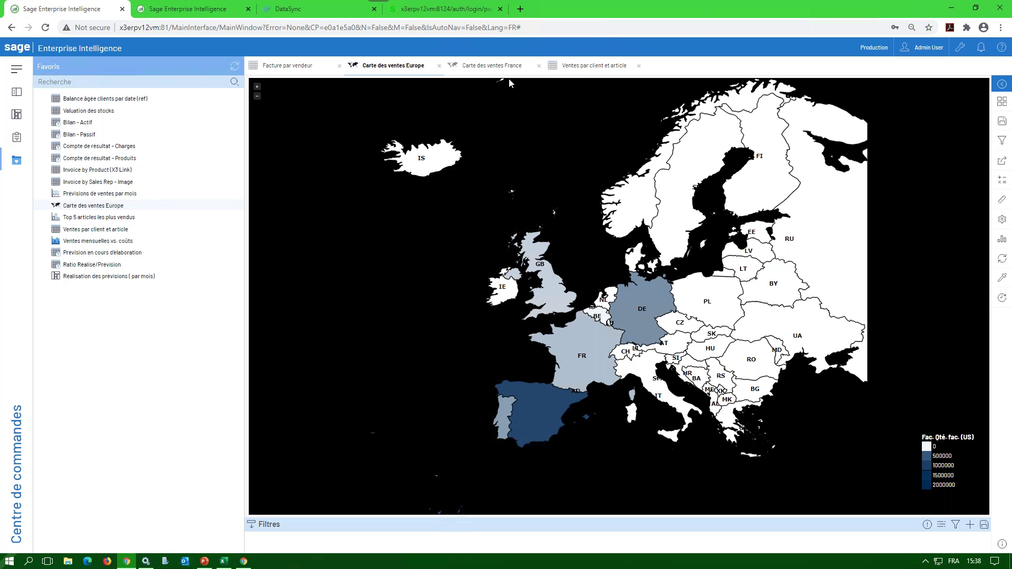
pyautogui.click(639, 65)
pyautogui.click(539, 66)
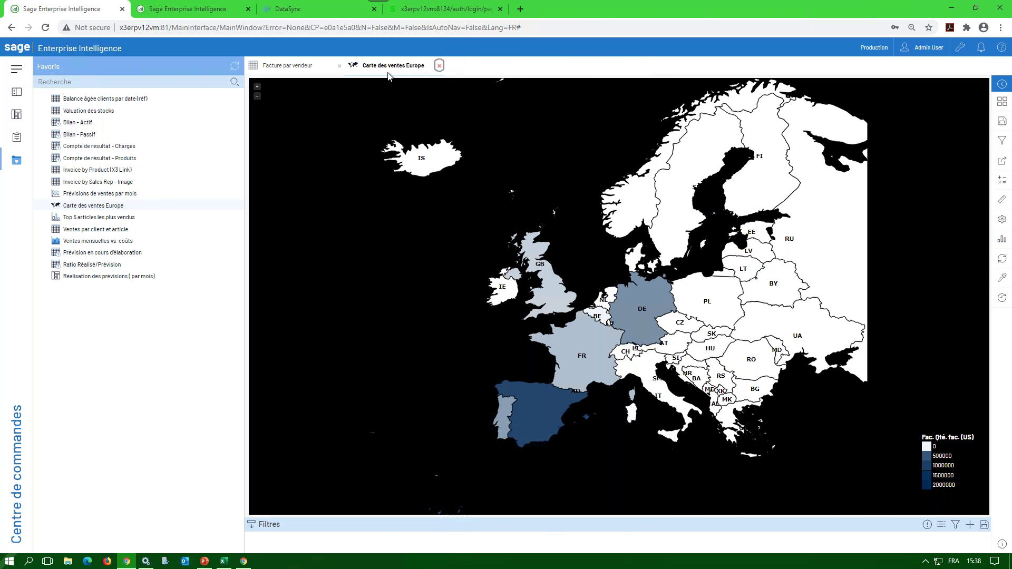
pyautogui.click(439, 65)
pyautogui.click(340, 67)
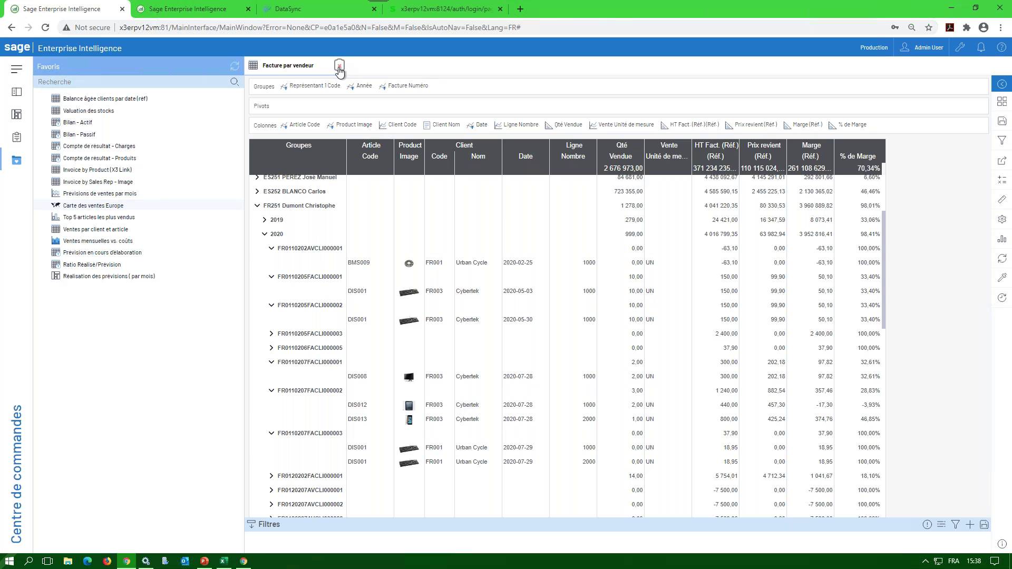
# Narrow the favourites list and open the Prévision en cours d'élaboration view without entering any selection criteria.
pyautogui.moveTo(243, 141); pyautogui.dragTo(201, 151)
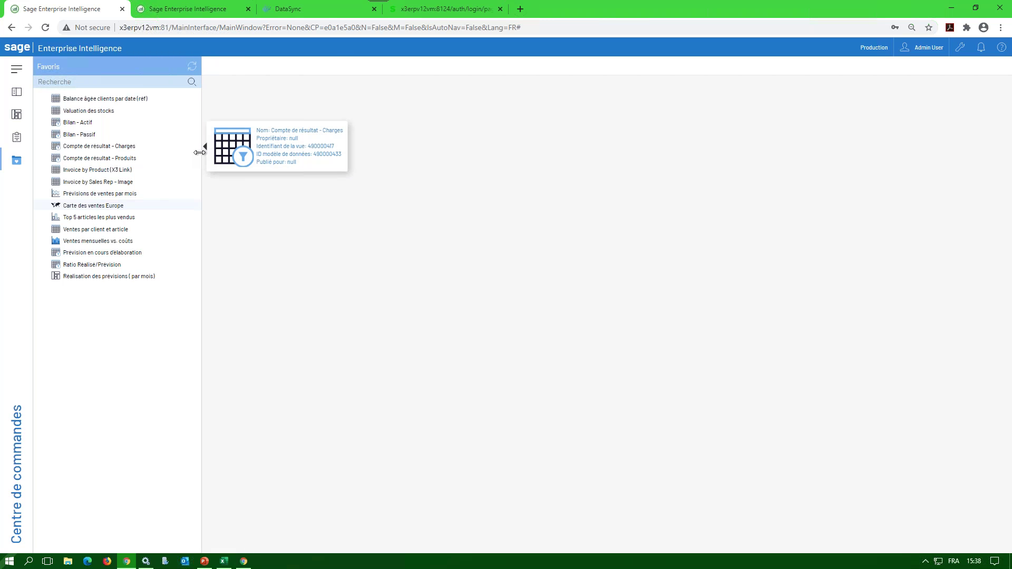
pyautogui.click(16, 93)
pyautogui.click(17, 161)
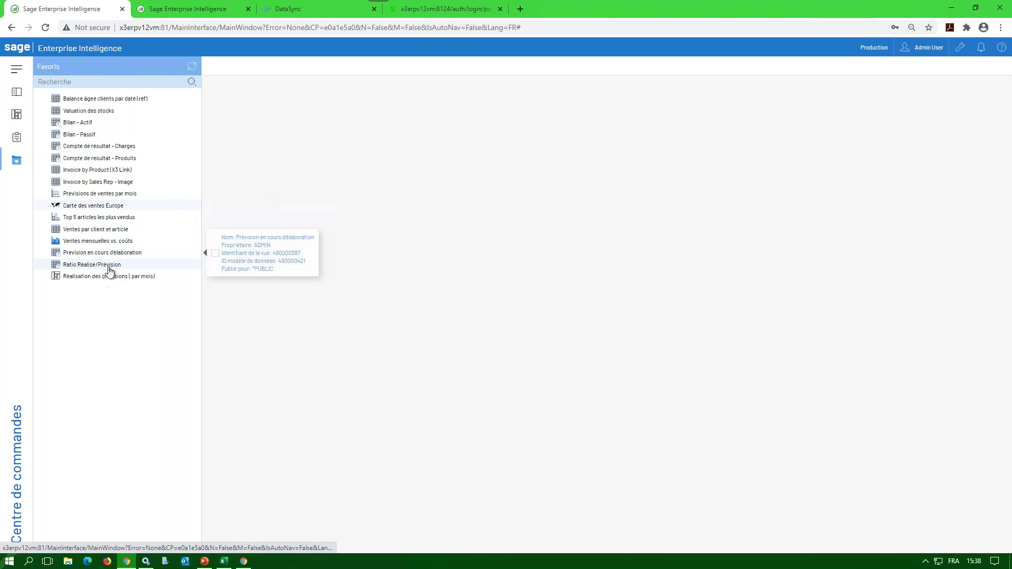
pyautogui.click(112, 254)
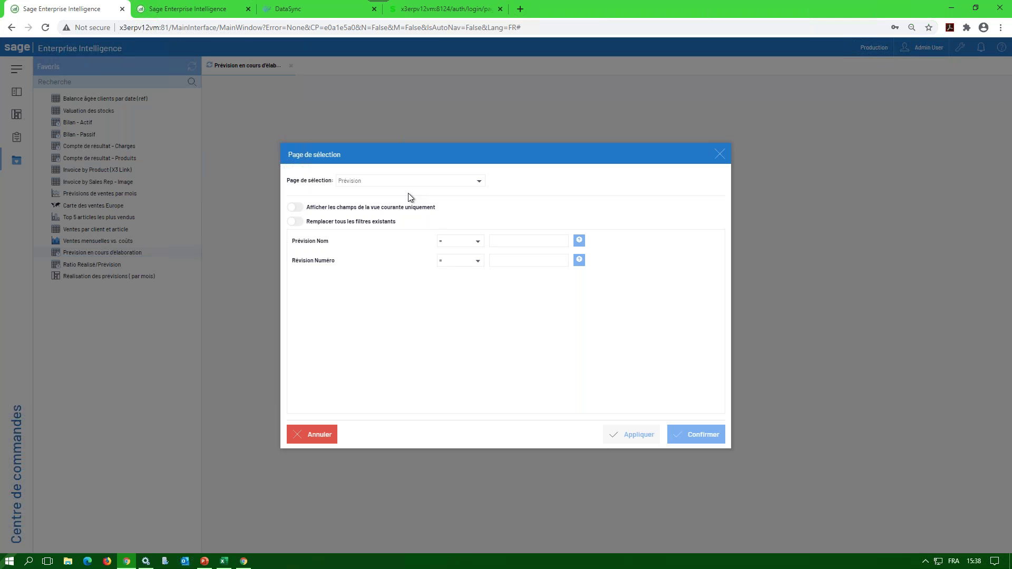
pyautogui.click(681, 440)
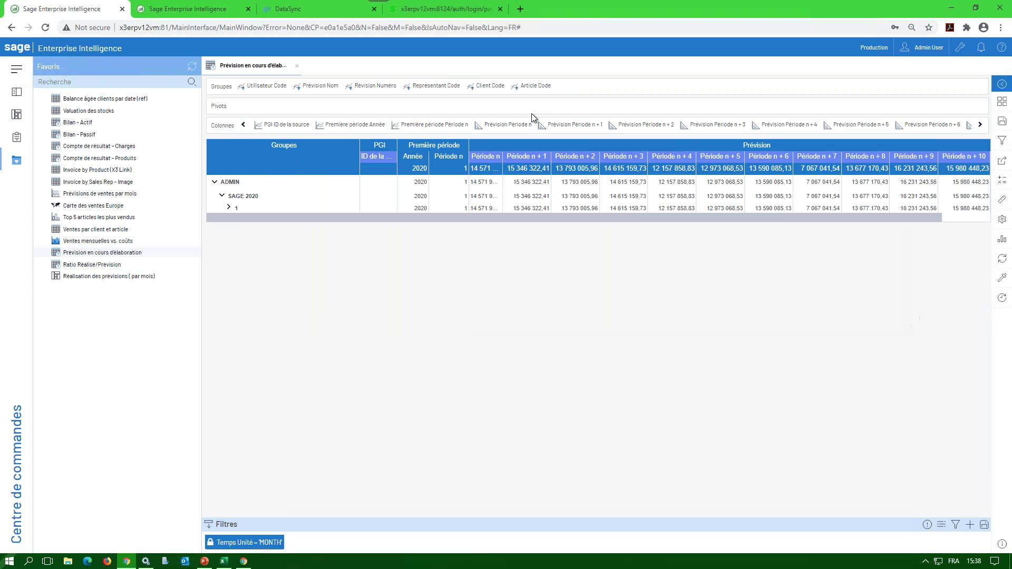
# Expand revision 1 of the SAGE 2020 forecast and set the Période n forecast of FR252 Utilisateur ERP FRA to 2050.
pyautogui.click(228, 209)
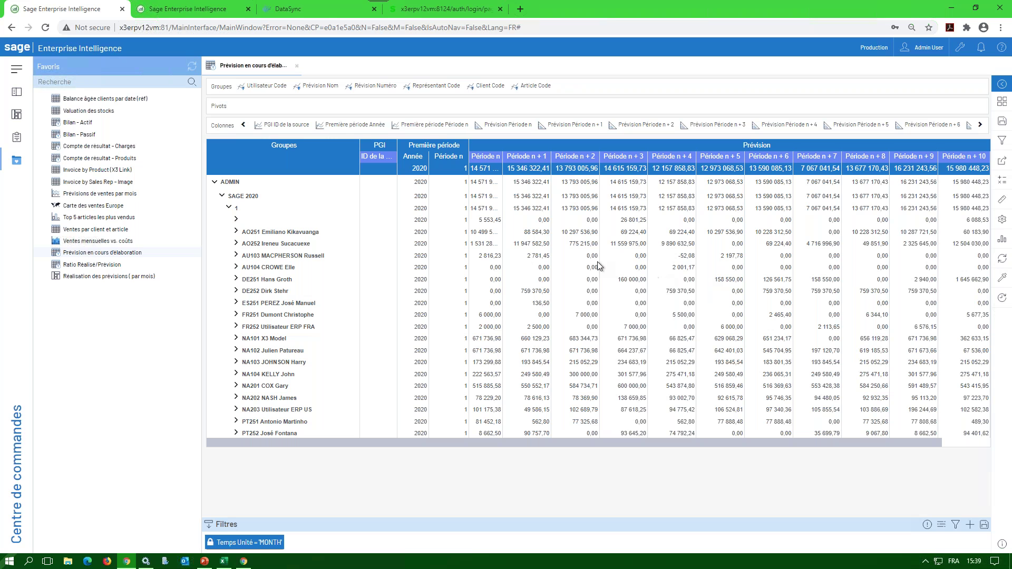
pyautogui.doubleClick(635, 279)
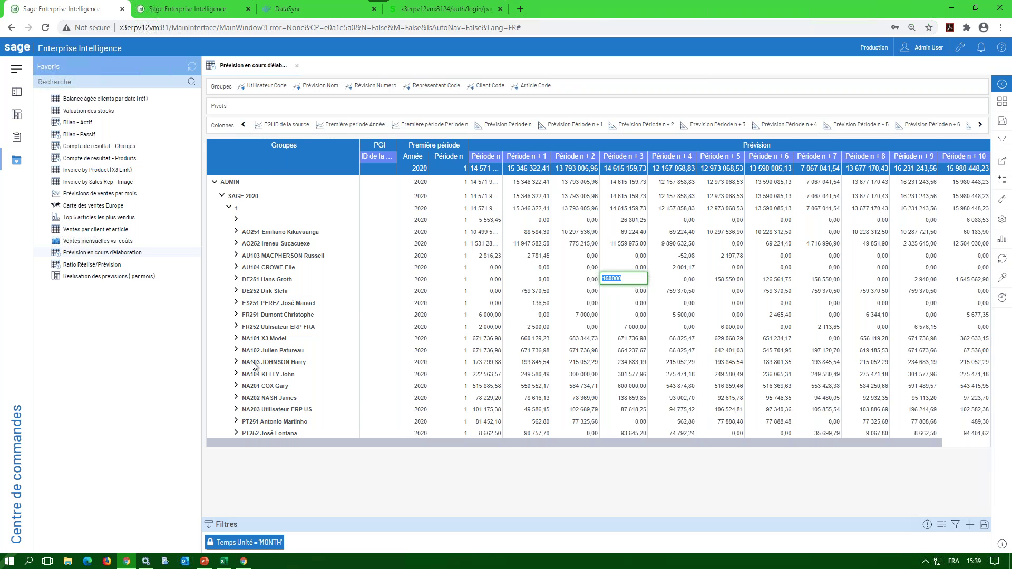
pyautogui.click(280, 329)
pyautogui.click(279, 328)
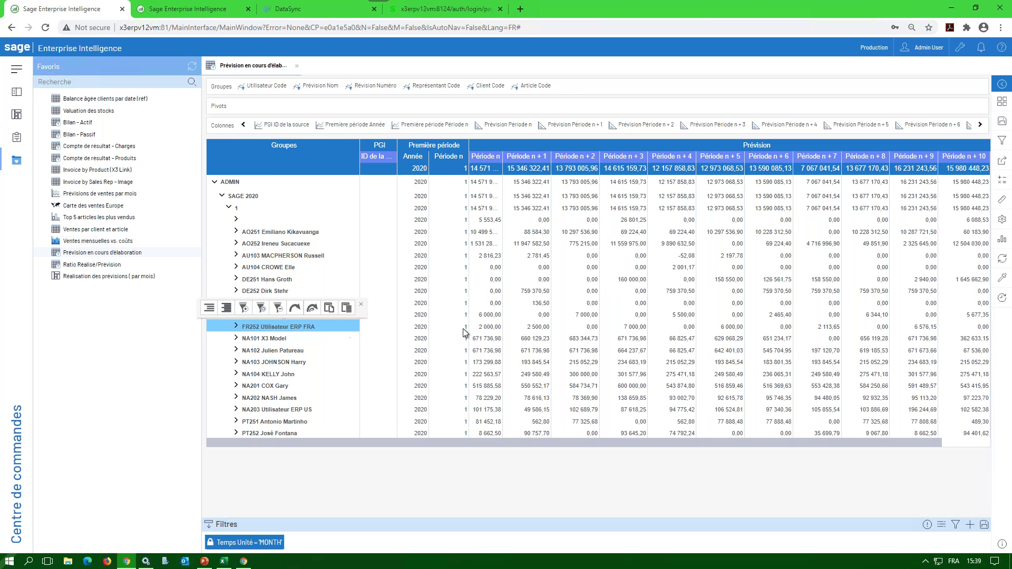
pyautogui.doubleClick(495, 328)
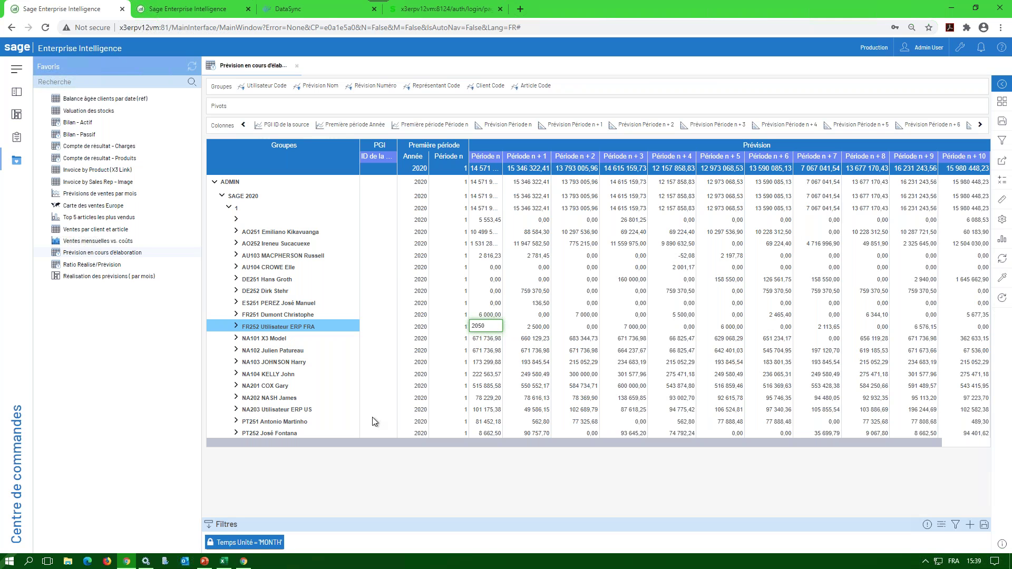
pyautogui.write('50')
pyautogui.press('Return')
# Set the FR252 Utilisateur ERP FRA forecasts to 2600 for Période n + 1, 8000 for n + 3 and 7000 for n + 5.
pyautogui.doubleClick(533, 324)
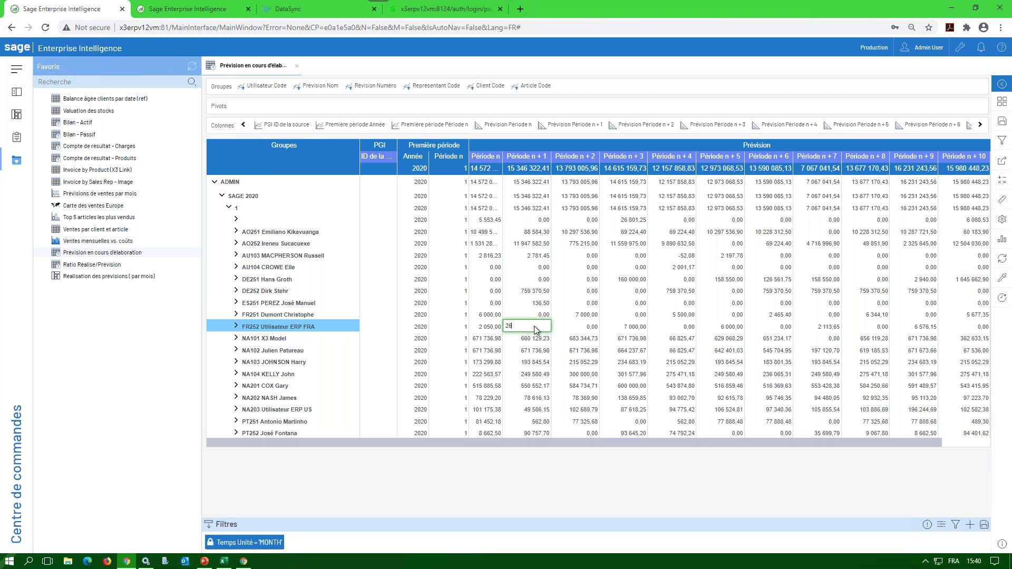
pyautogui.press('Return')
pyautogui.doubleClick(634, 327)
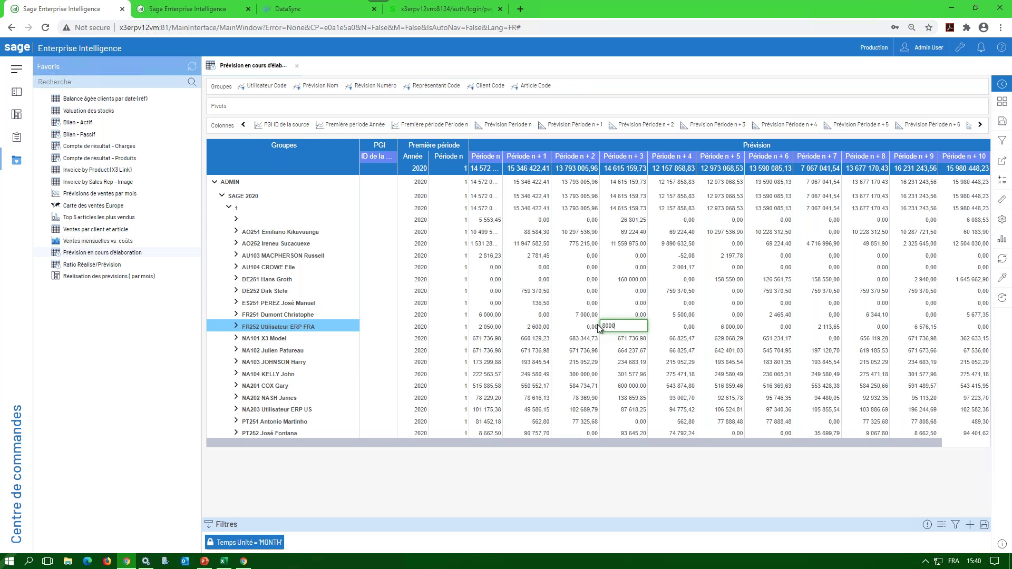
pyautogui.write('8000')
pyautogui.press('Return')
pyautogui.doubleClick(727, 327)
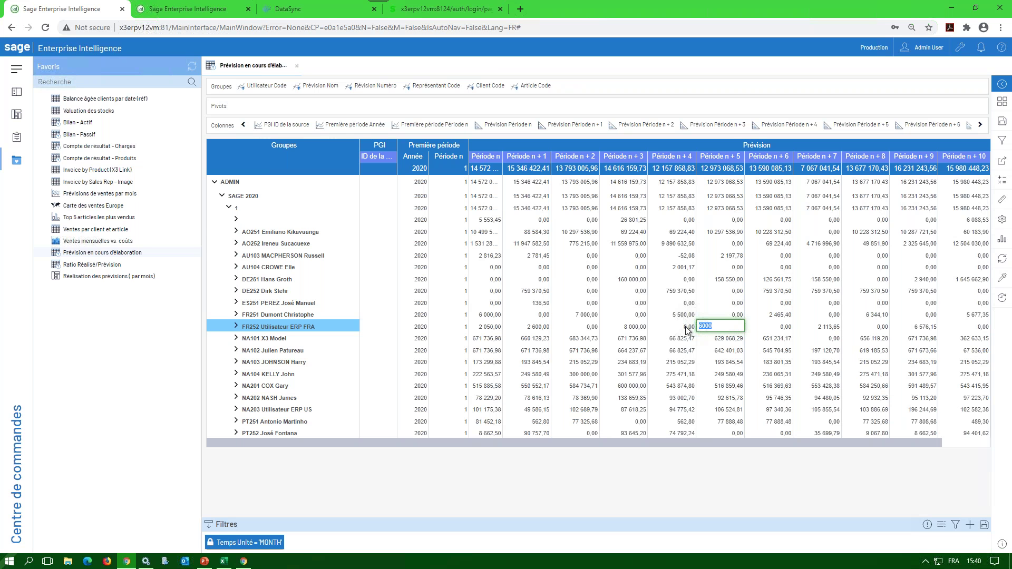
pyautogui.write('7')
# Open several period forecasts of NA101 X3 Model for editing, including Période n + 1, n + 6 and n + 8.
pyautogui.doubleClick(492, 339)
pyautogui.doubleClick(536, 337)
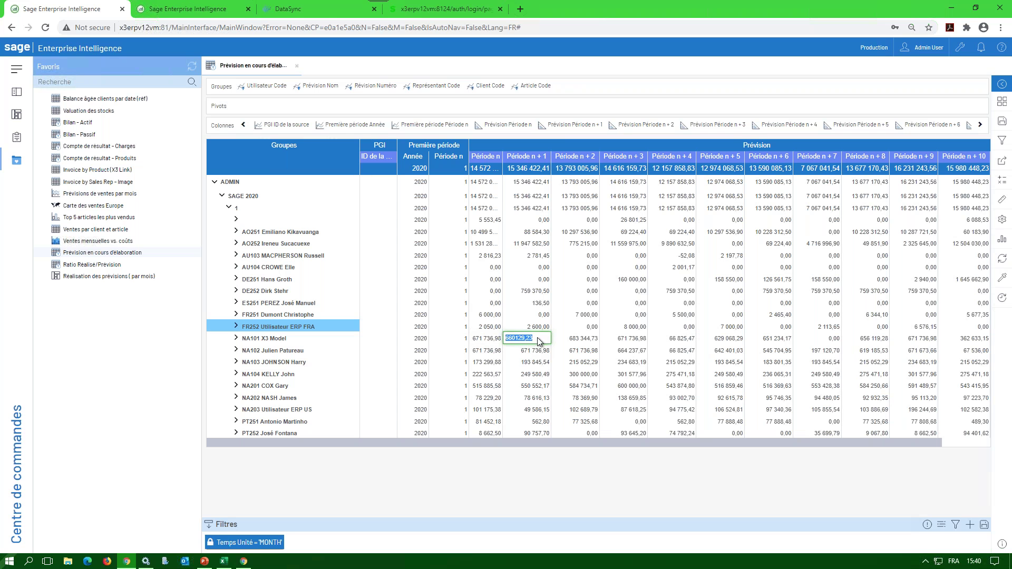
pyautogui.doubleClick(781, 338)
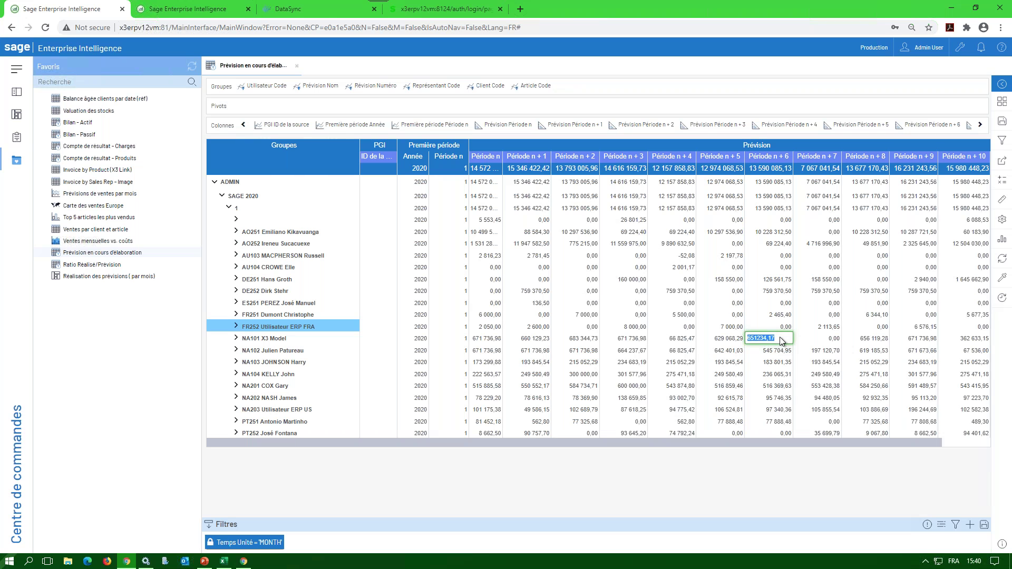
pyautogui.click(865, 337)
pyautogui.doubleClick(868, 338)
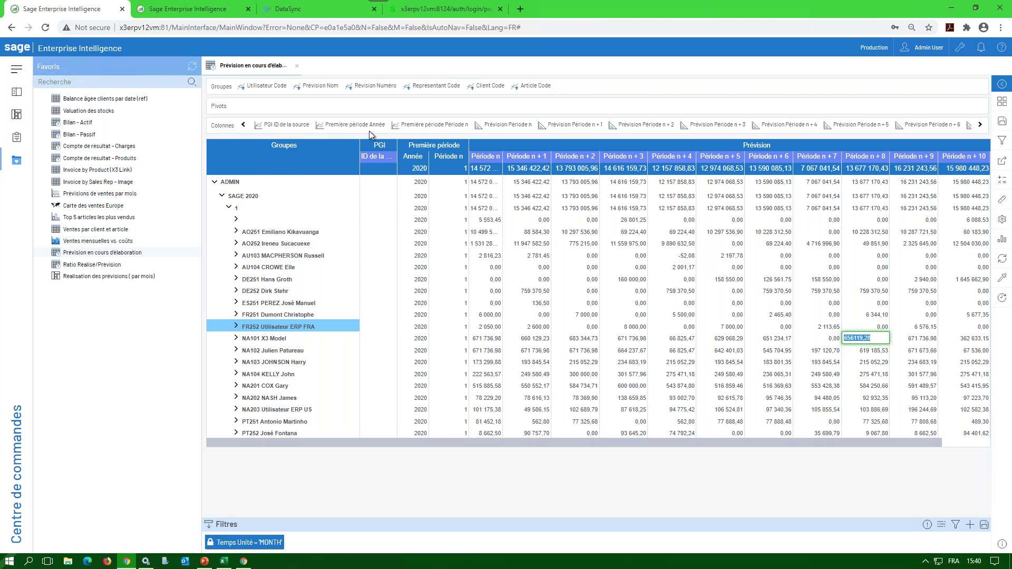
# Open the Ratio Réalisé/Prévision view with its default parameters and examine the company breakdown of period 6 for 2020.
pyautogui.click(83, 265)
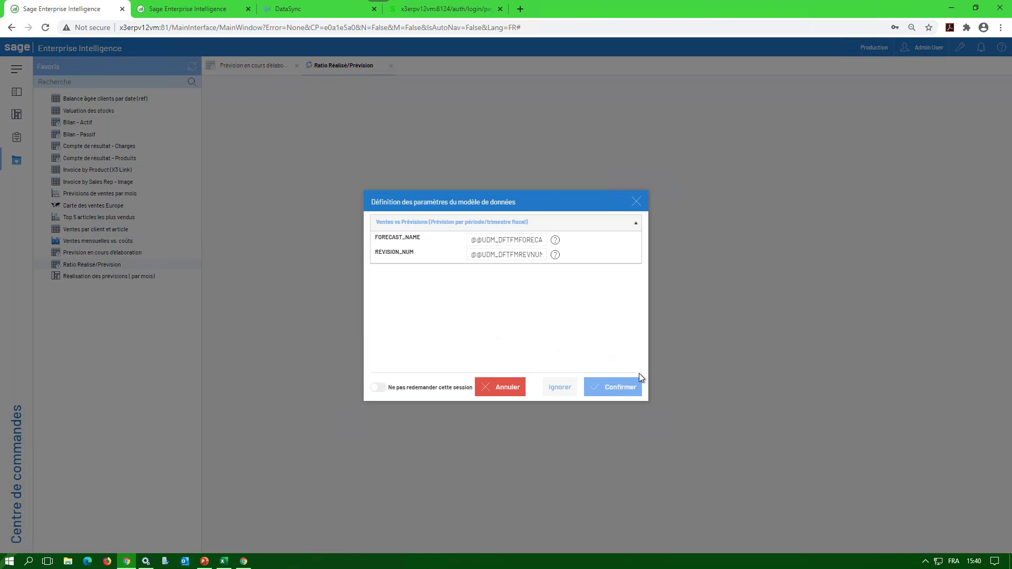
pyautogui.click(622, 387)
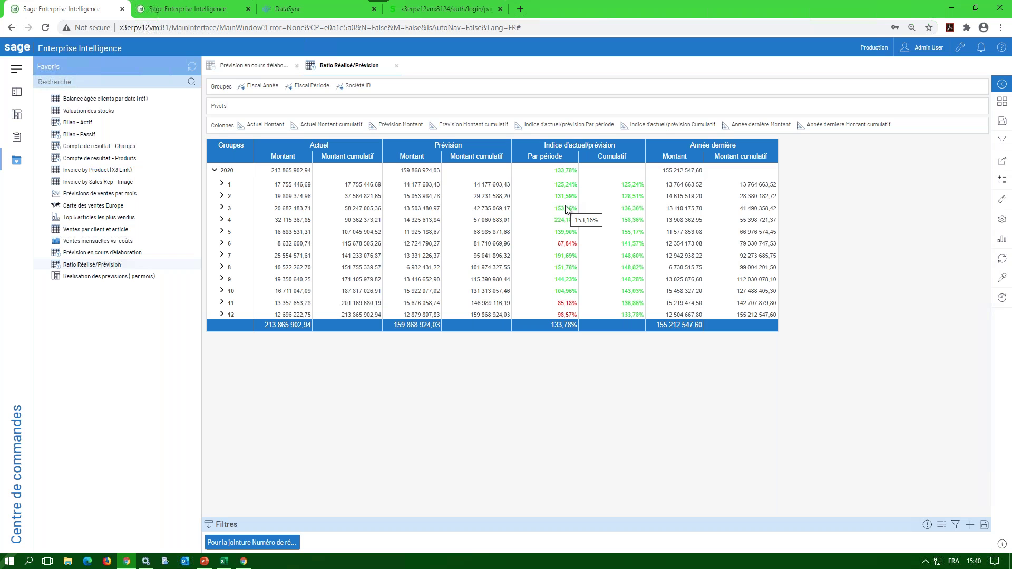
pyautogui.click(222, 244)
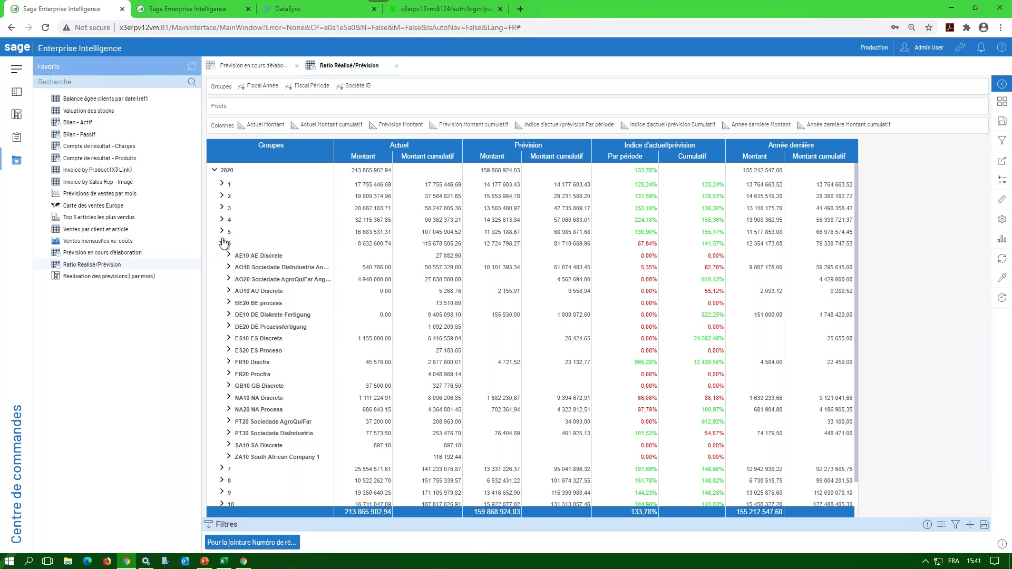
pyautogui.click(221, 244)
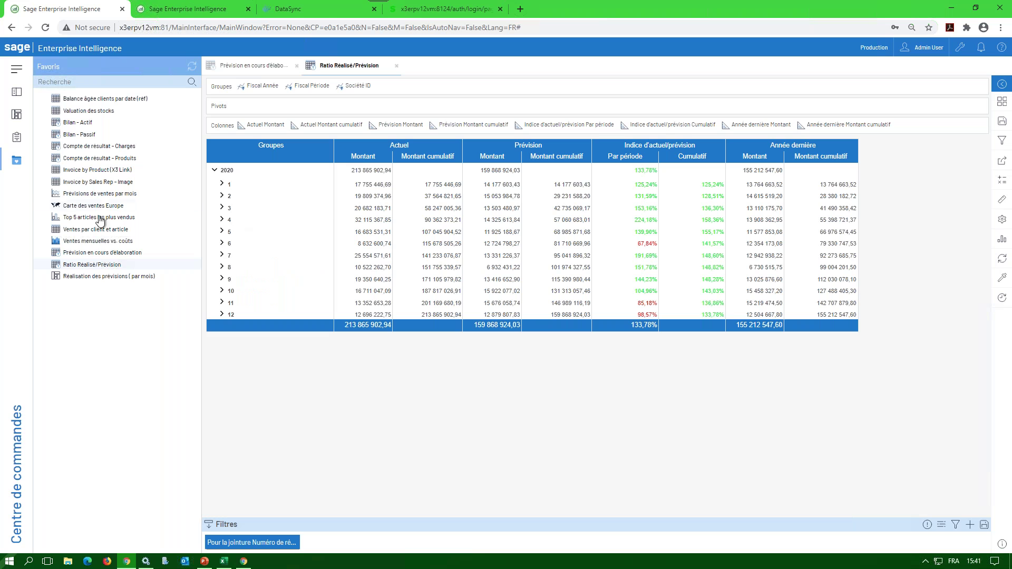
# Open the Réalisation des prévisions (par mois) dashboard from the favourites and close it again.
pyautogui.click(90, 277)
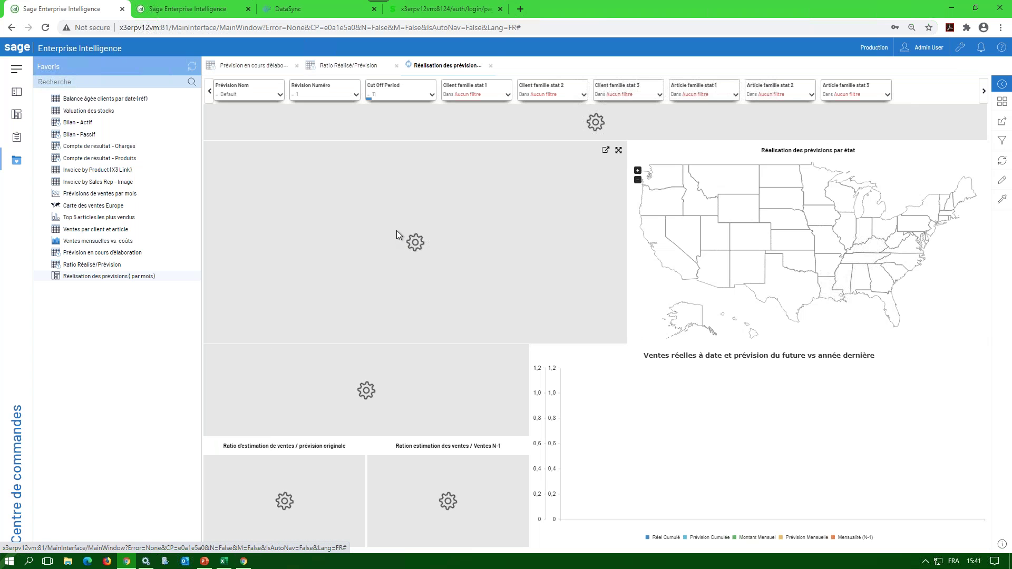
pyautogui.click(491, 65)
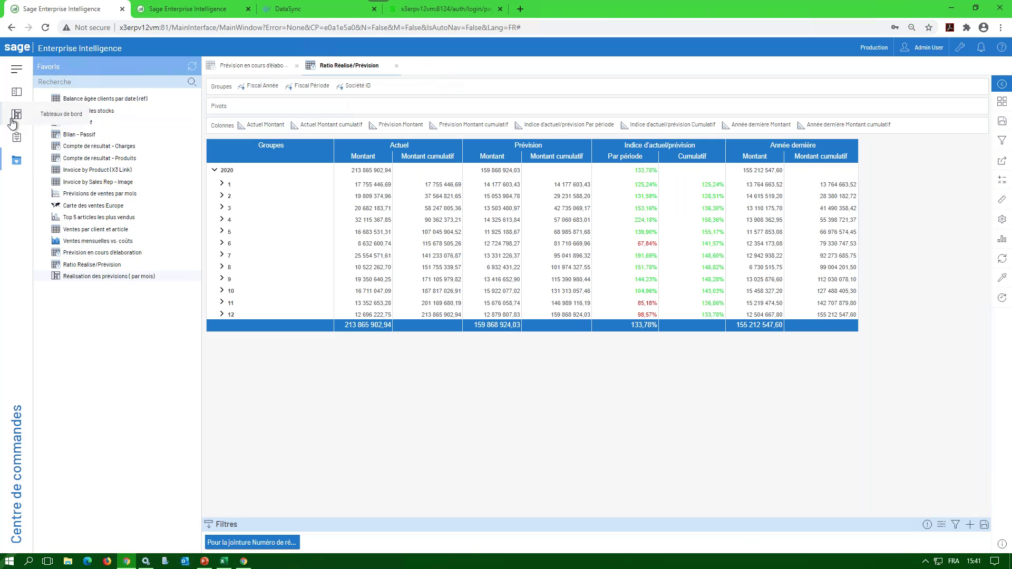
# Open the Réalisation des prévisions (par mois) dashboard from the Prévisions de ventes (Exercice fiscale) folder and examine its representative, map and monthly sales charts.
pyautogui.click(12, 120)
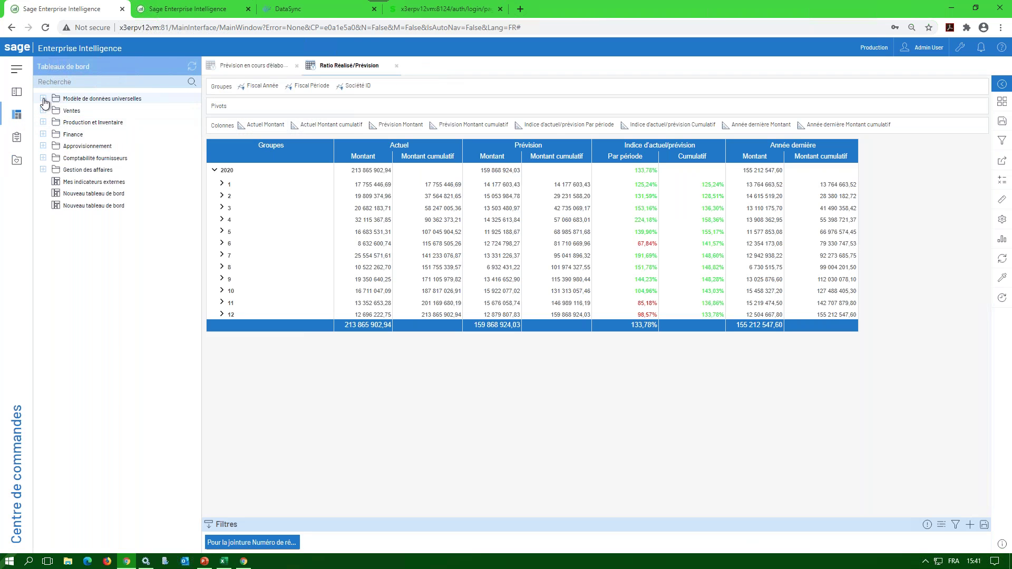
pyautogui.click(43, 99)
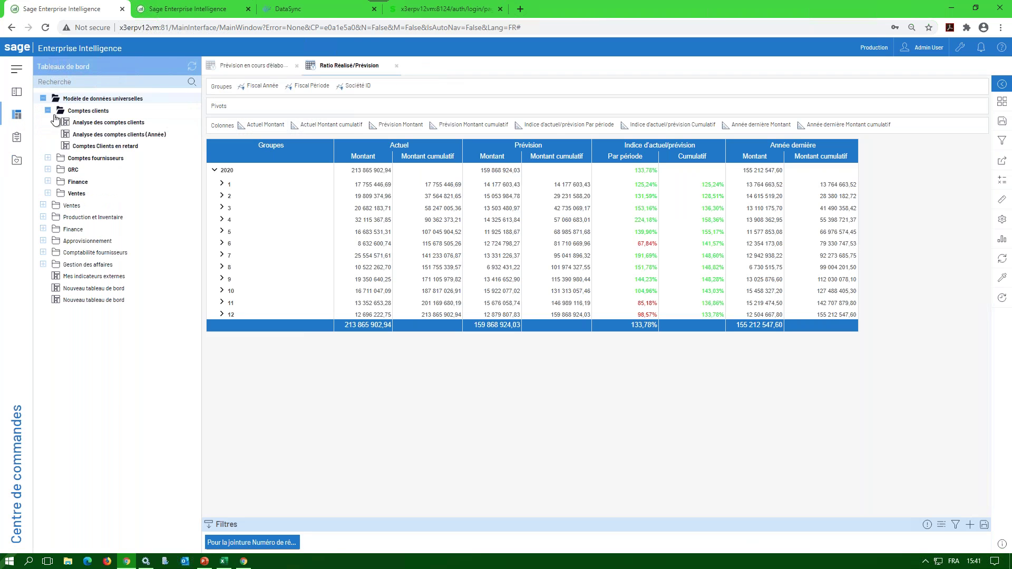
pyautogui.click(48, 193)
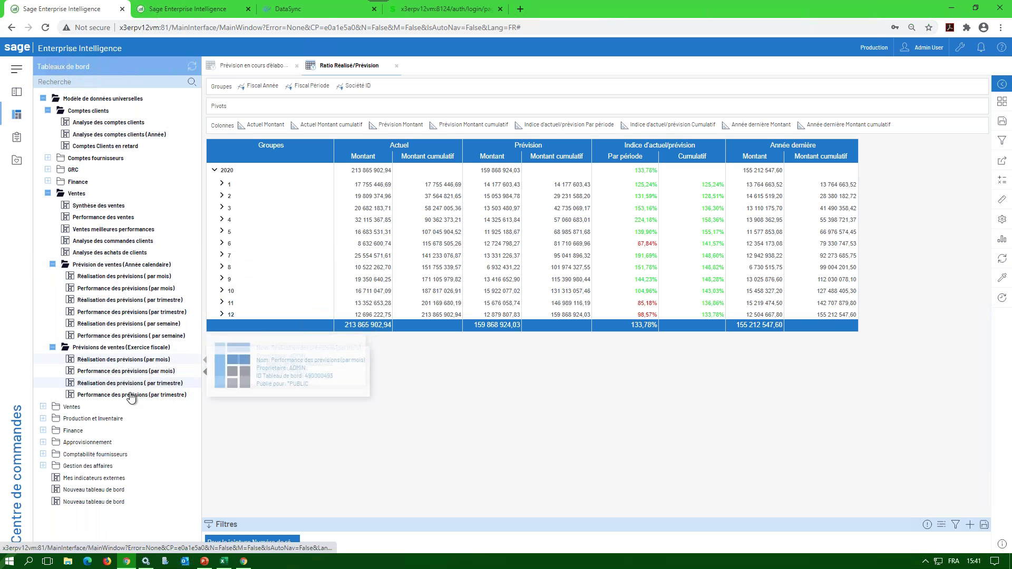
pyautogui.click(133, 360)
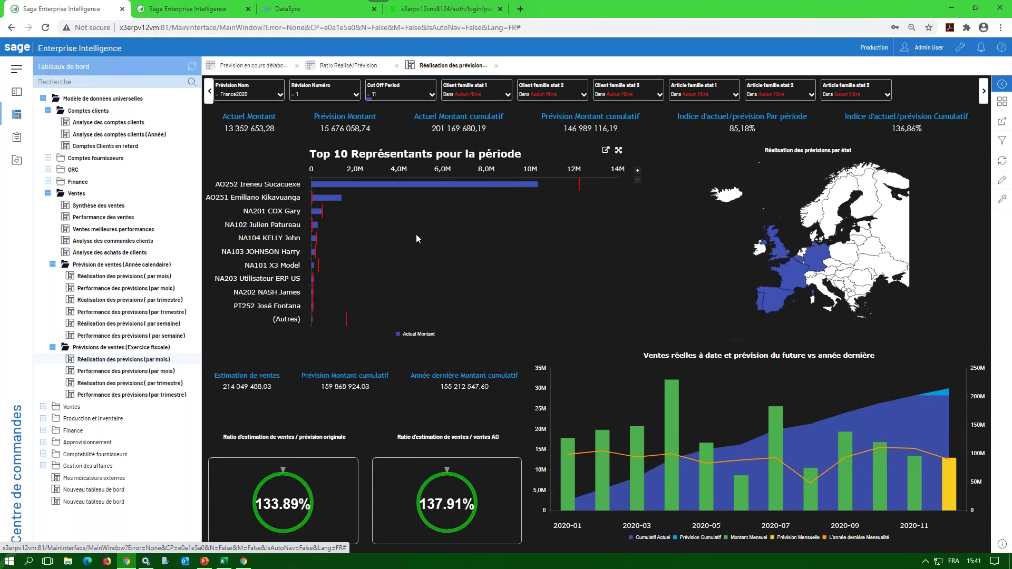
pyautogui.moveTo(364, 190)
pyautogui.moveTo(814, 262)
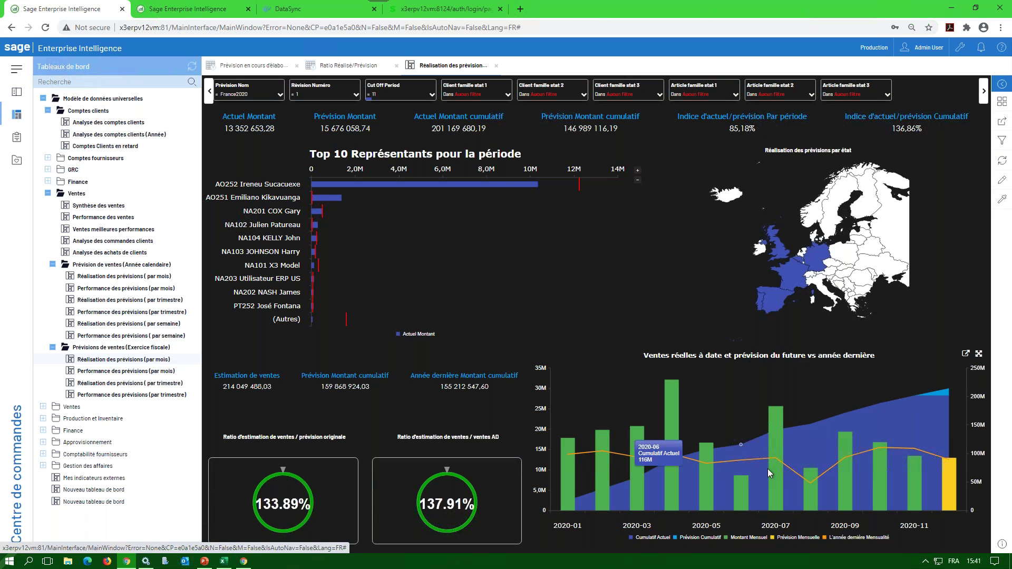
pyautogui.moveTo(943, 461)
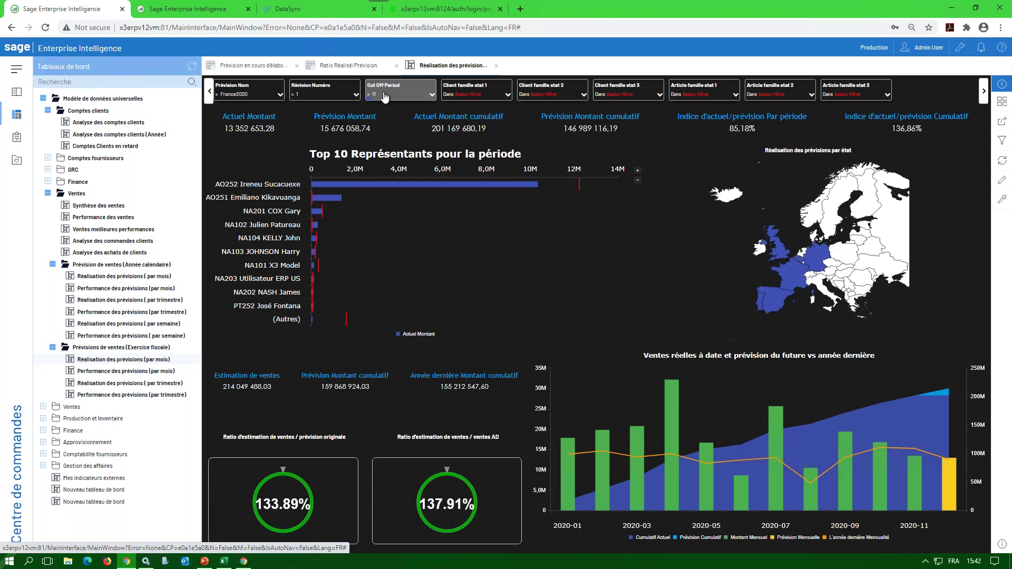
# Collapse the Ventes and Comptes clients dashboard folders, then the Ventes and Entrepôt de données folders among the data models and views.
pyautogui.click(48, 194)
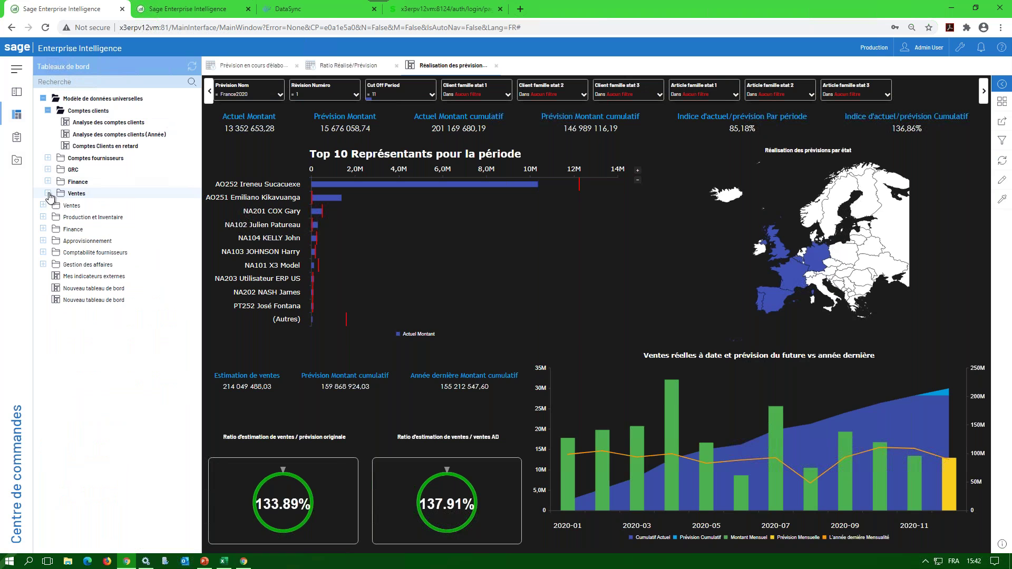
pyautogui.click(48, 110)
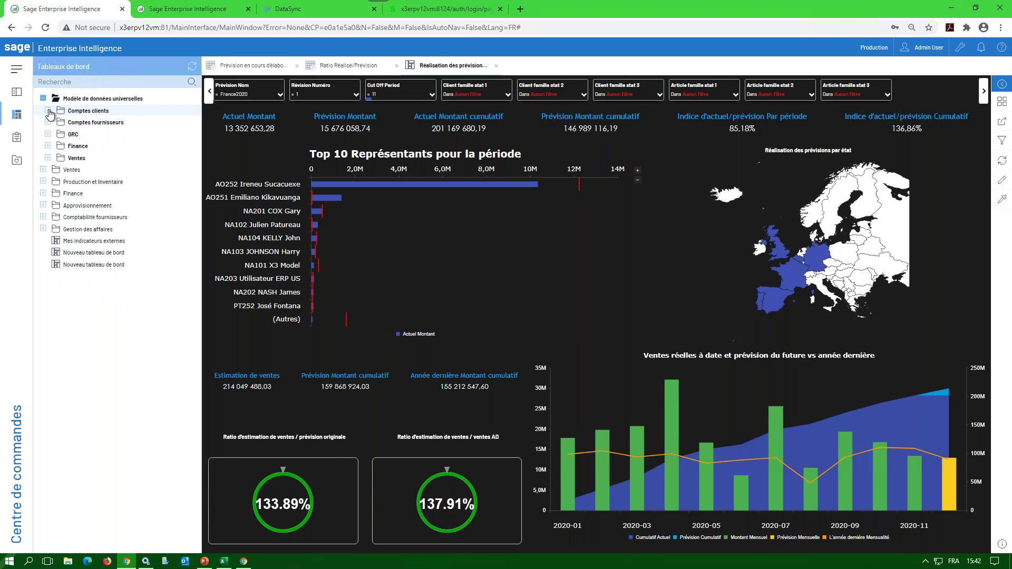
pyautogui.click(20, 92)
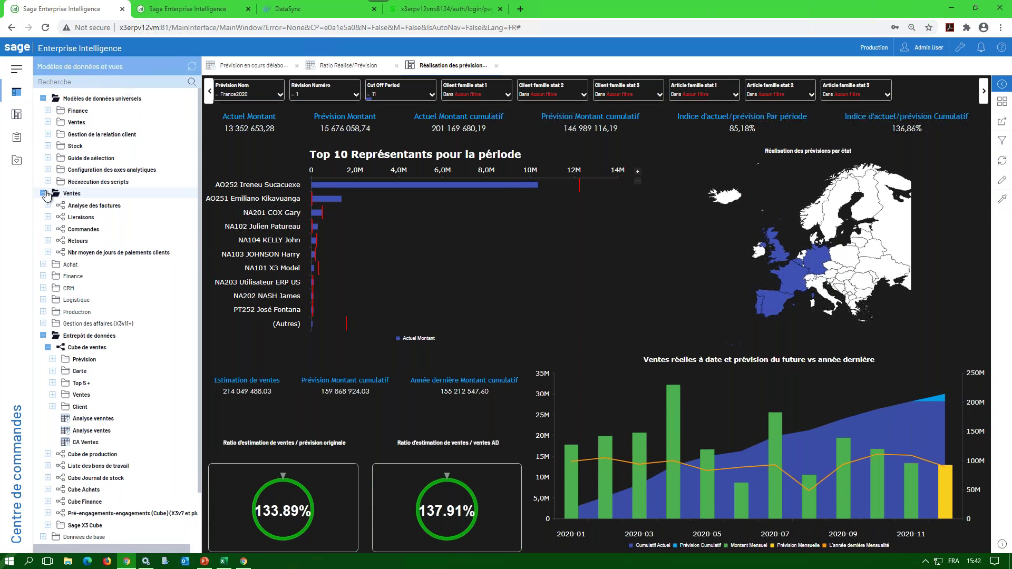
pyautogui.click(43, 193)
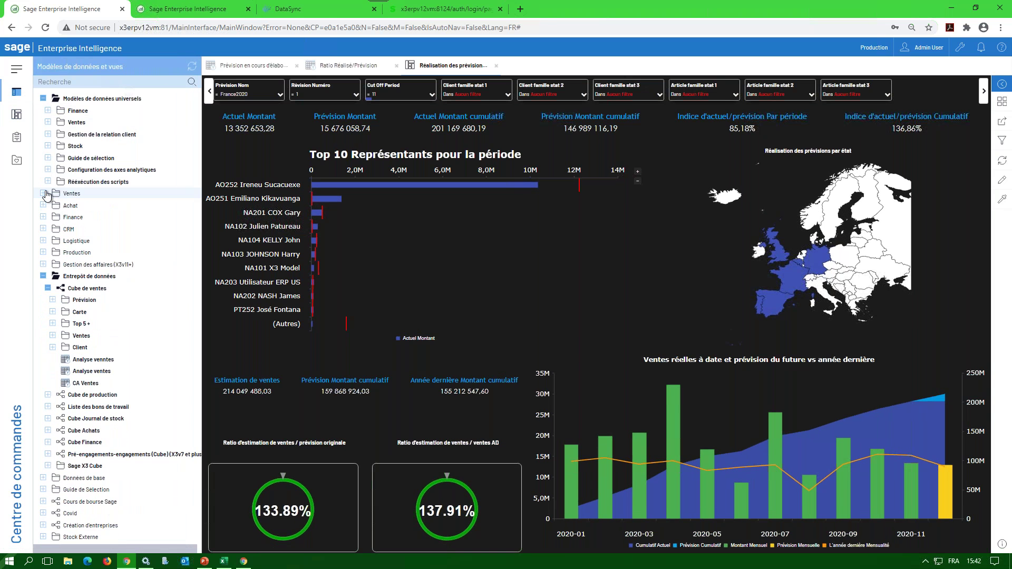
pyautogui.click(43, 276)
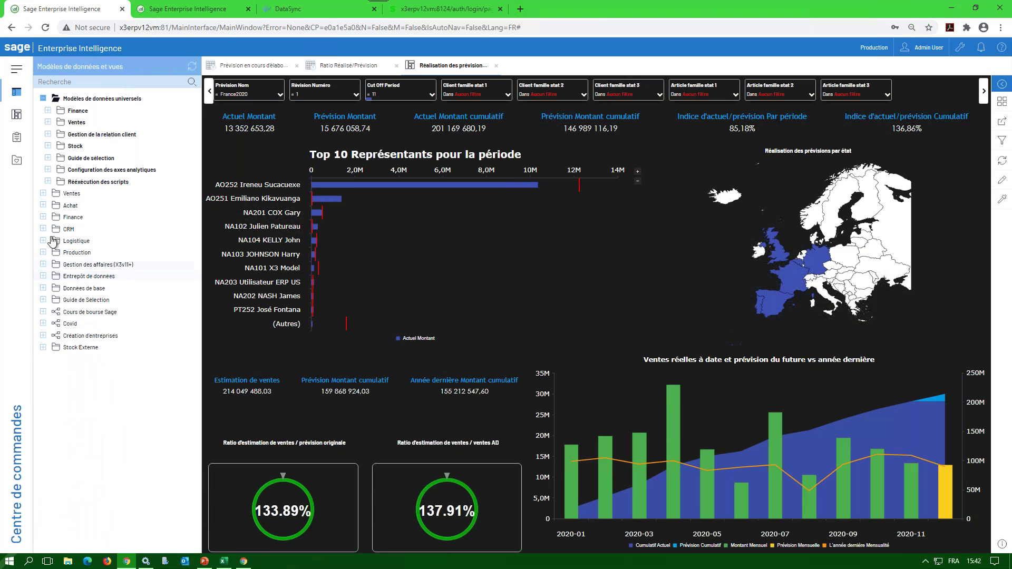
# Open the Bilan - Actif view from the Finance Reporting financier France folder with its default selection parameters.
pyautogui.click(47, 110)
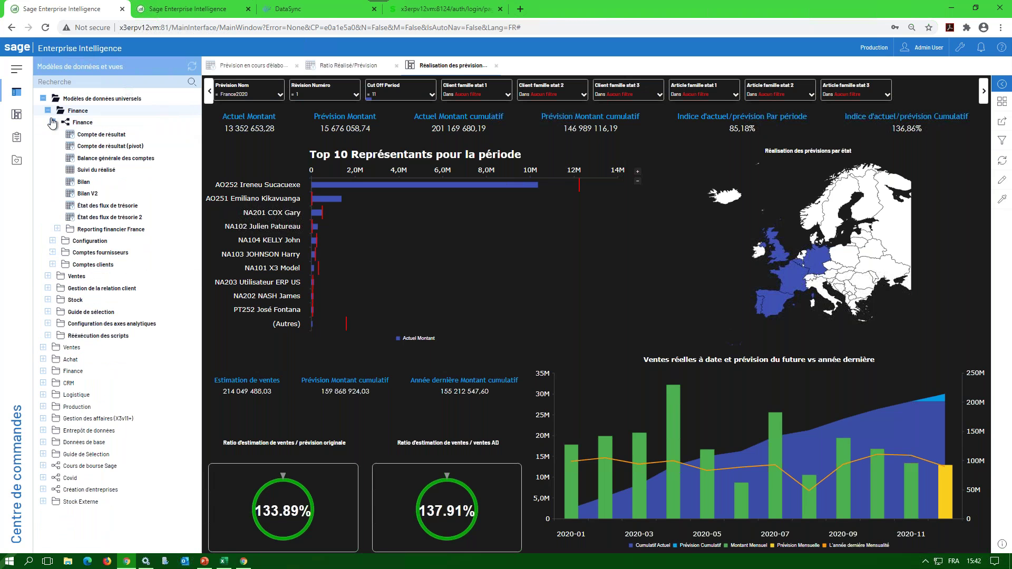
pyautogui.click(56, 229)
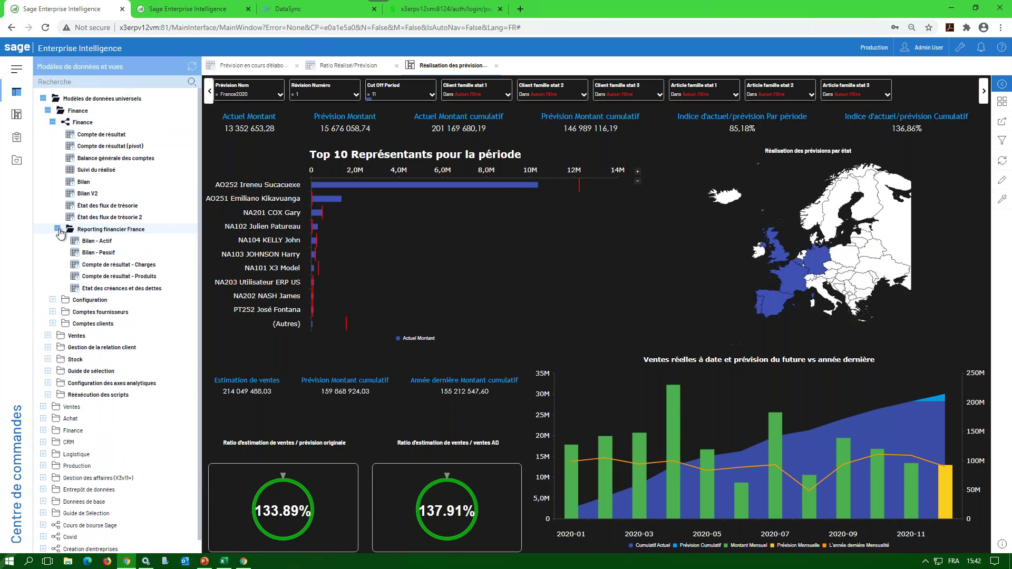
pyautogui.doubleClick(107, 242)
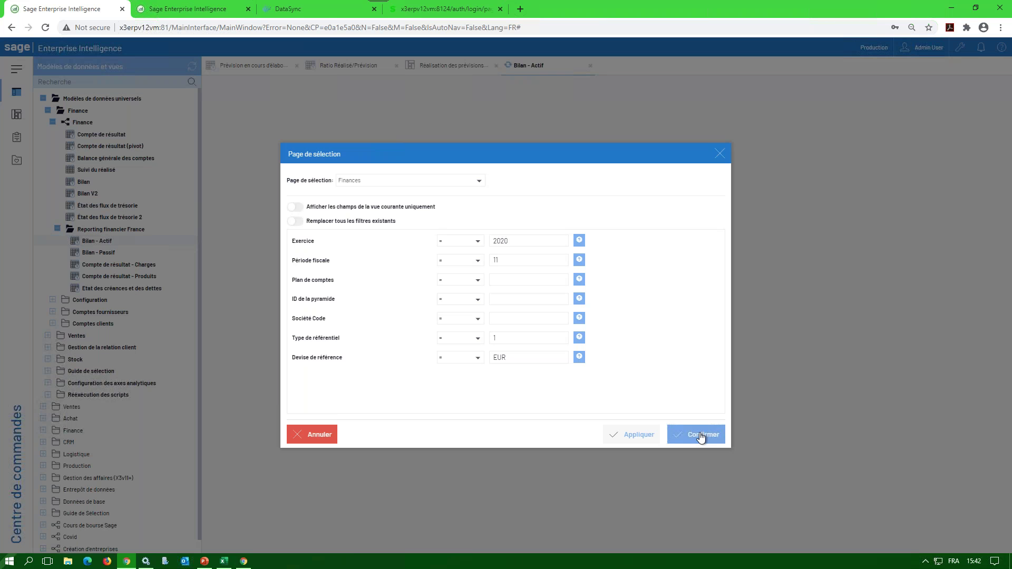
pyautogui.click(701, 438)
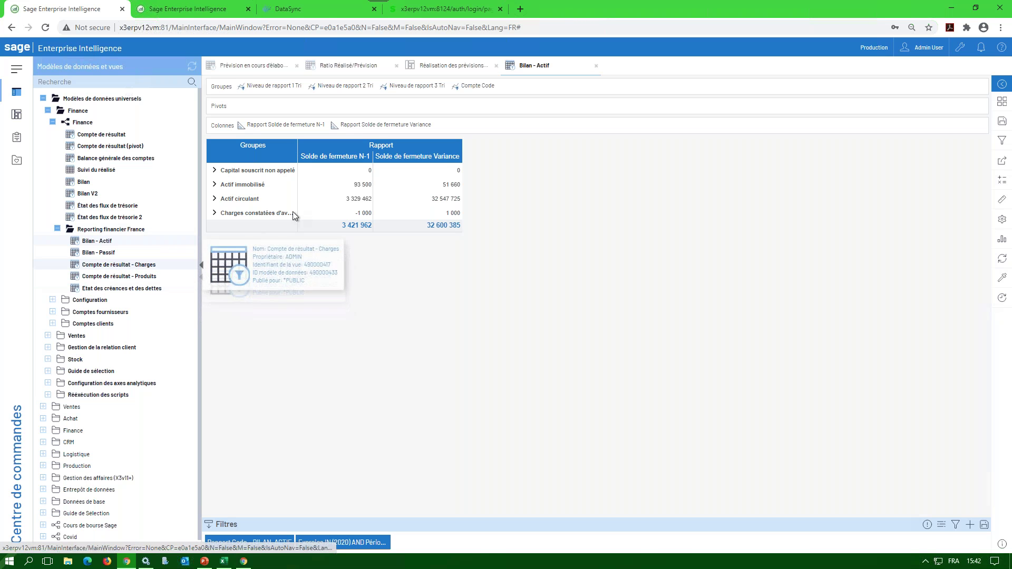
# Widen the Groupes column and expand Actif immobilisé through Immobilisations and Immobilisations corporelles to the account level.
pyautogui.moveTo(297, 151); pyautogui.dragTo(344, 152)
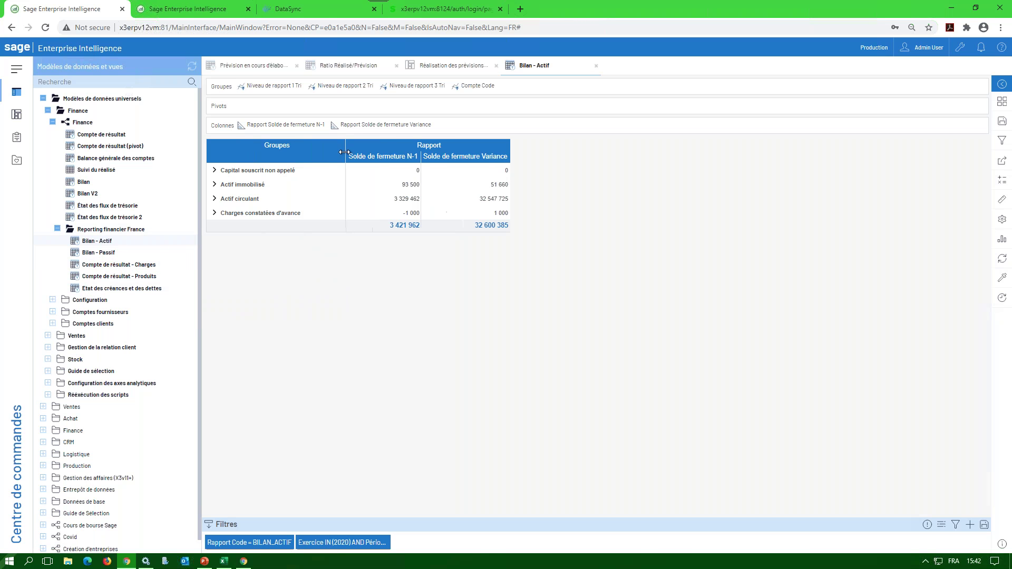
pyautogui.click(215, 186)
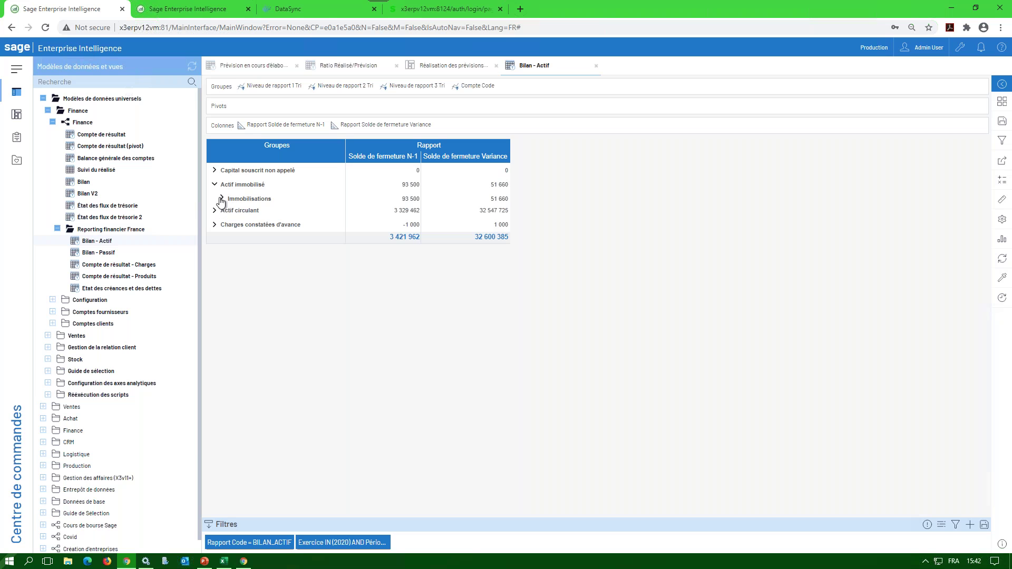
pyautogui.click(223, 199)
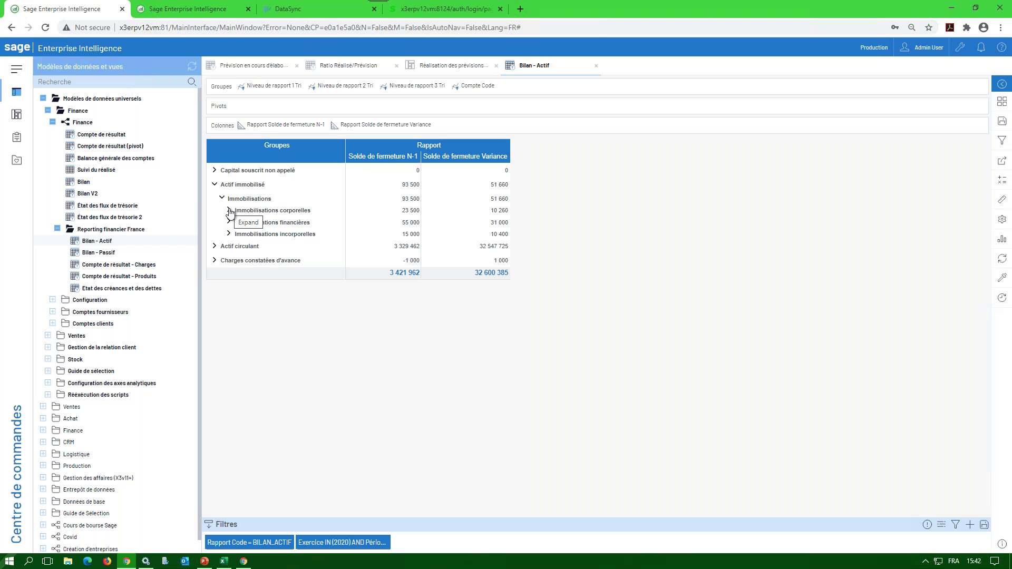
pyautogui.click(230, 210)
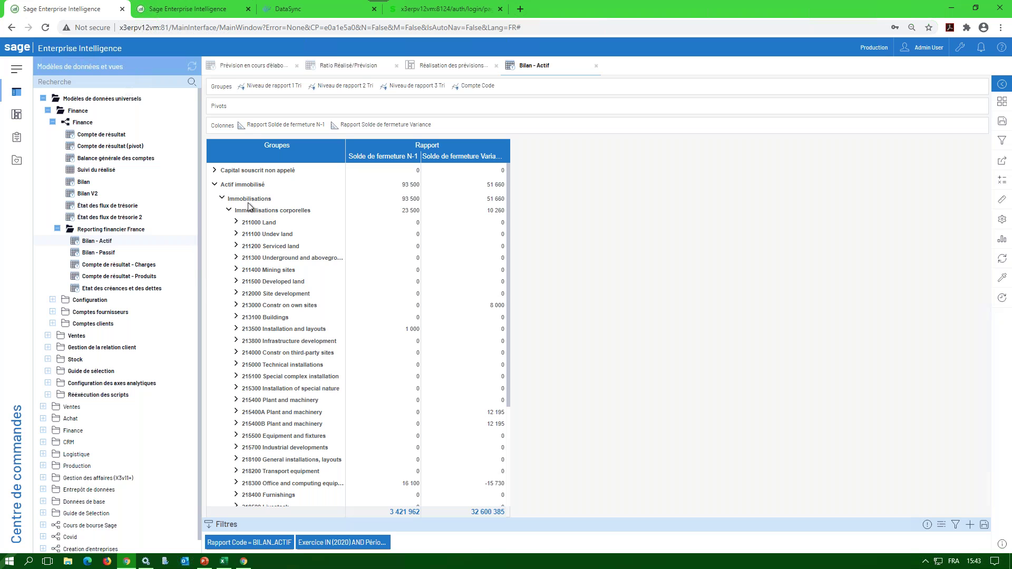
# Collapse Immobilisations and expand Actif circulant through Créances and Autres créances to the account level.
pyautogui.click(222, 198)
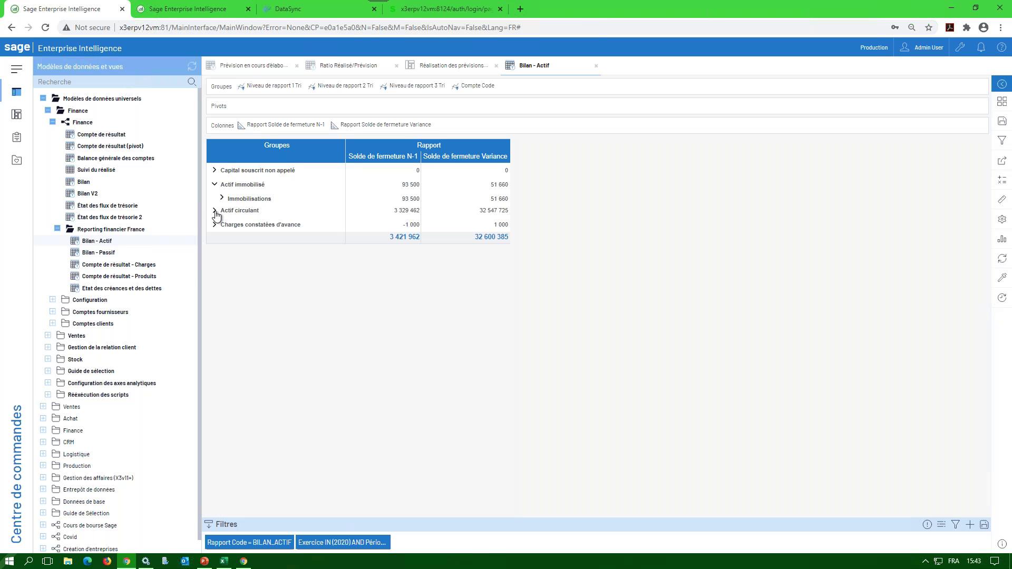
pyautogui.click(220, 211)
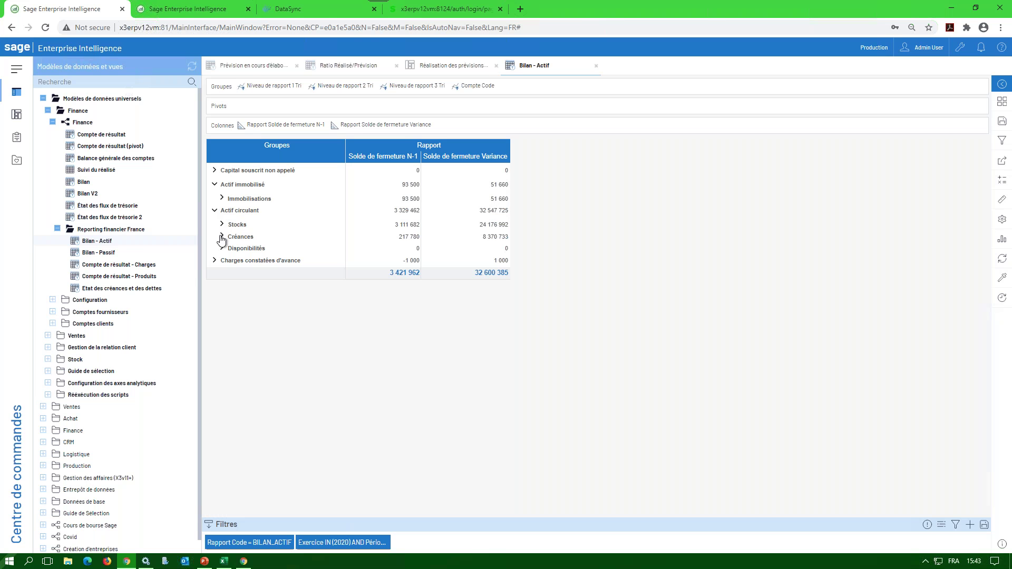
pyautogui.click(221, 236)
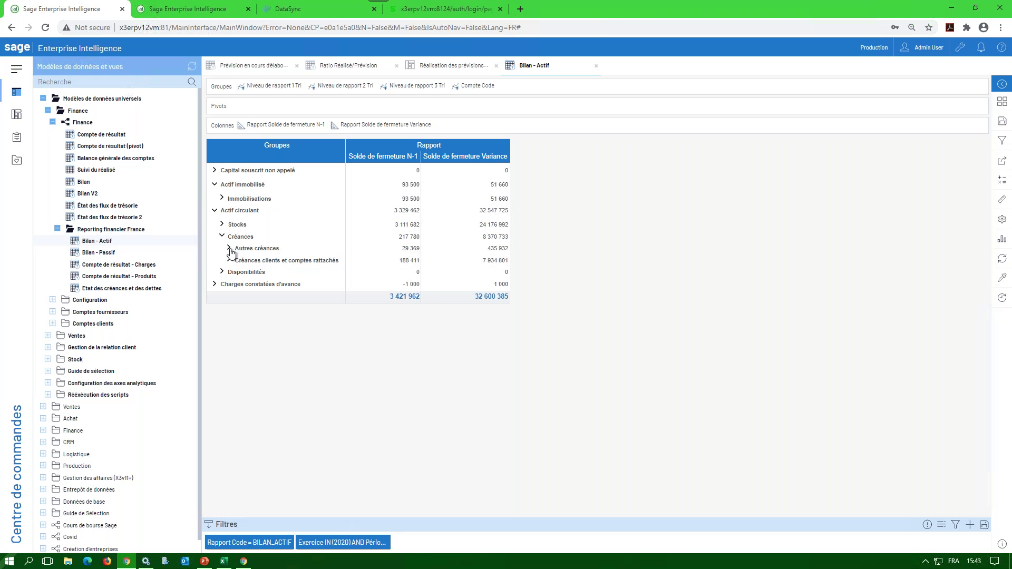
pyautogui.click(229, 248)
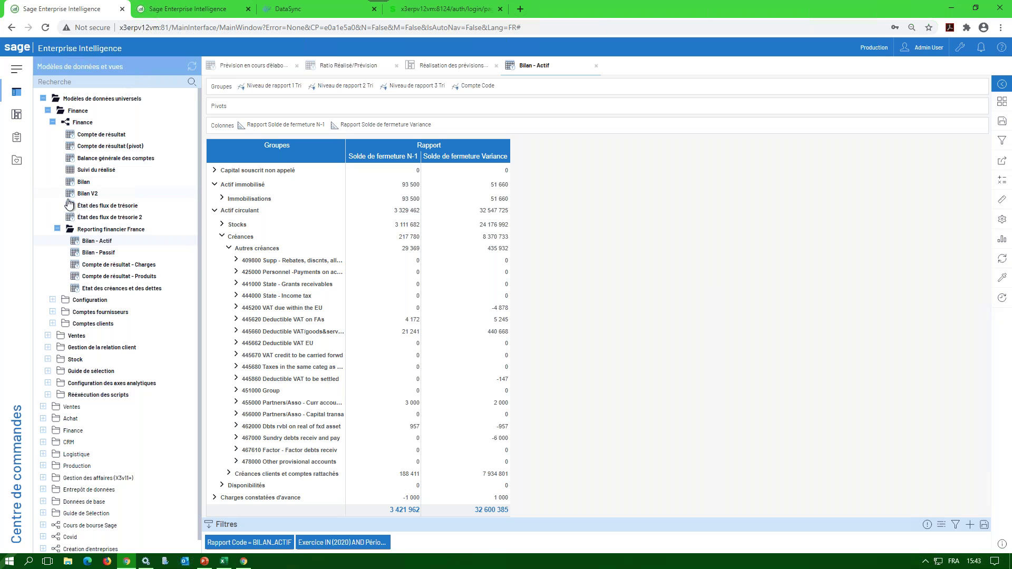
# Look into the Finance Configuration folder, and collapse the whole Modèles de données universels tree.
pyautogui.click(53, 299)
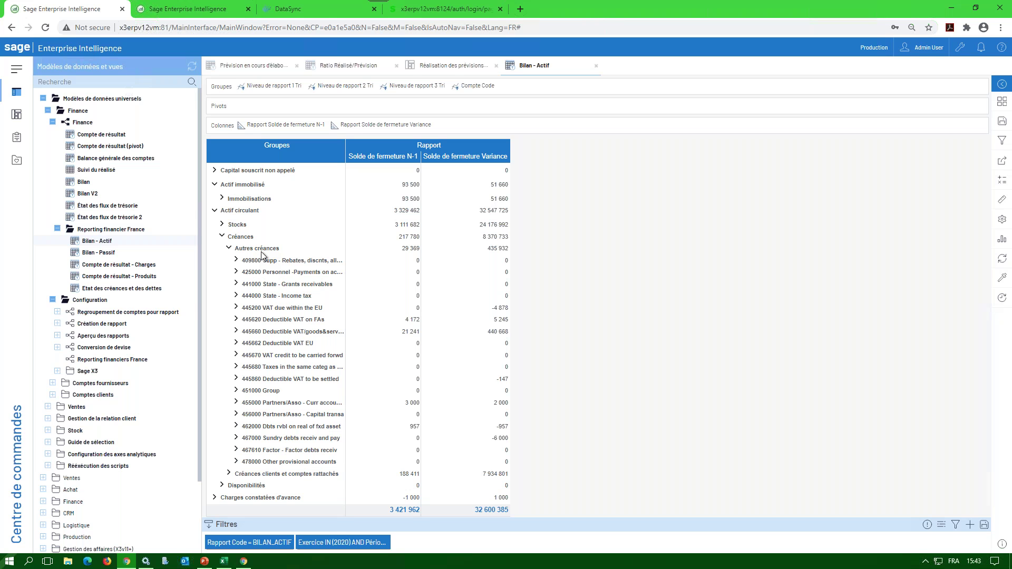
pyautogui.click(52, 300)
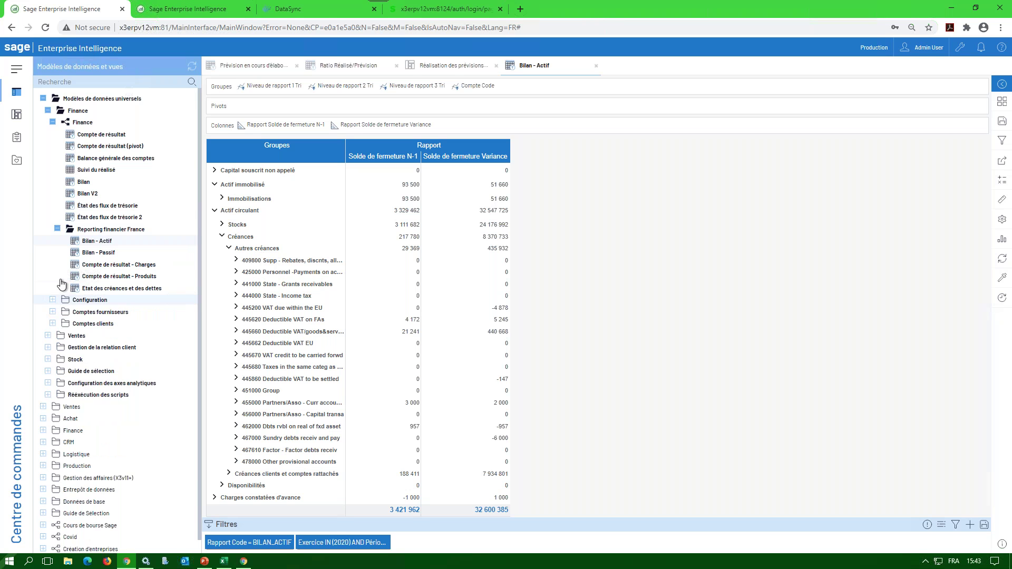
pyautogui.click(52, 121)
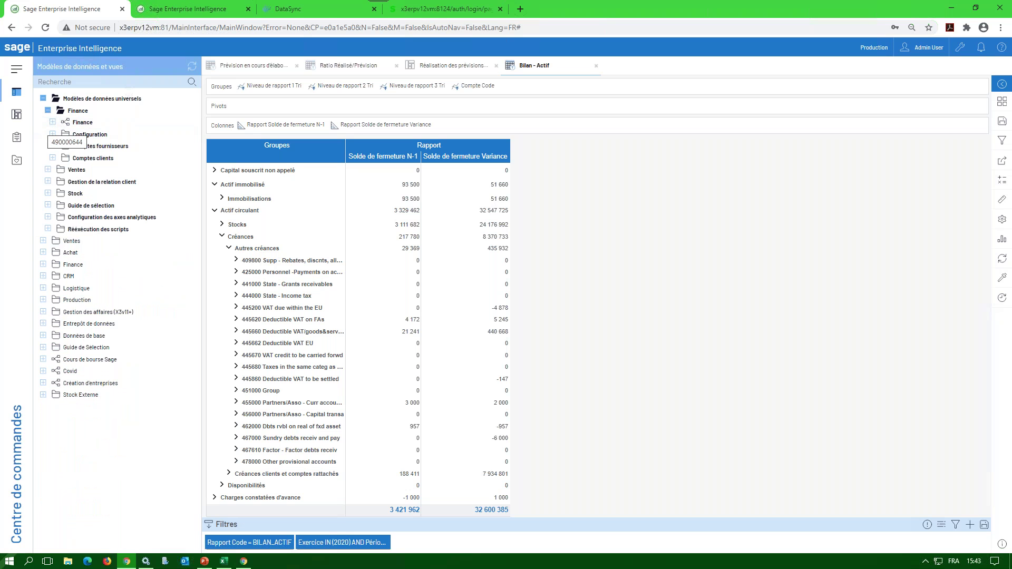
pyautogui.click(47, 110)
pyautogui.click(44, 99)
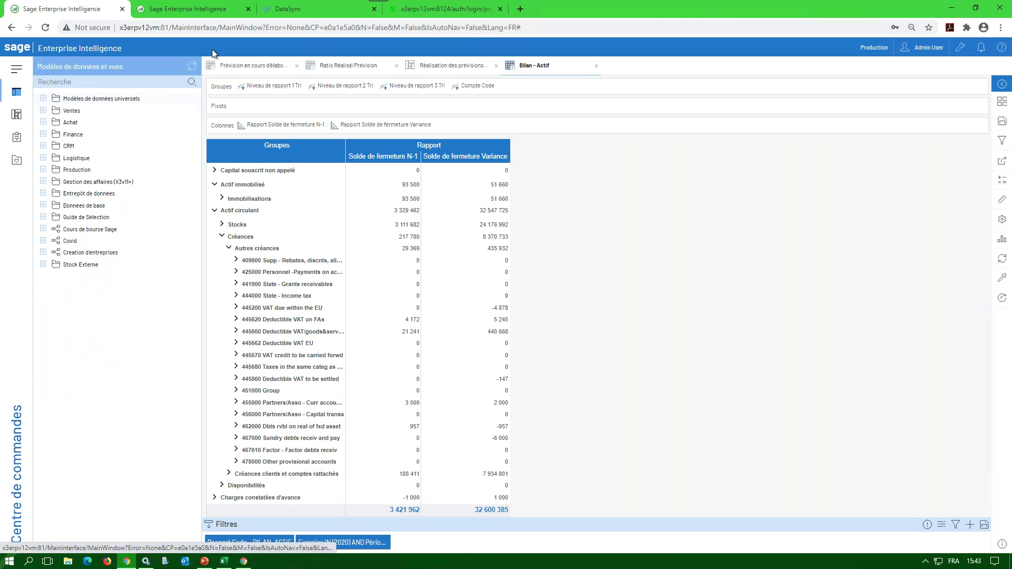
# Switch to DataSync, review the source types available for a new source connection, and dismiss the list without creating one.
pyautogui.click(305, 8)
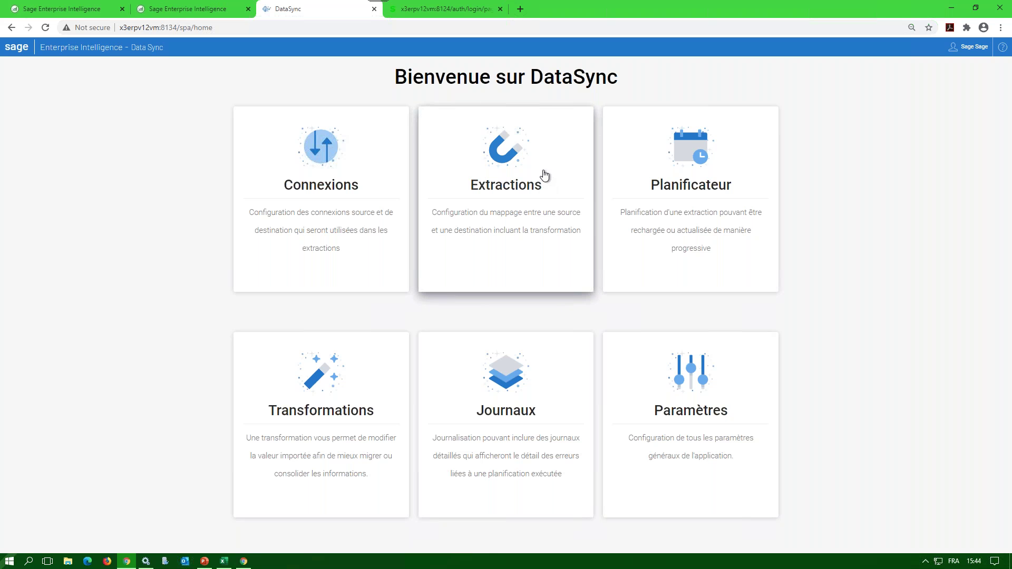
pyautogui.click(323, 179)
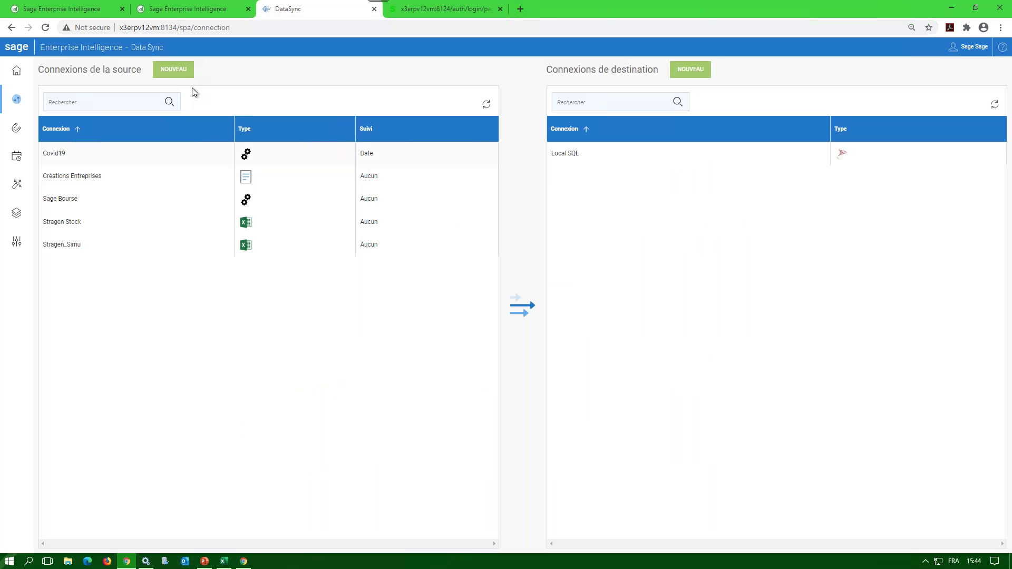
pyautogui.click(170, 69)
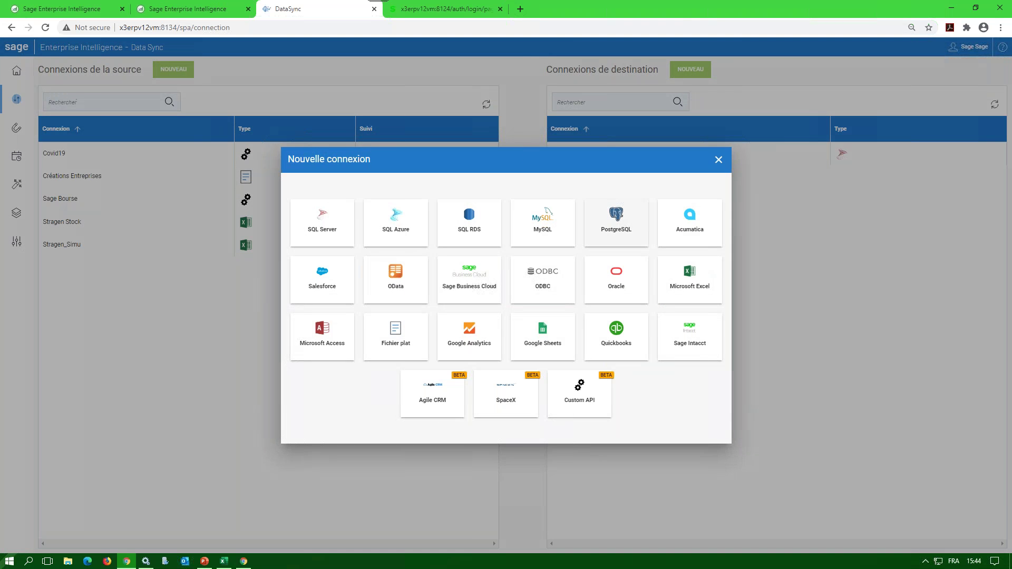
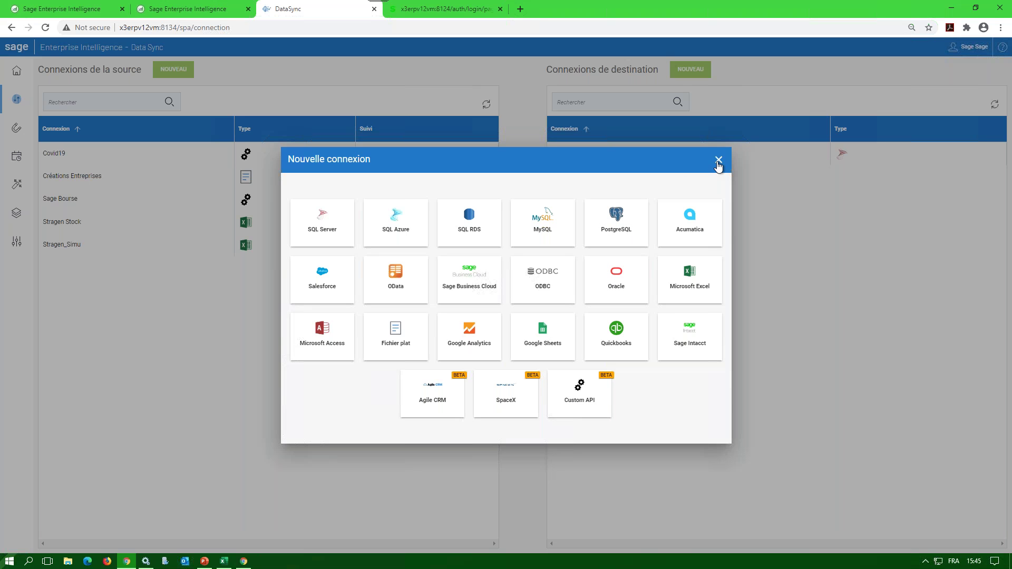
pyautogui.click(718, 159)
# Go to the extractions, review the Synchronisation, Consolidation, Migration and Exporter types for a new extraction, and dismiss it without creating one.
pyautogui.click(17, 138)
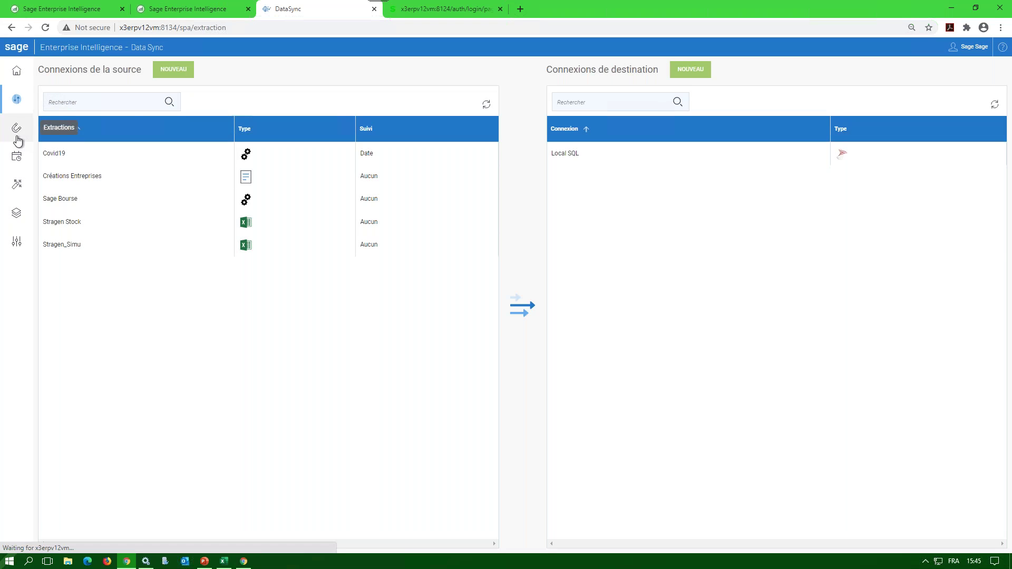
pyautogui.click(121, 75)
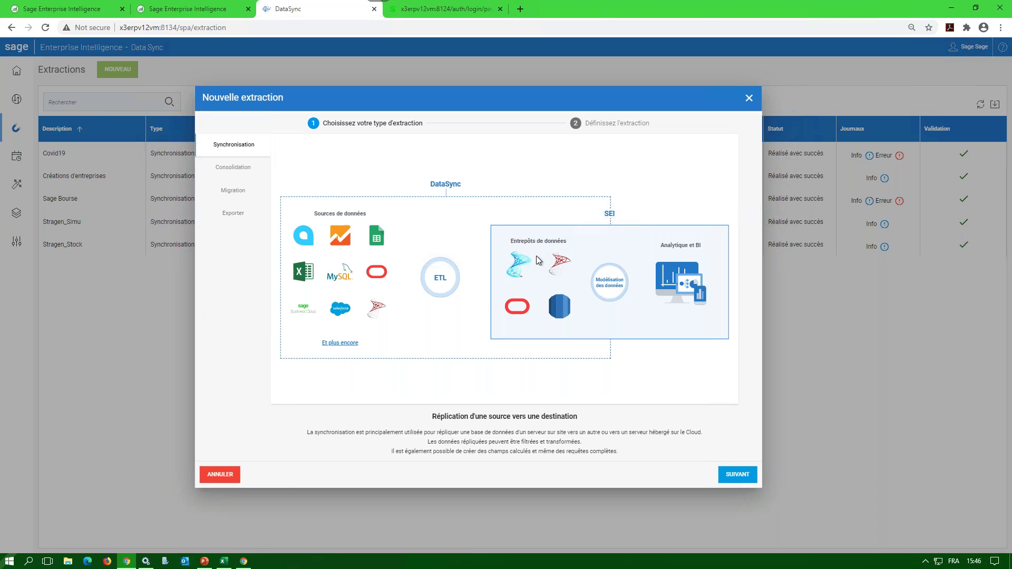
pyautogui.click(234, 169)
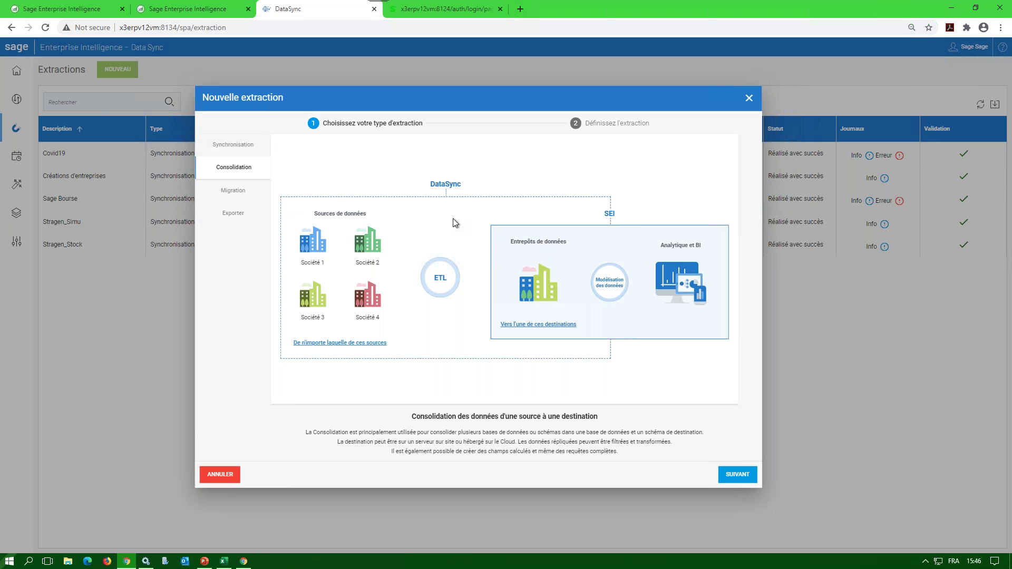
pyautogui.click(230, 192)
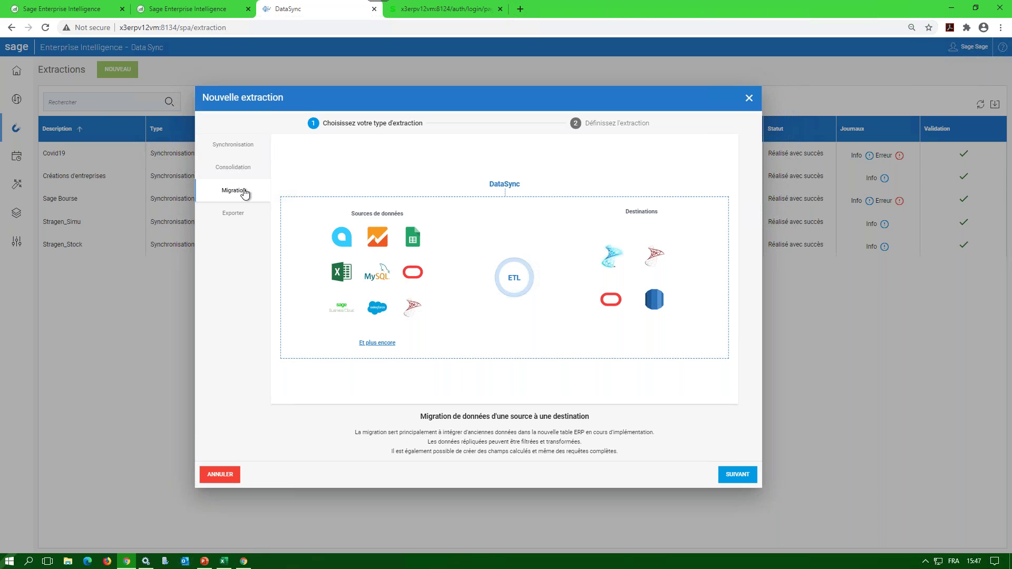
pyautogui.click(237, 214)
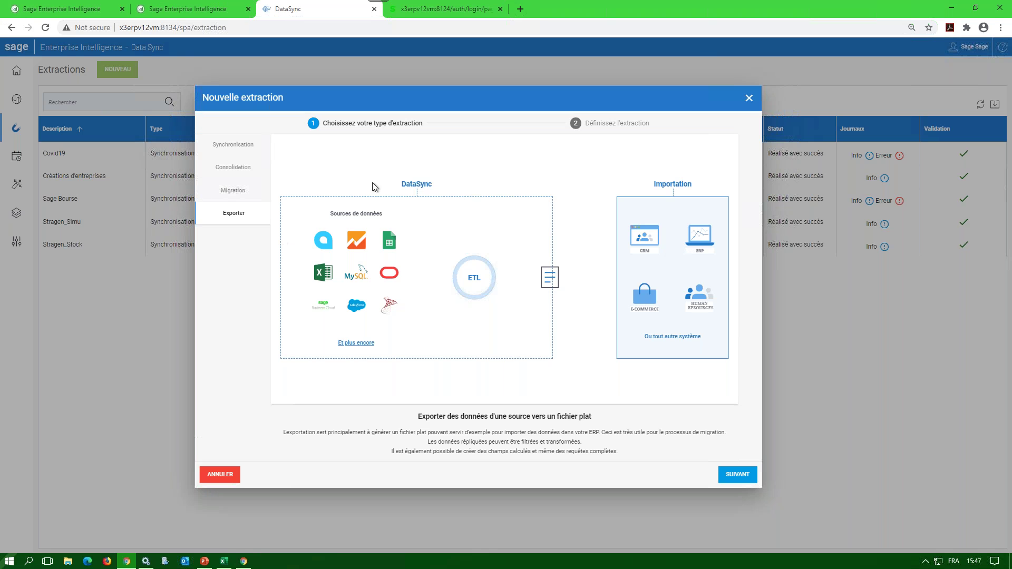
pyautogui.moveTo(683, 100); pyautogui.dragTo(669, 100)
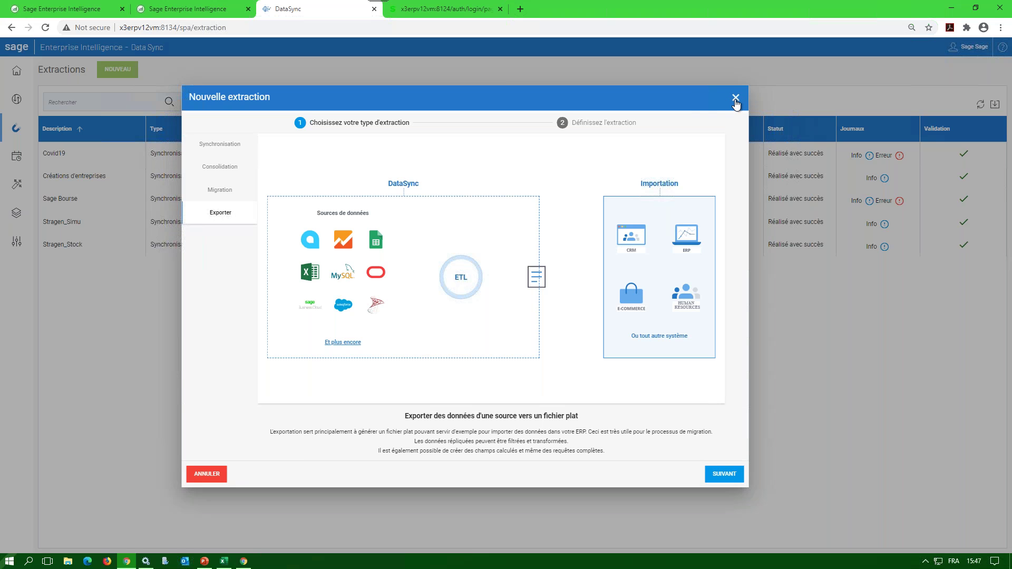
pyautogui.click(736, 98)
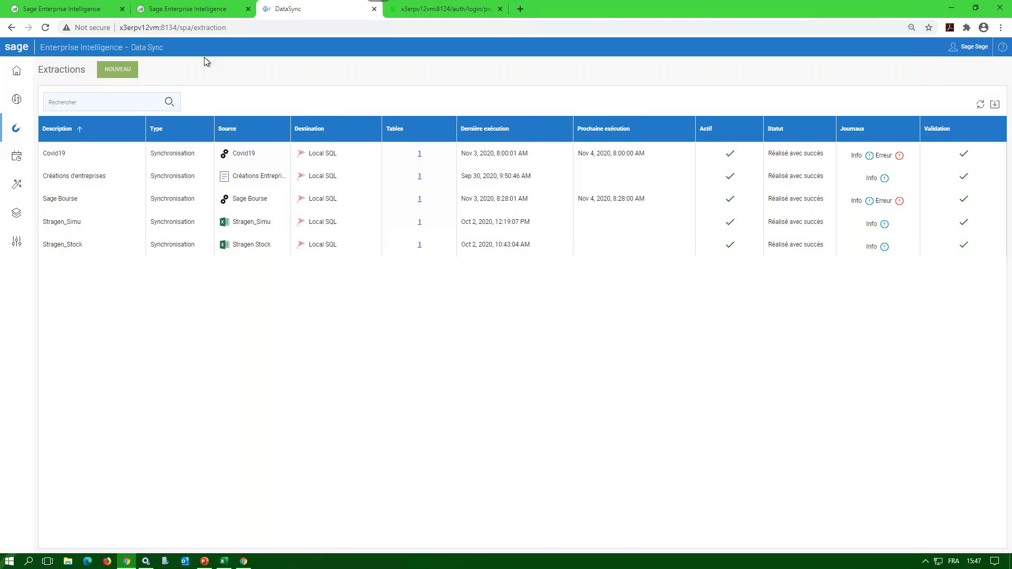
# Switch to the SEI Finance FR workbook in Excel and look over the Bilan Actif sheet and its 2016 Immobilisations formulas.
pyautogui.click(952, 7)
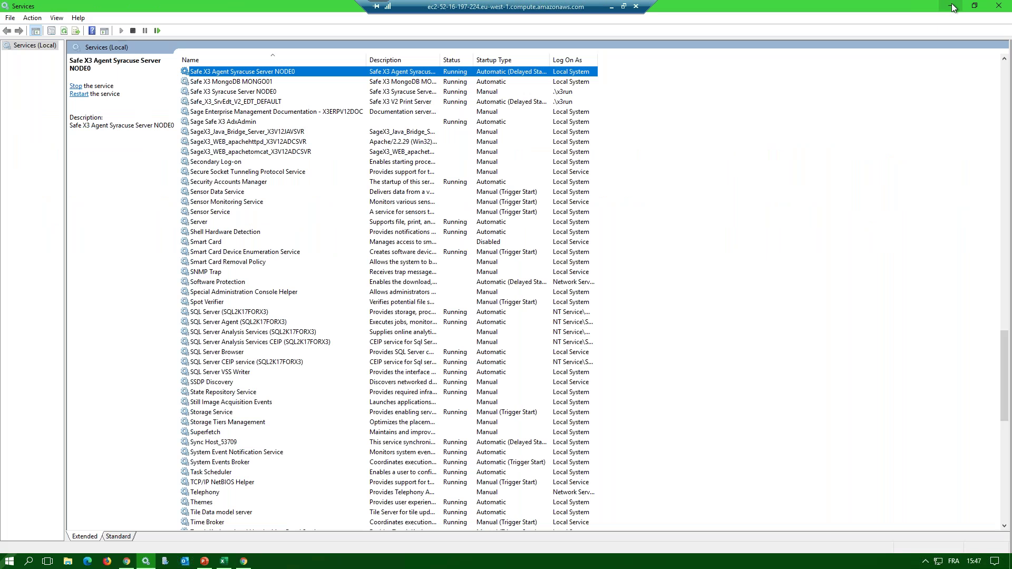
pyautogui.click(952, 7)
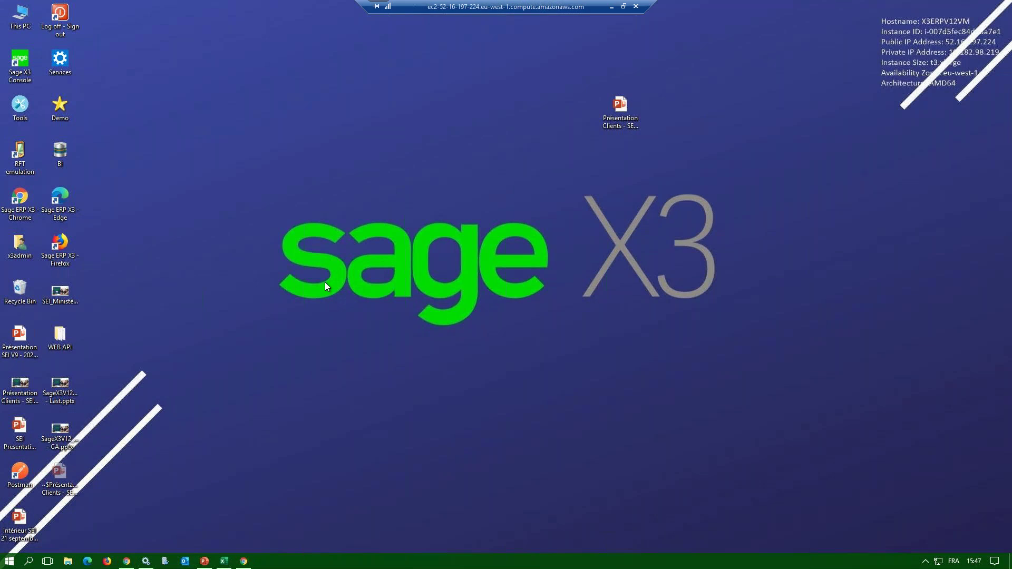
pyautogui.click(222, 562)
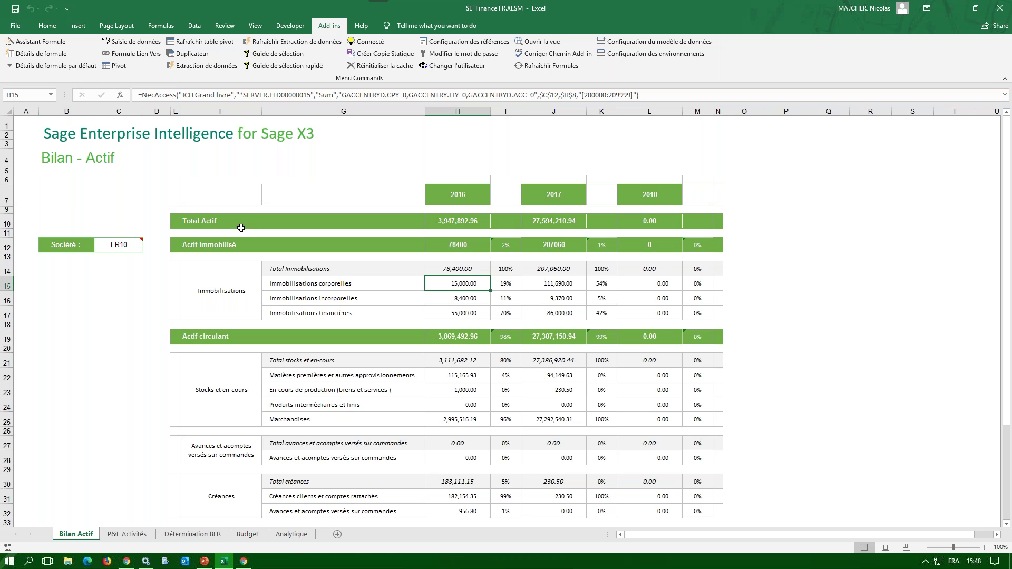
pyautogui.click(224, 191)
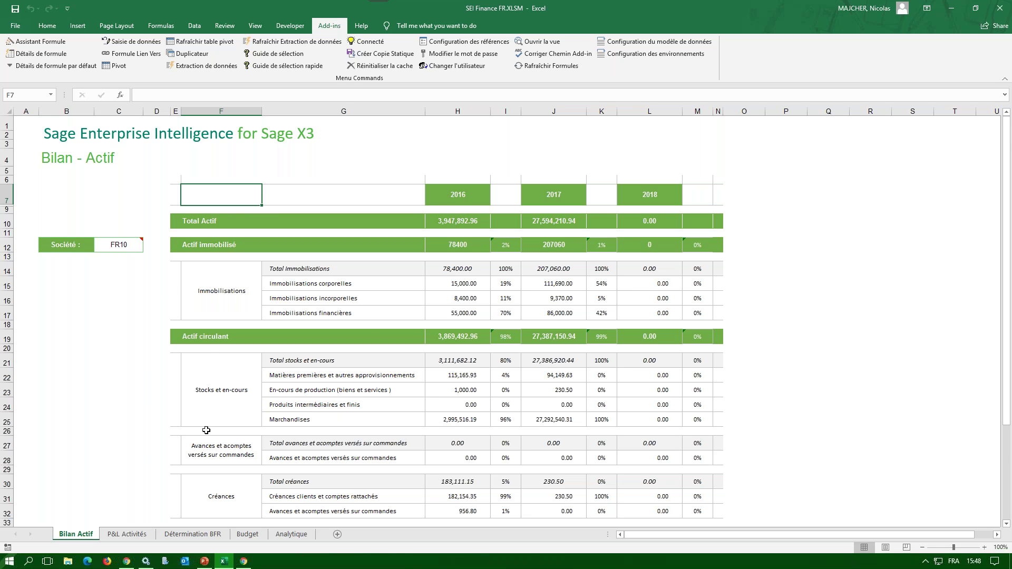
pyautogui.scroll(-1, 213, 419)
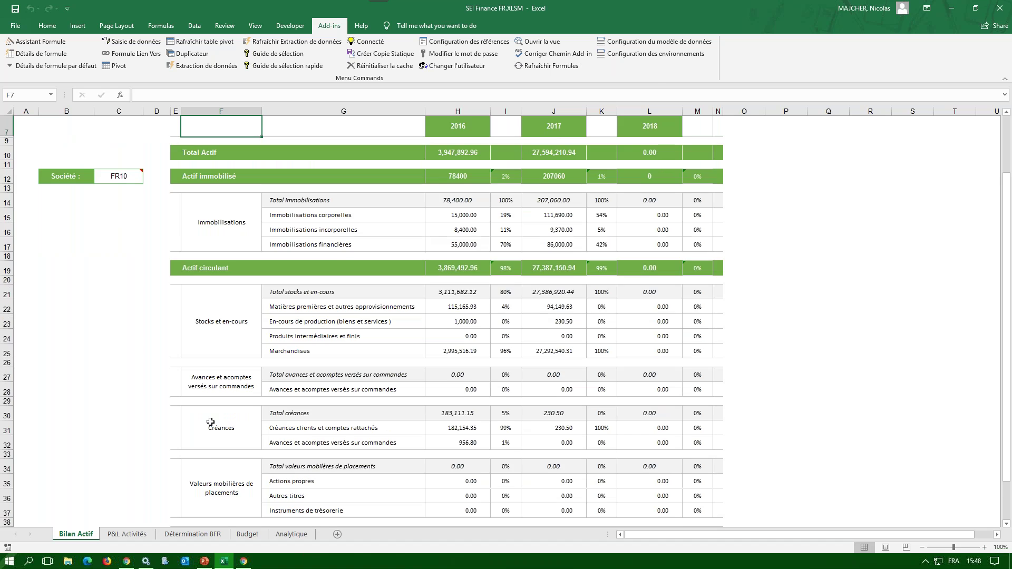
pyautogui.scroll(1, 423, 271)
pyautogui.click(445, 299)
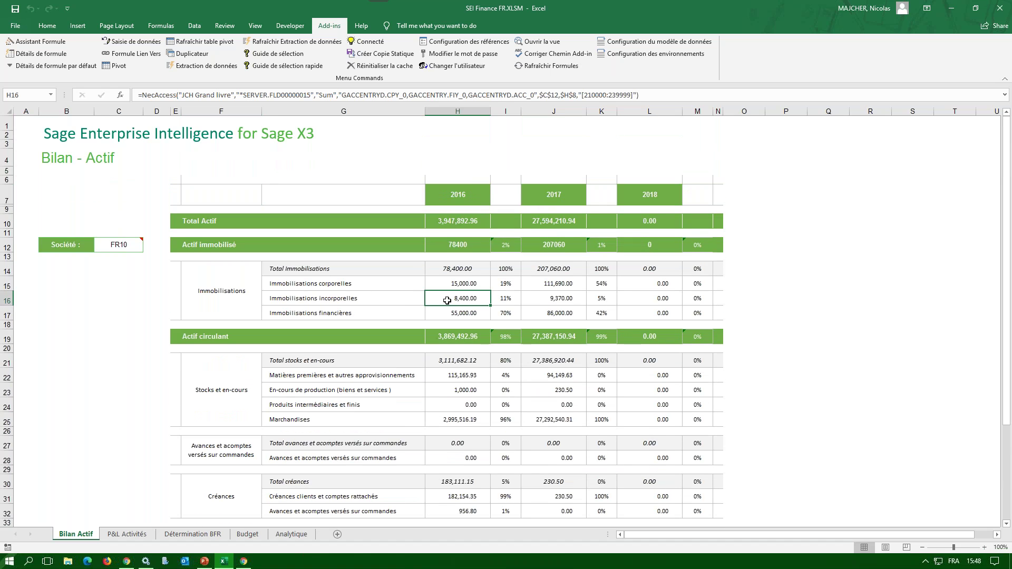
pyautogui.click(469, 284)
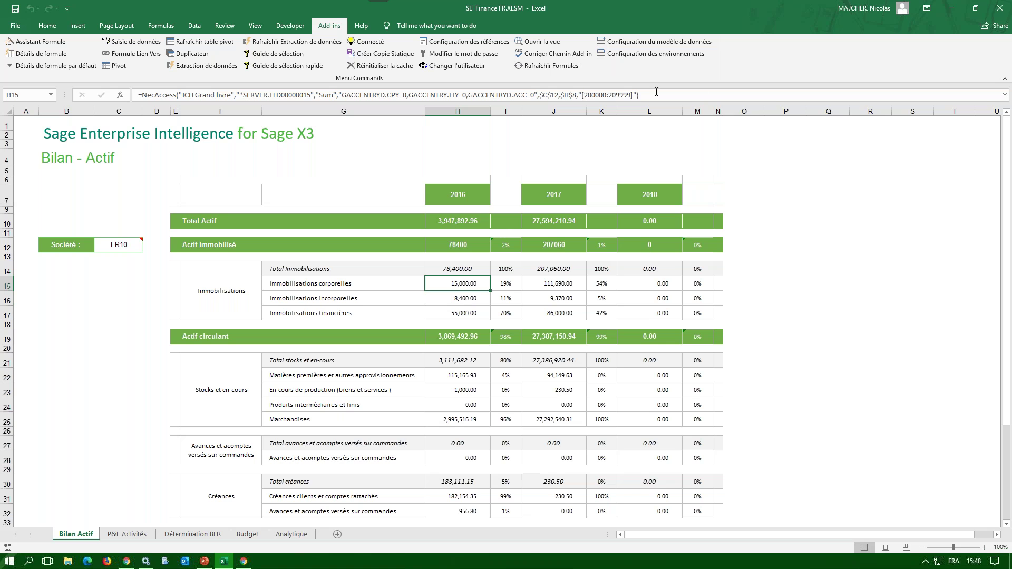
pyautogui.moveTo(664, 95); pyautogui.dragTo(187, 79)
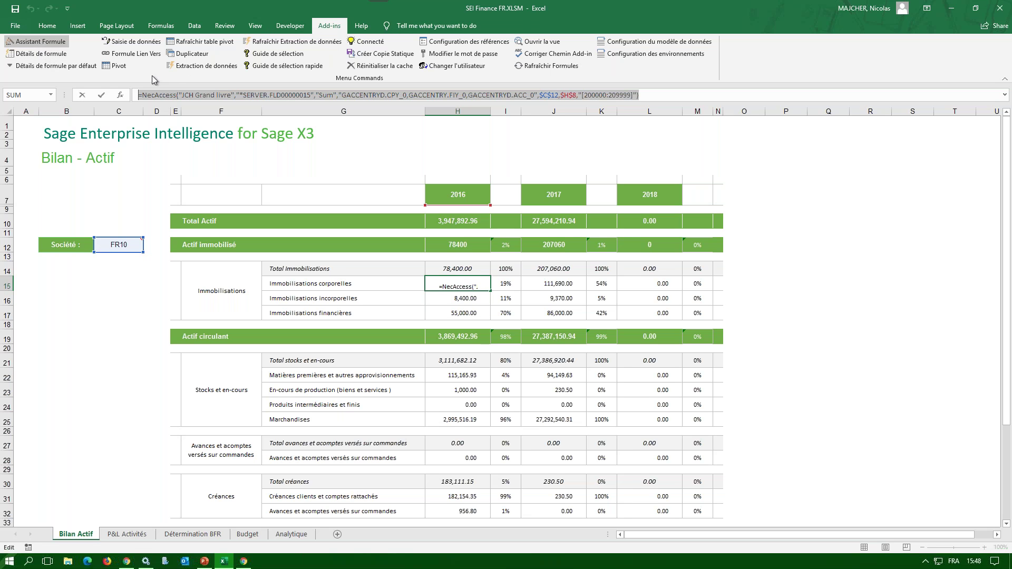
pyautogui.write('=')
pyautogui.click(509, 172)
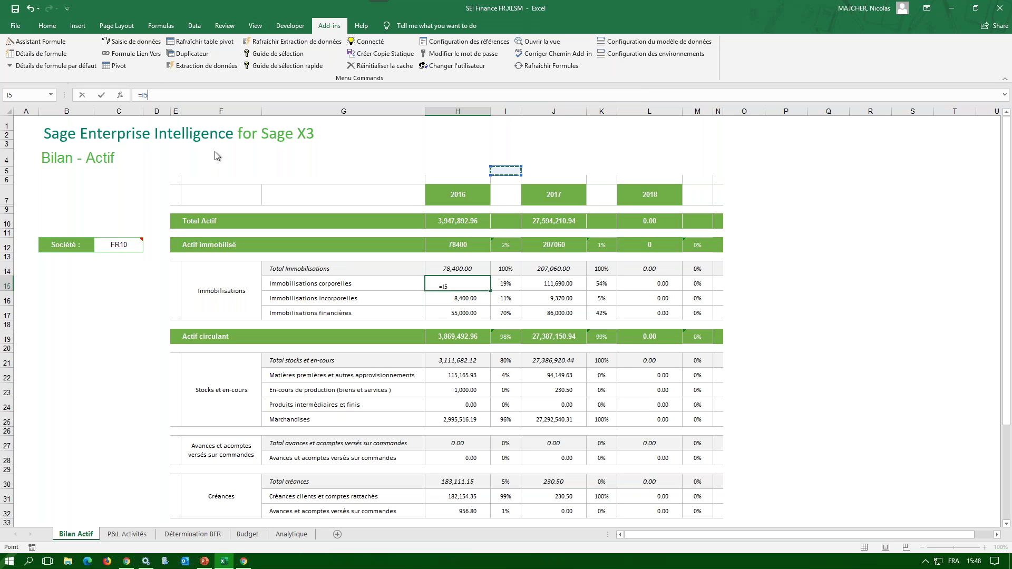
pyautogui.press('Escape')
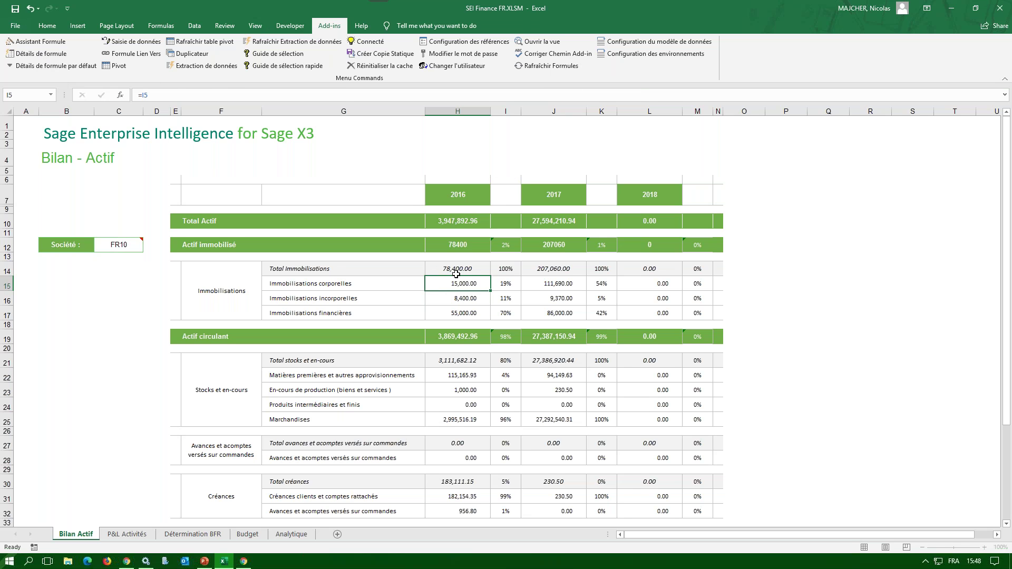
# Open the formula assistant for the 2016 Immobilisations corporelles amount and examine its data model, field choices and operation.
pyautogui.click(61, 44)
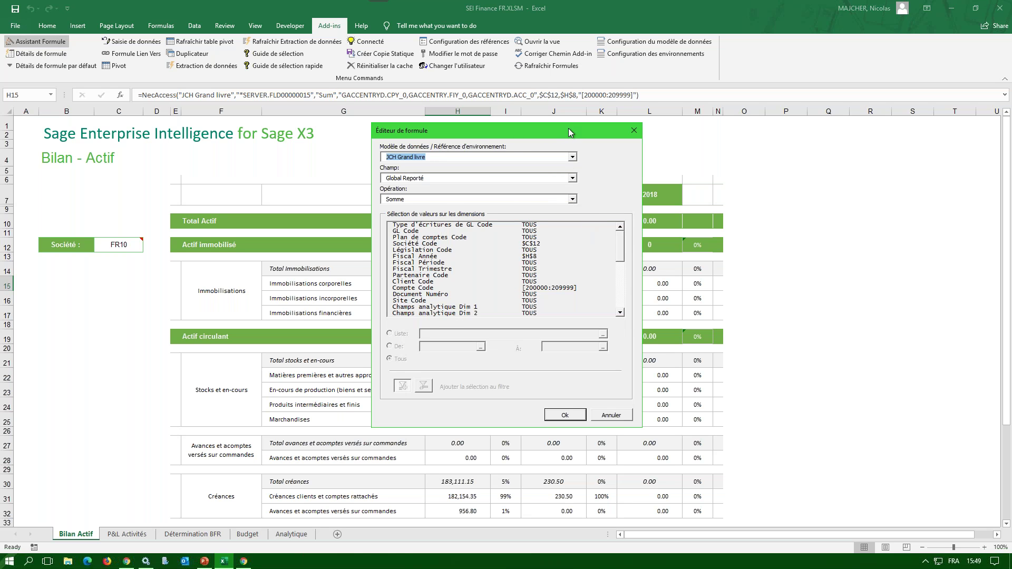
pyautogui.moveTo(562, 132); pyautogui.dragTo(831, 126)
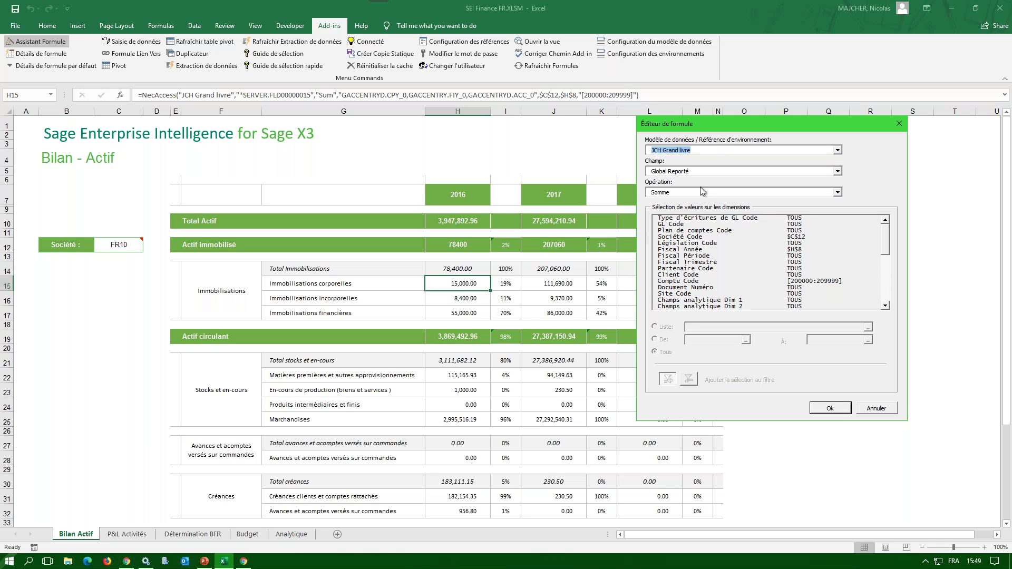
pyautogui.click(672, 172)
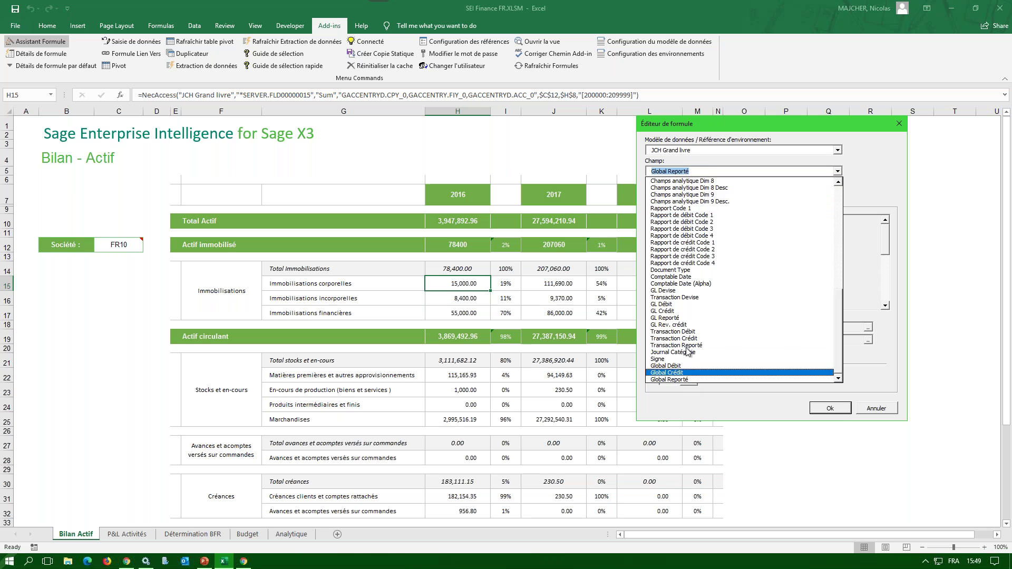
pyautogui.click(666, 162)
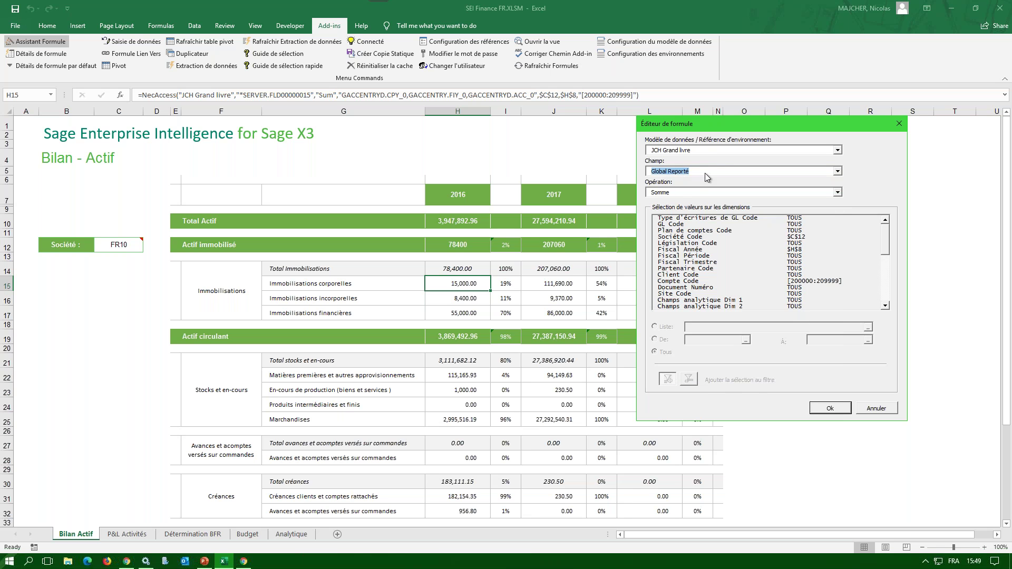
pyautogui.click(677, 193)
pyautogui.click(678, 193)
# Examine the formula's Société Code, Compte Code and Fiscal Année dimension filters, and leave the editor without changing anything.
pyautogui.click(702, 237)
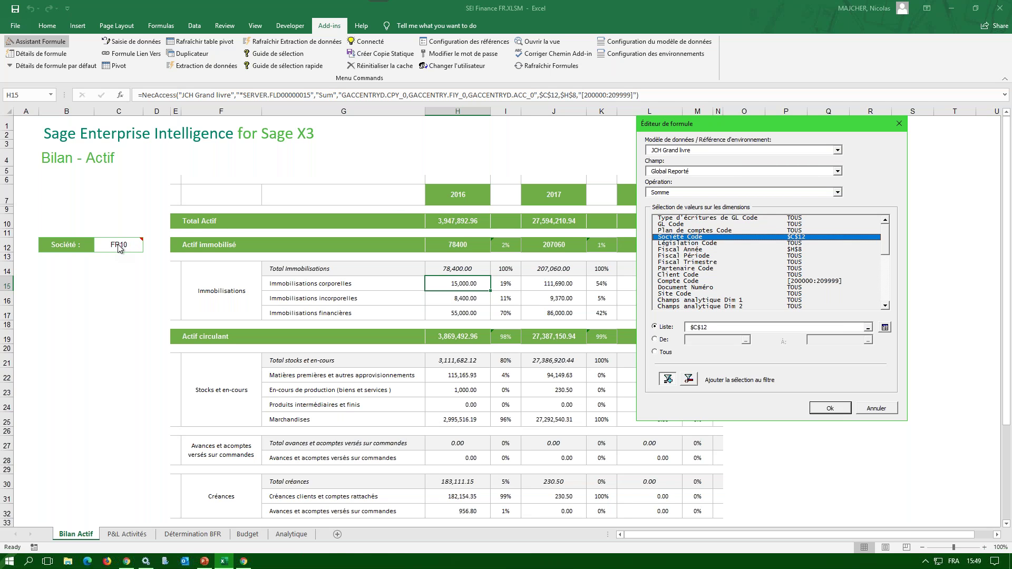
pyautogui.click(675, 276)
pyautogui.click(680, 281)
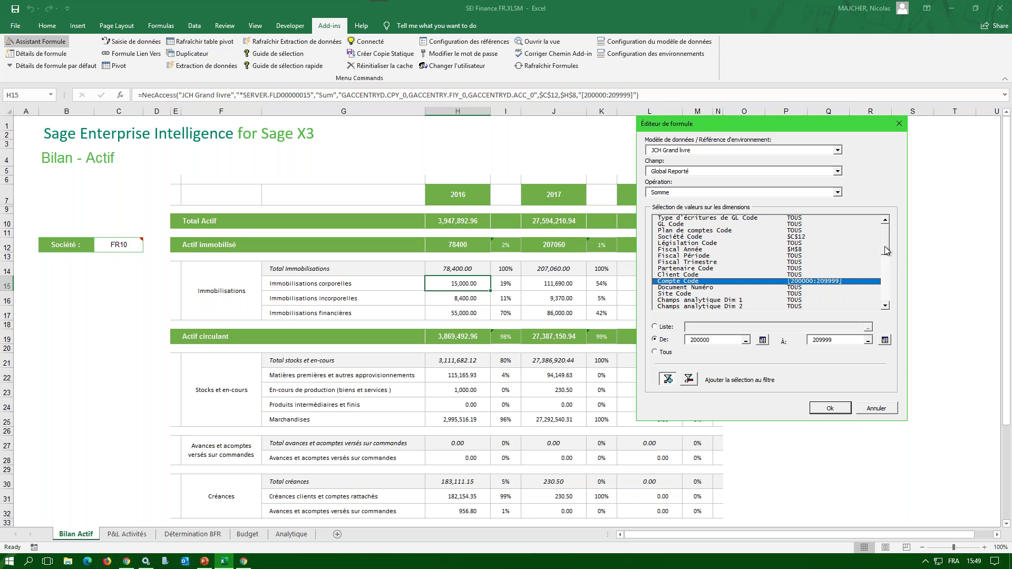
pyautogui.moveTo(884, 246)
pyautogui.mouseDown()
pyautogui.moveTo(890, 280)
pyautogui.moveTo(884, 235)
pyautogui.mouseUp()
pyautogui.click(688, 251)
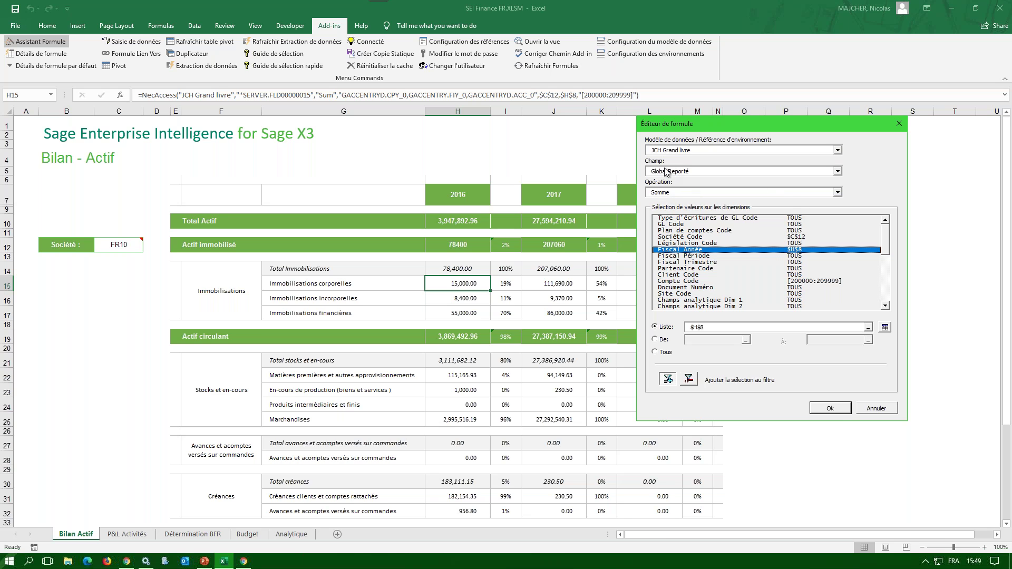
pyautogui.click(678, 193)
pyautogui.click(680, 194)
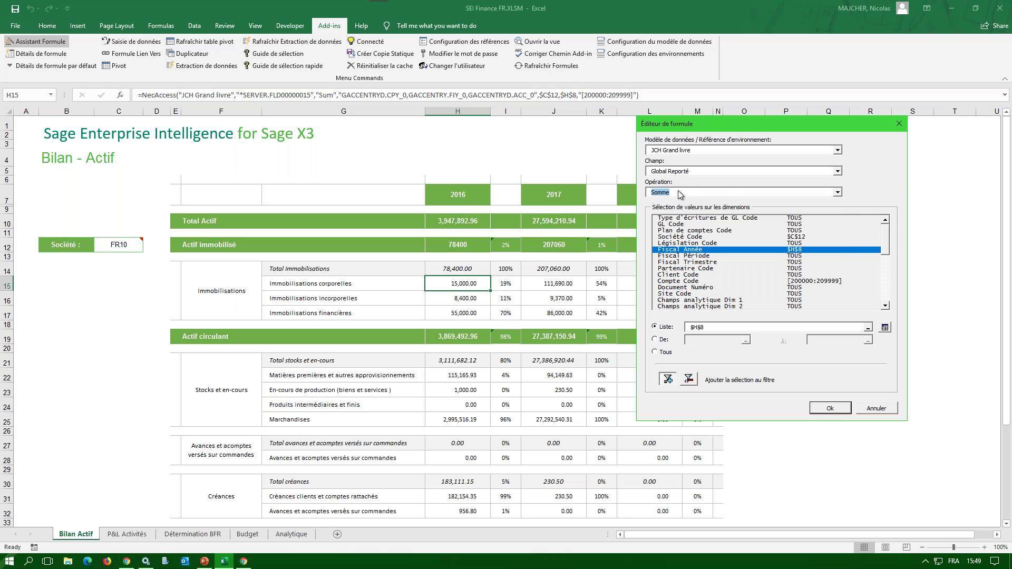
pyautogui.click(886, 411)
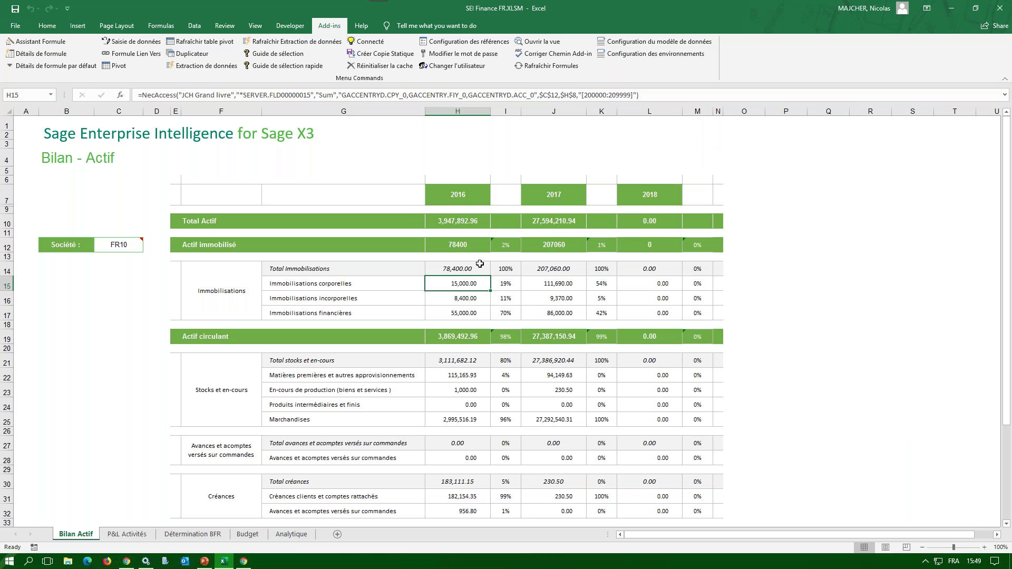
# Compare the 2016 formulas for Immobilisations incorporelles, Immobilisations financières, Matières premières and En-cours de production.
pyautogui.click(474, 300)
pyautogui.click(475, 315)
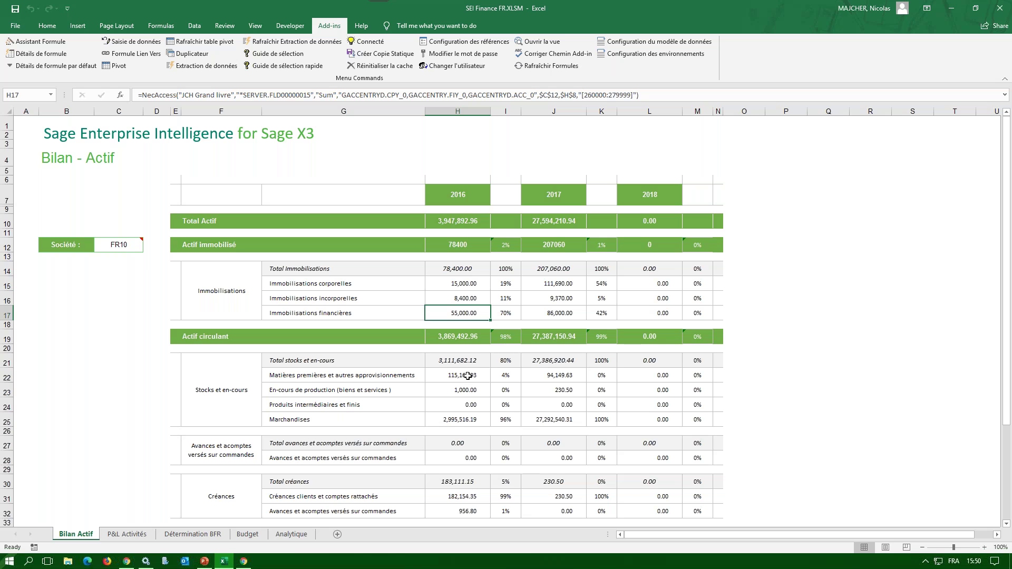
pyautogui.click(467, 375)
pyautogui.click(465, 392)
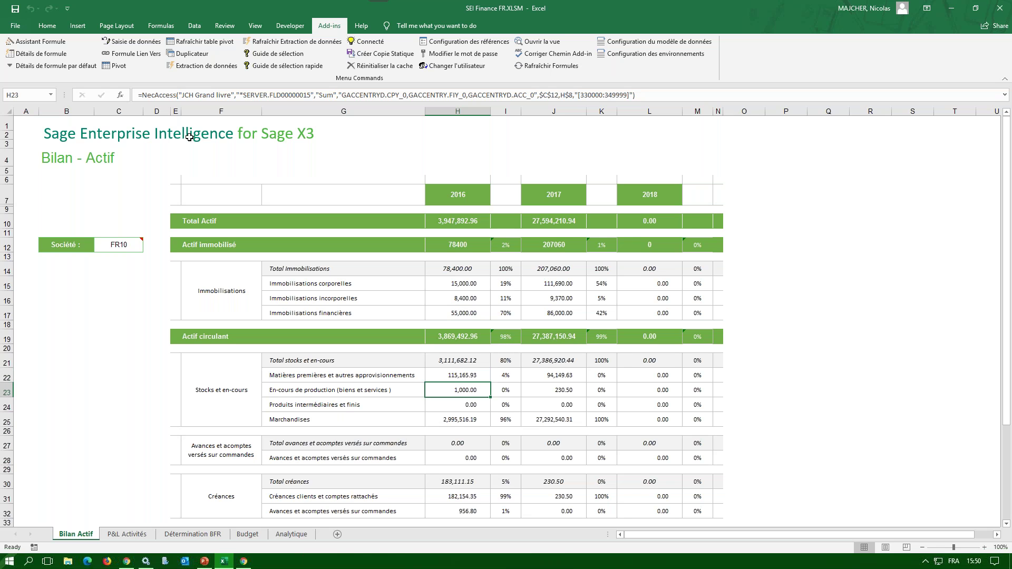
# Examine the 2016 En-cours de production amount's settings in the formula assistant and close it without changes.
pyautogui.click(40, 53)
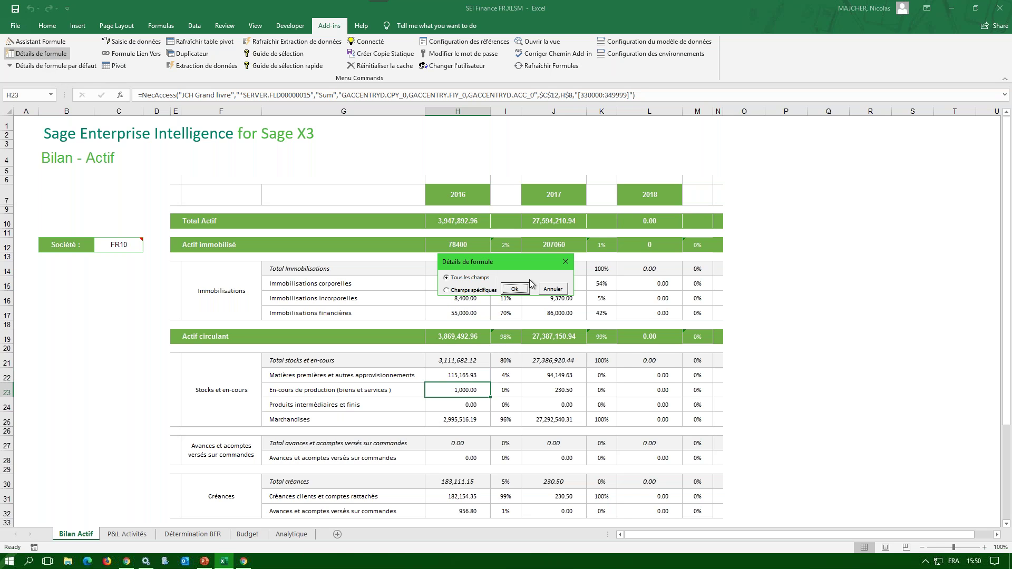
pyautogui.click(552, 290)
pyautogui.click(40, 41)
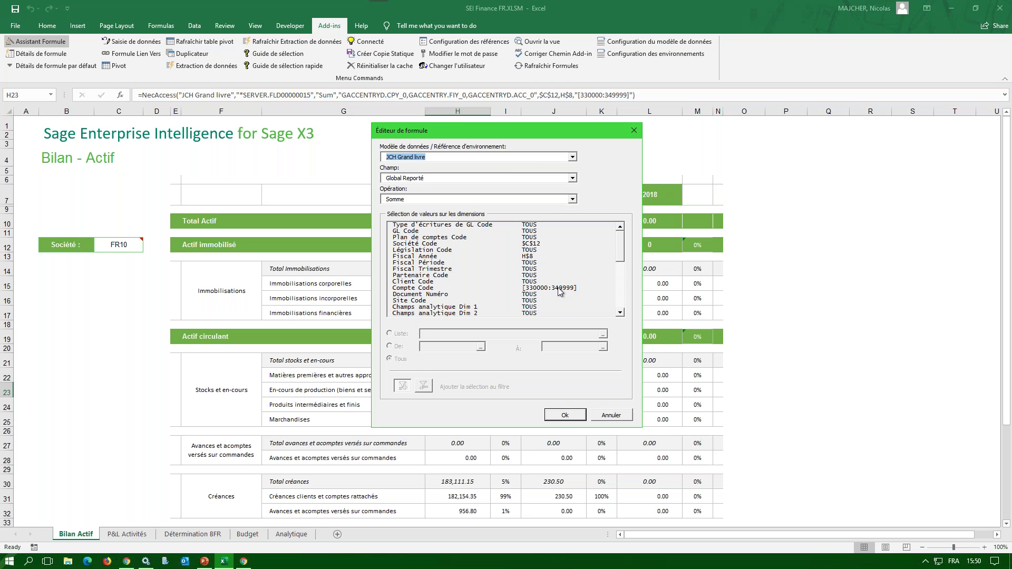
pyautogui.moveTo(603, 130); pyautogui.dragTo(695, 80)
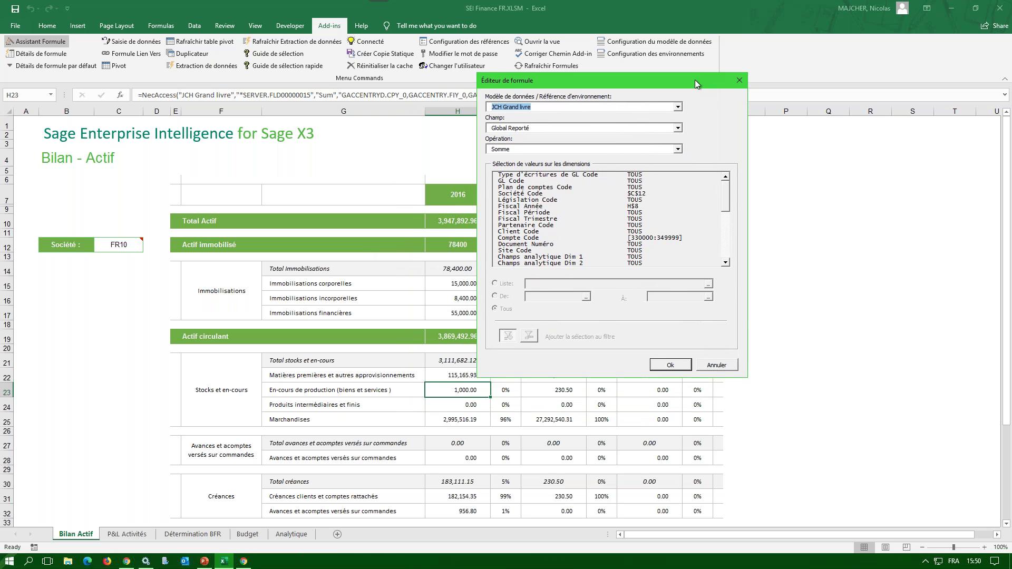
pyautogui.click(740, 80)
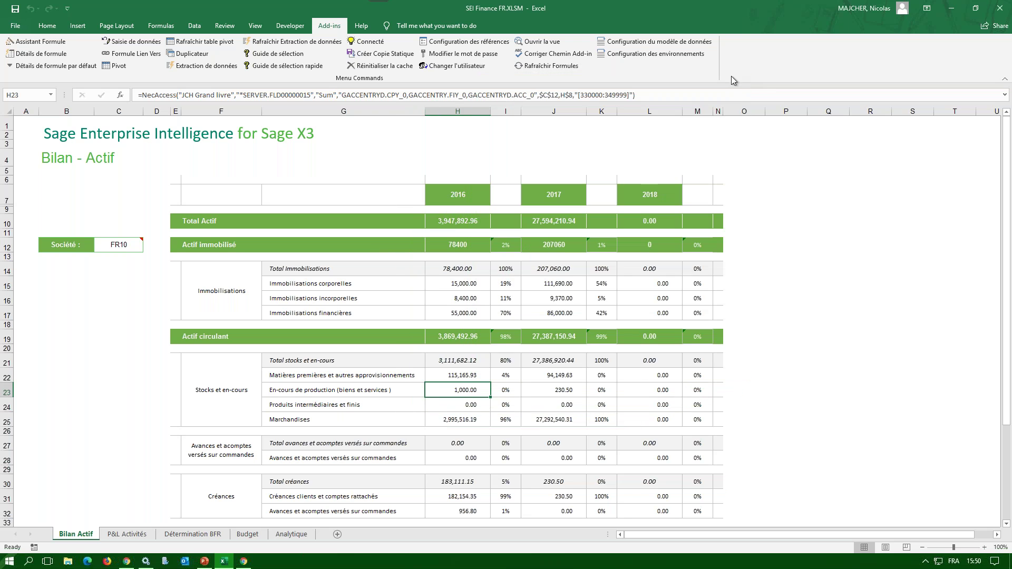
# Open the GL Transaction Details worksheet view for the 2016 Immobilisations corporelles amount and maximize its window.
pyautogui.click(466, 283)
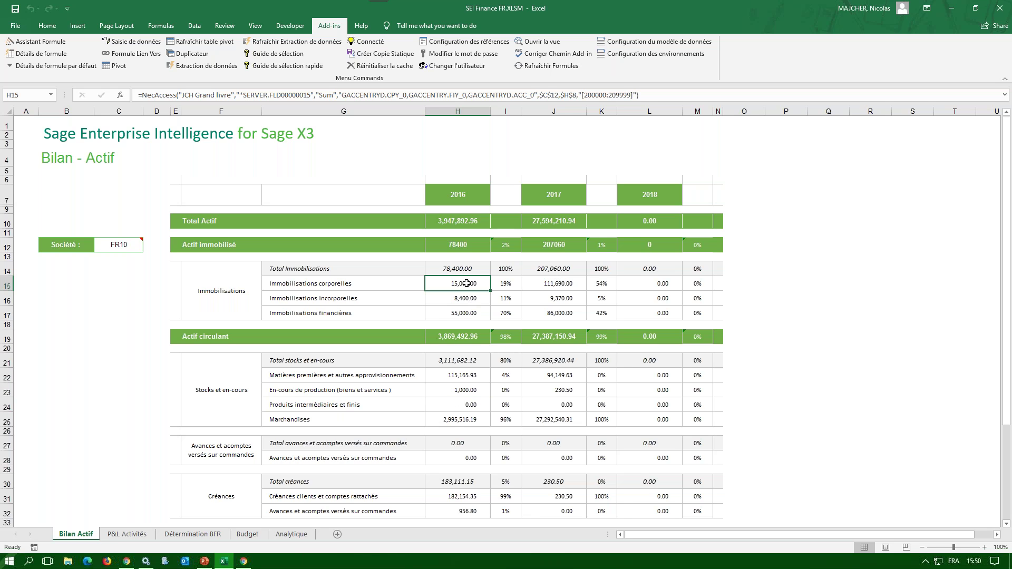
pyautogui.click(543, 43)
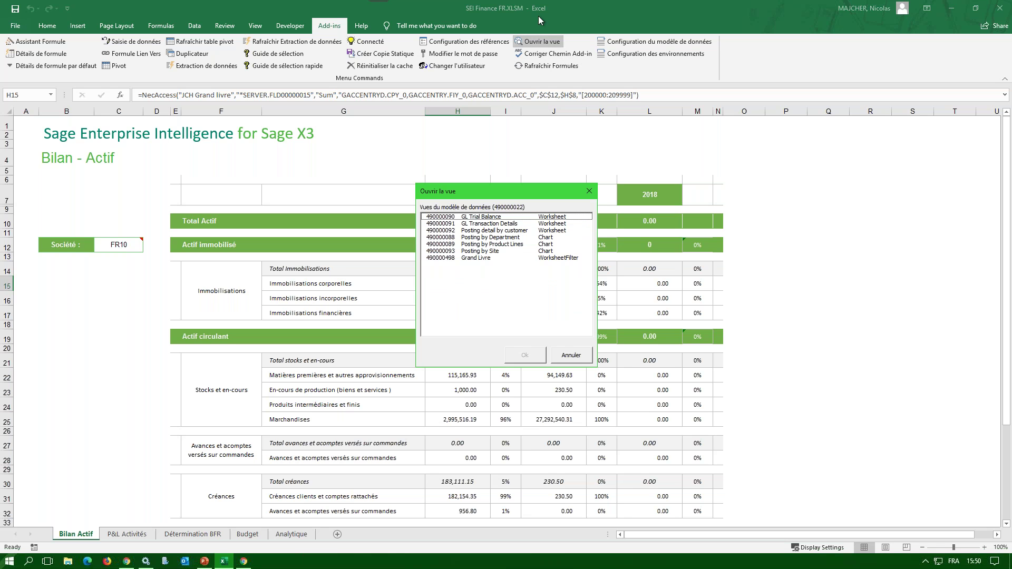
pyautogui.click(488, 224)
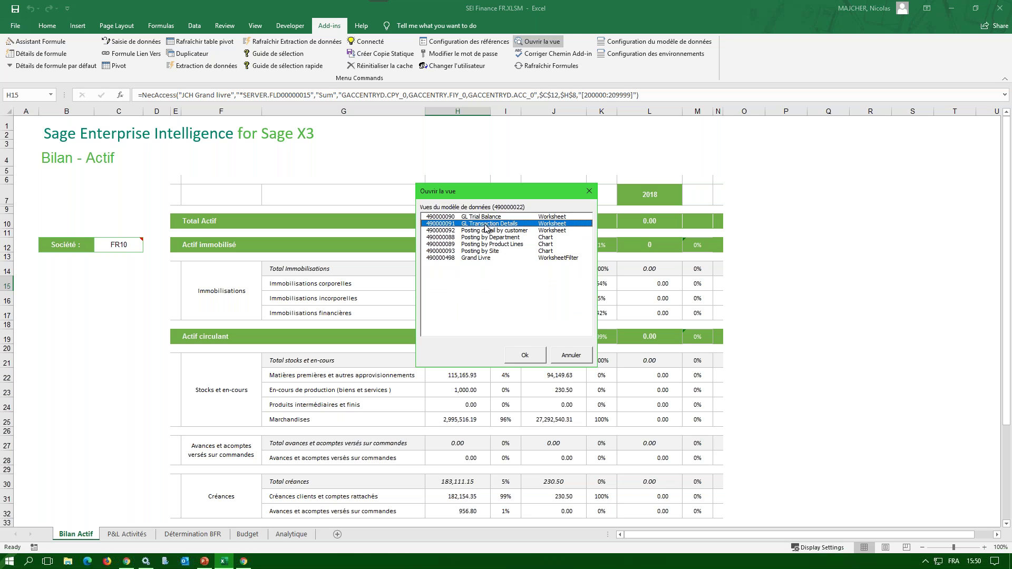
pyautogui.click(535, 359)
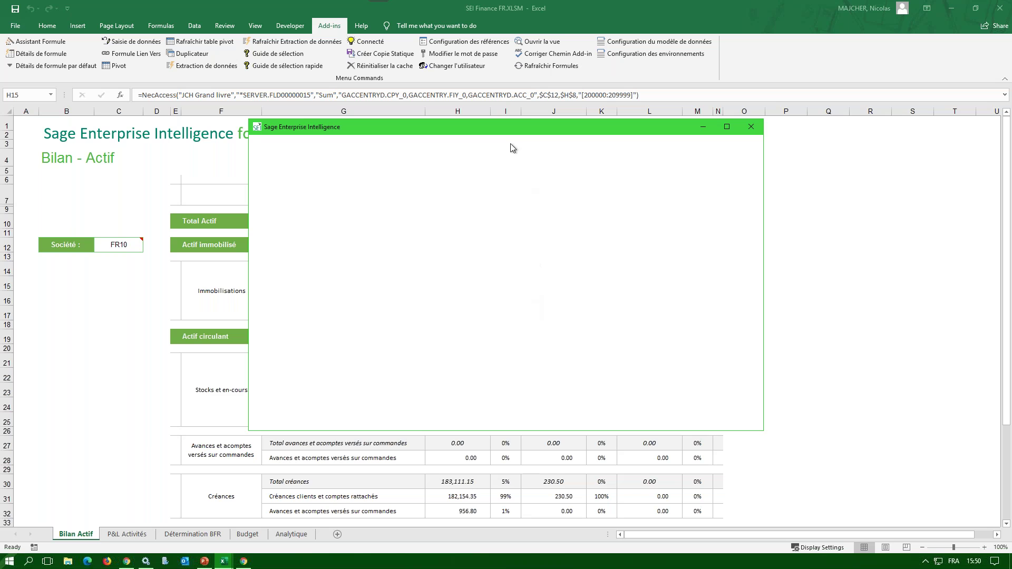
pyautogui.moveTo(510, 127); pyautogui.dragTo(489, 122)
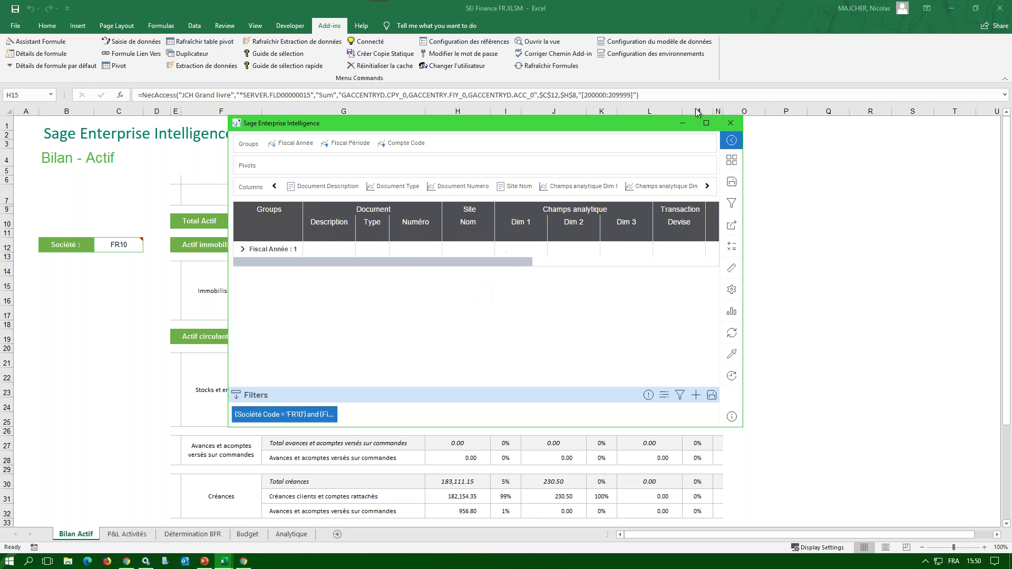
pyautogui.click(706, 123)
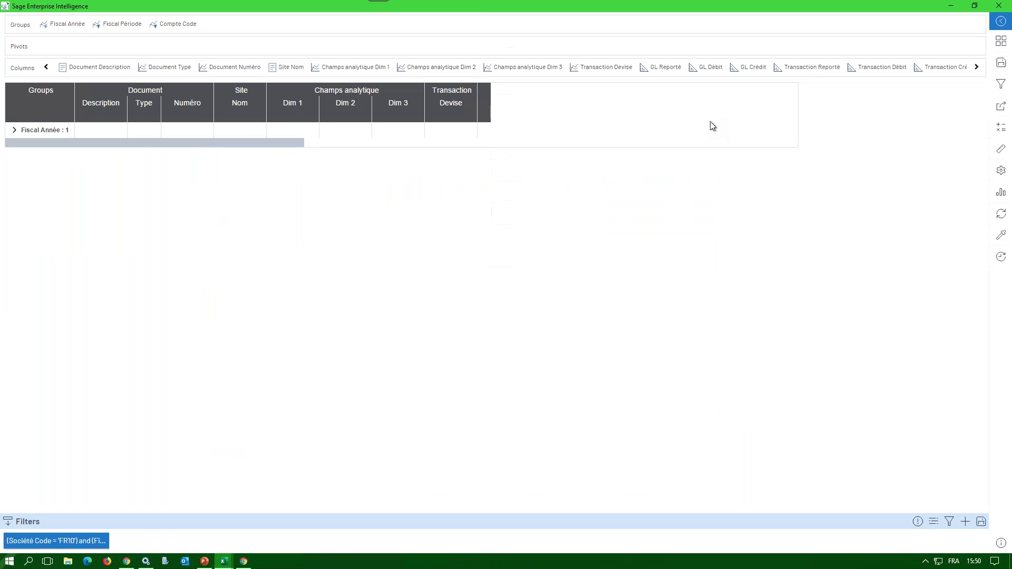
# Expand Fiscal Année 1, Fiscal Période 1 and account 201000 Frais d'établissement down to its individual accounting entry, checking the applied filter.
pyautogui.click(15, 130)
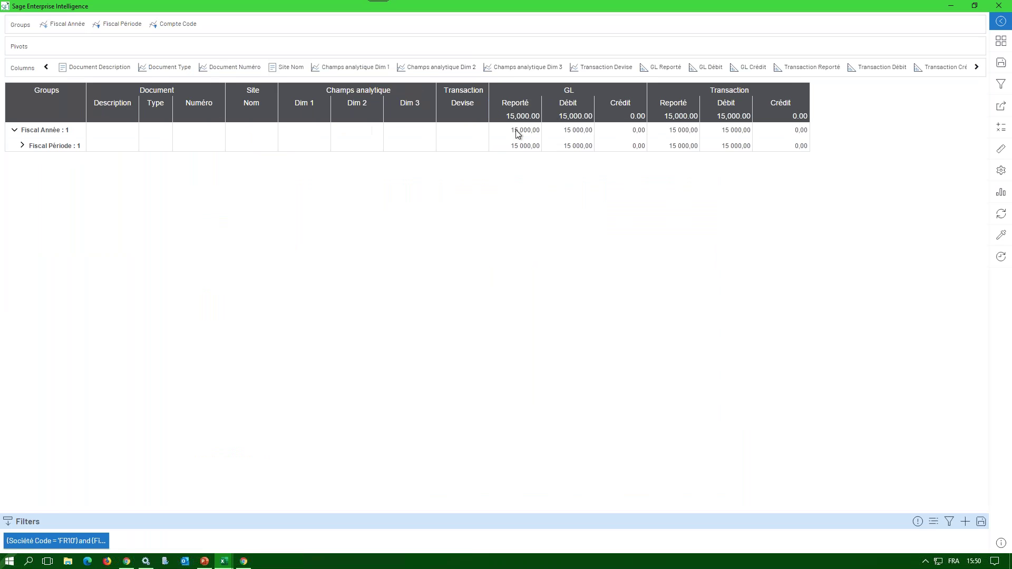
pyautogui.moveTo(60, 541)
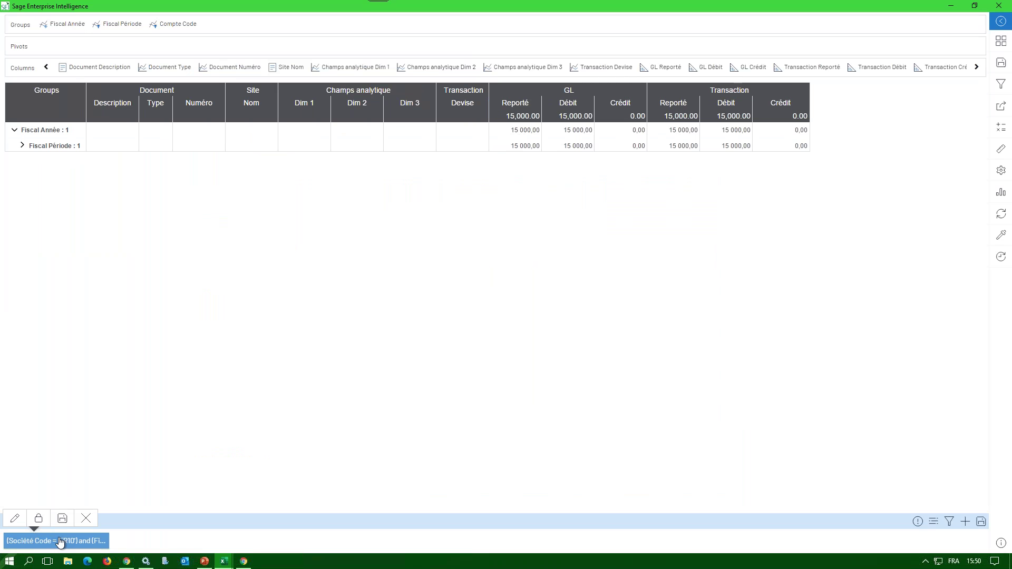
pyautogui.click(20, 145)
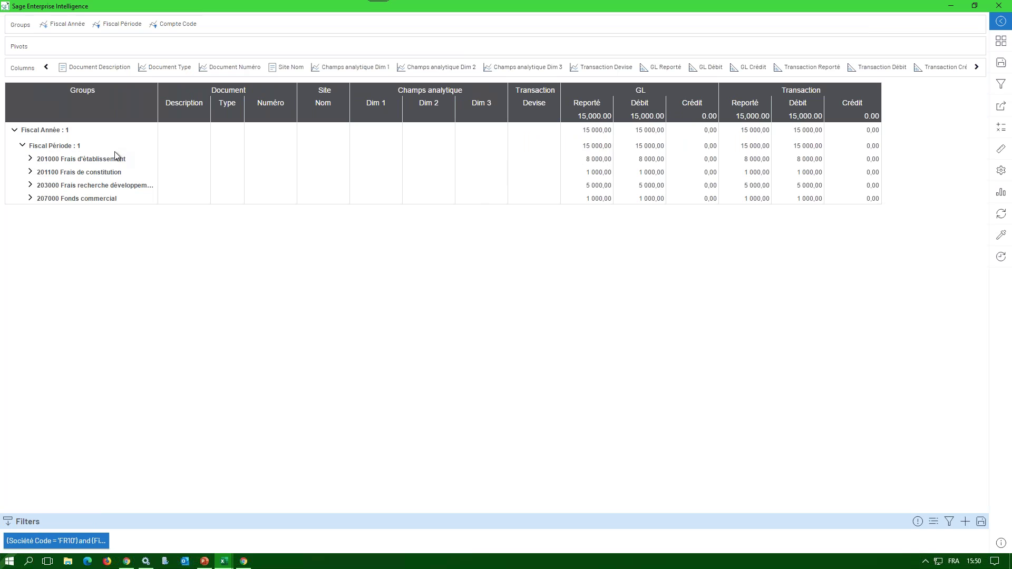
pyautogui.click(28, 160)
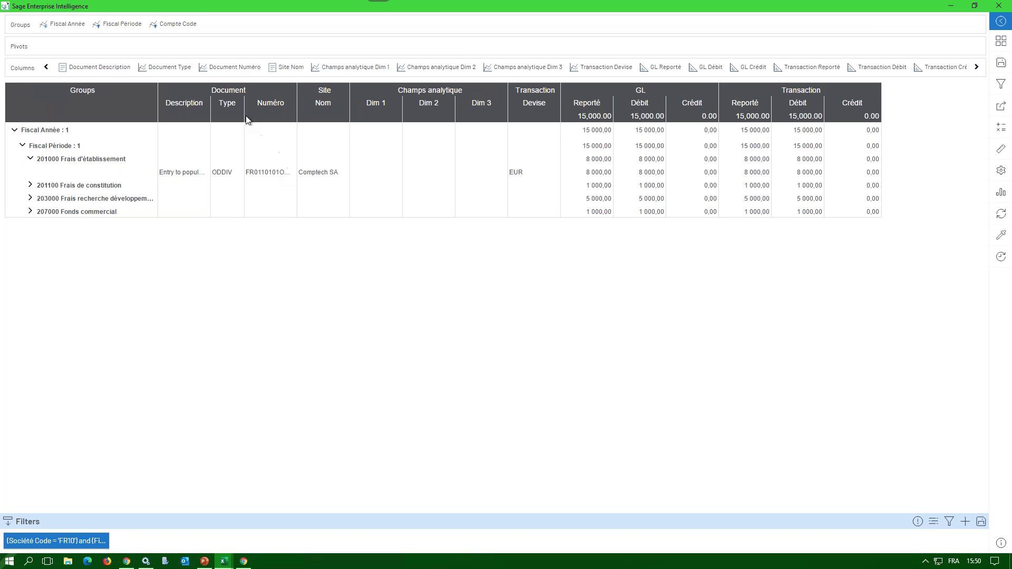
# Examine the navigation links available for the entry's document type and number, and close the list without following any link.
pyautogui.click(233, 173)
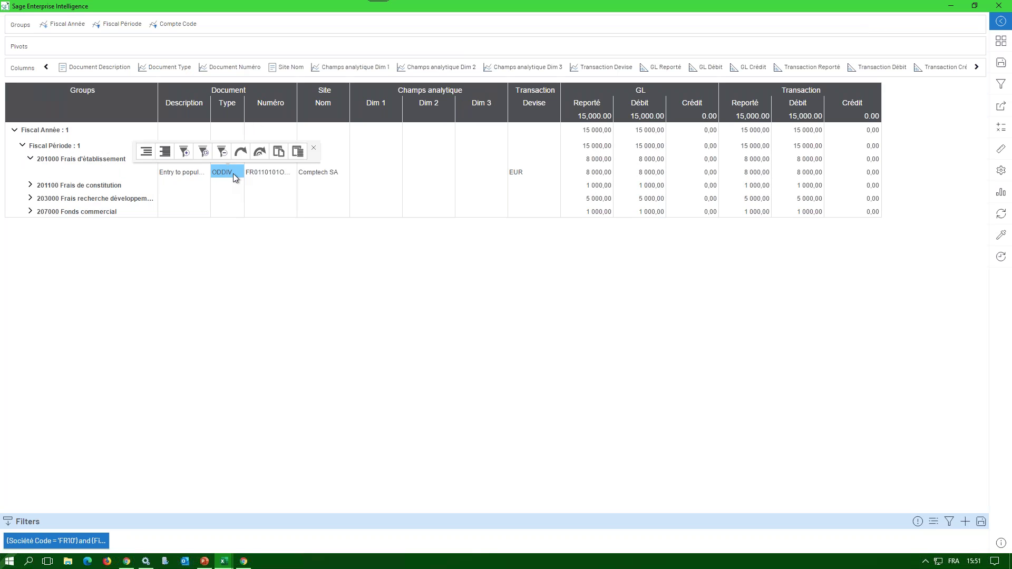
pyautogui.keyDown('shift'); pyautogui.click(272, 173); pyautogui.keyUp('shift')
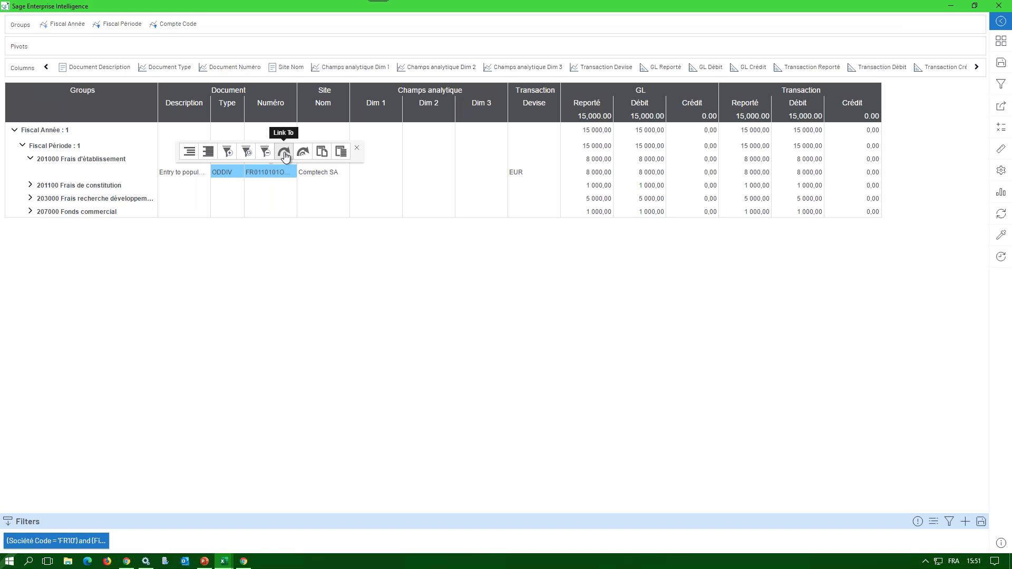
pyautogui.click(284, 154)
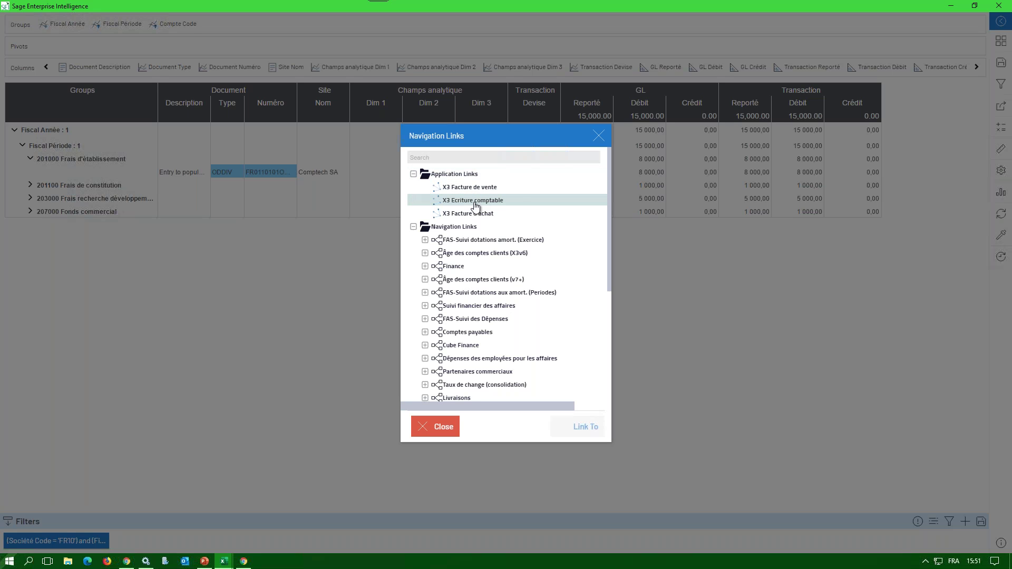
pyautogui.click(599, 140)
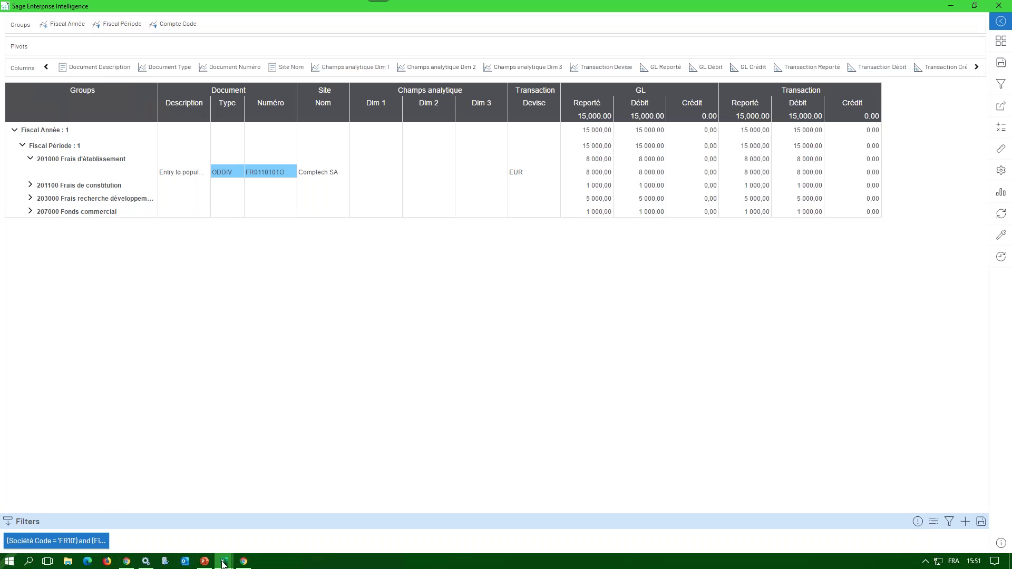
# Switch back to the SEI Finance FR workbook in Excel, leaving the drill-down view open.
pyautogui.moveTo(222, 564)
pyautogui.moveTo(197, 522)
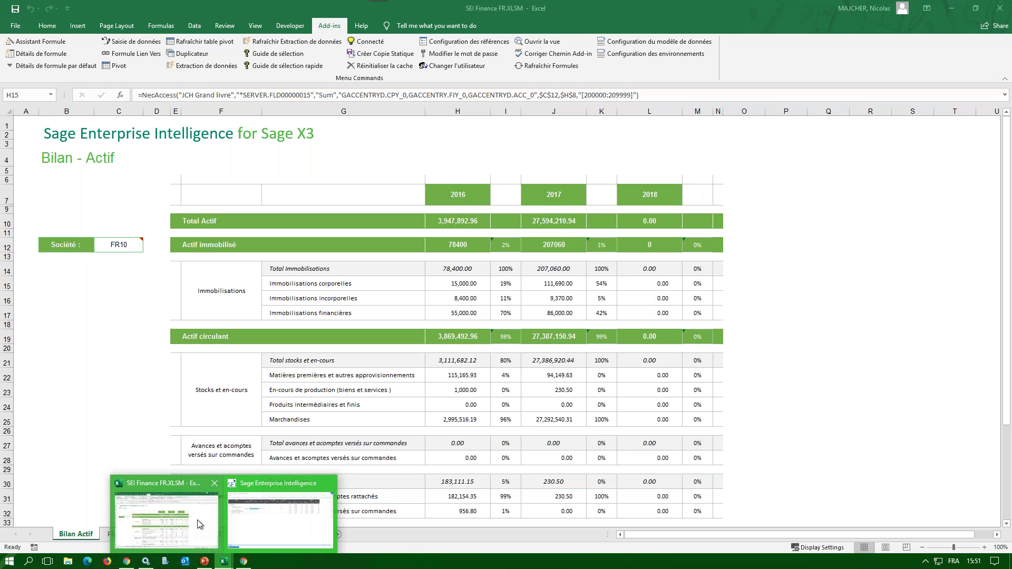
pyautogui.moveTo(257, 518)
pyautogui.click(191, 495)
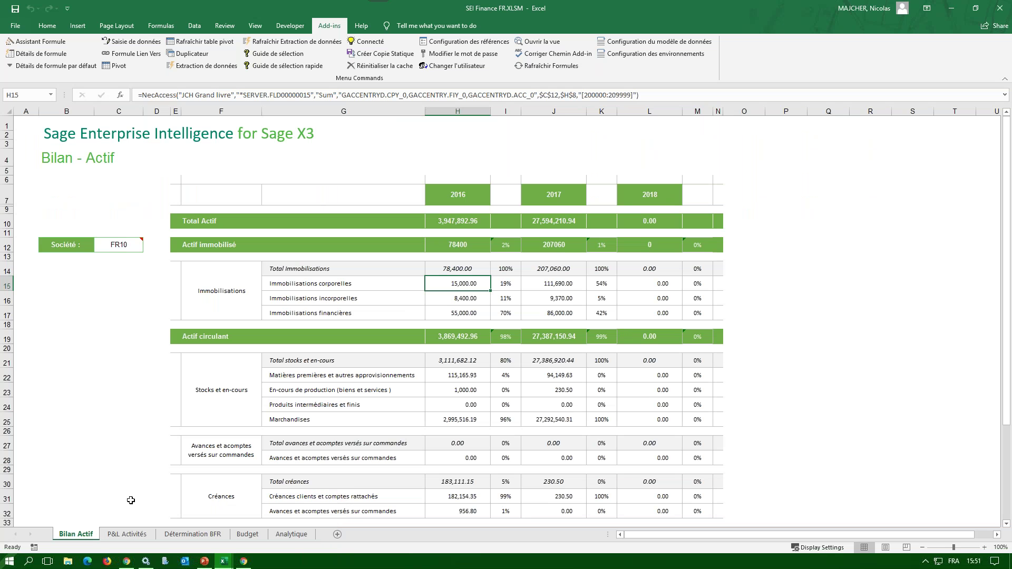
# Examine the 2017 Coûts d'achats formula on the P&L Activités sheet and return to the Bilan Actif sheet.
pyautogui.click(131, 535)
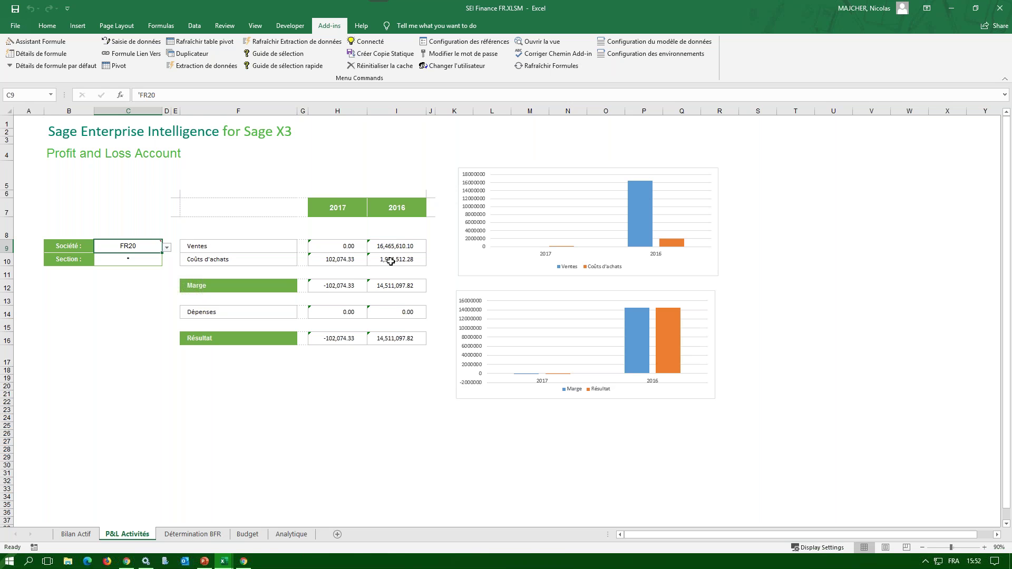
pyautogui.click(342, 260)
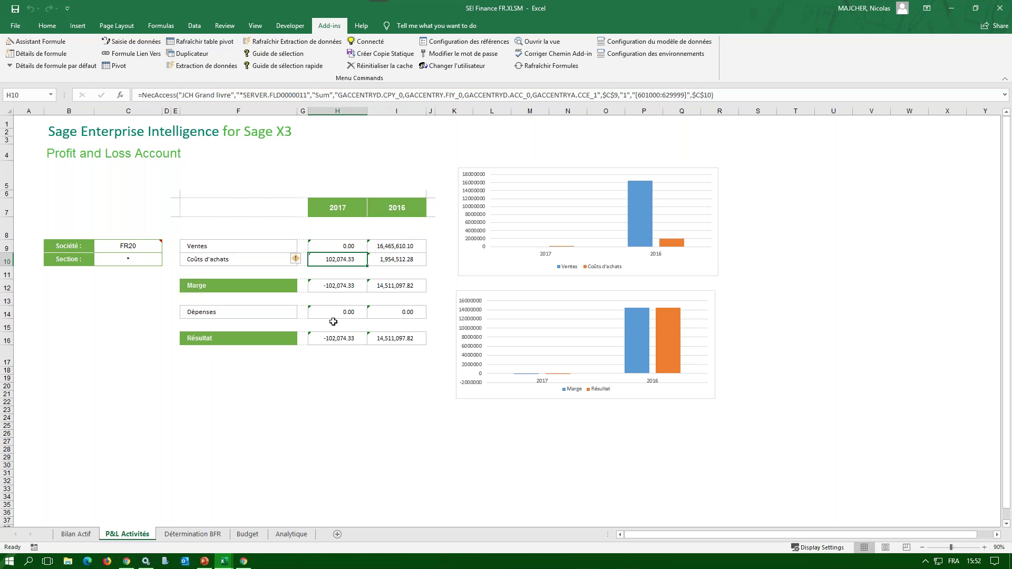
pyautogui.click(76, 534)
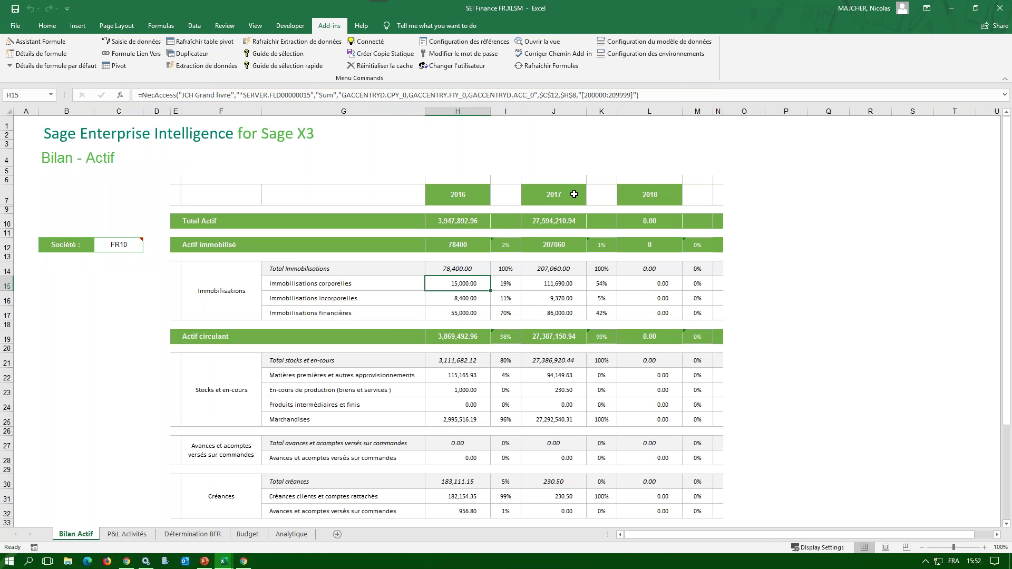
# Minimize the Excel workbook and drill-down windows, and switch to the Bilan - Actif worksheet of Enterprise Intelligence in Chrome.
pyautogui.click(951, 10)
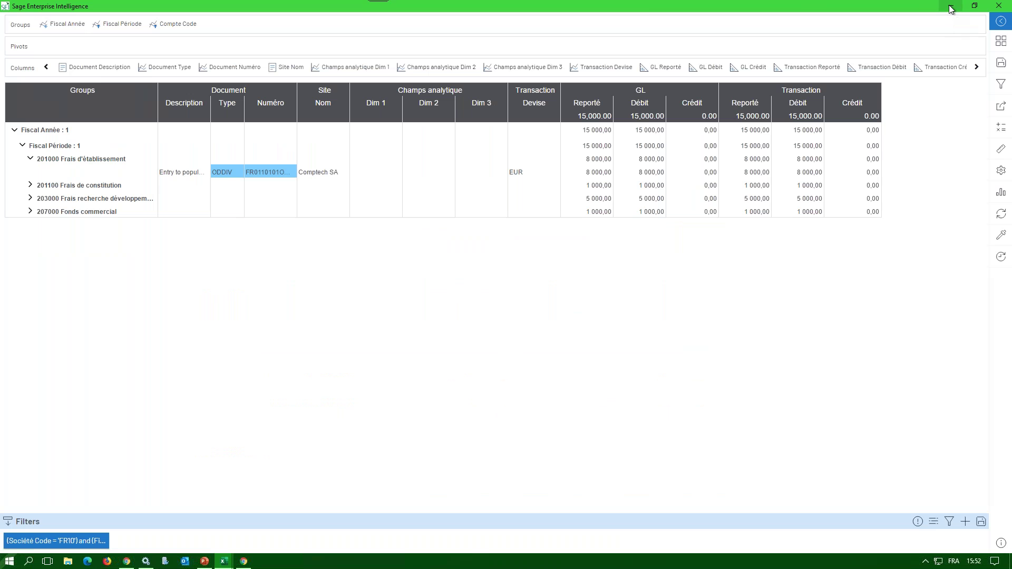
pyautogui.click(951, 7)
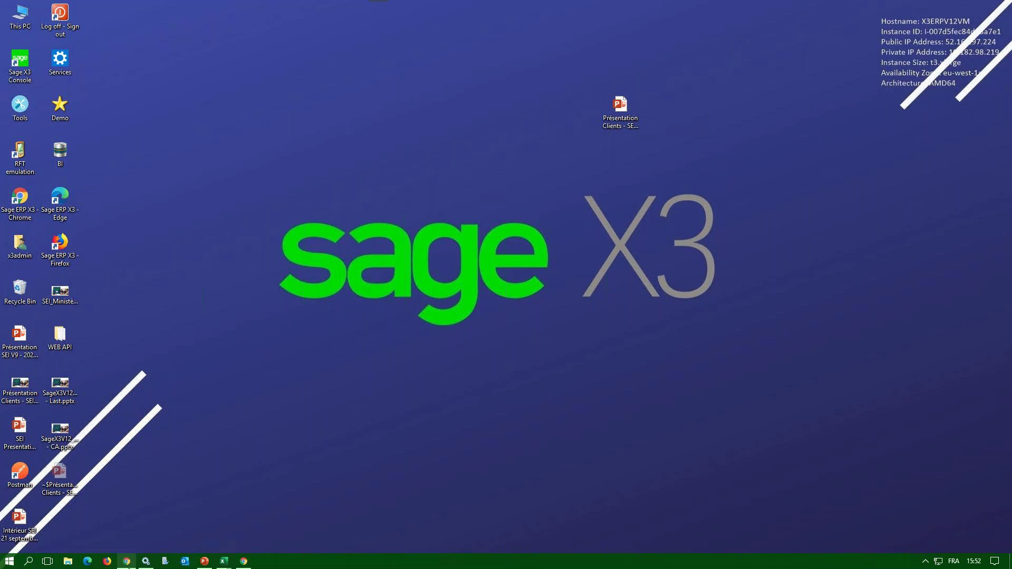
pyautogui.click(128, 565)
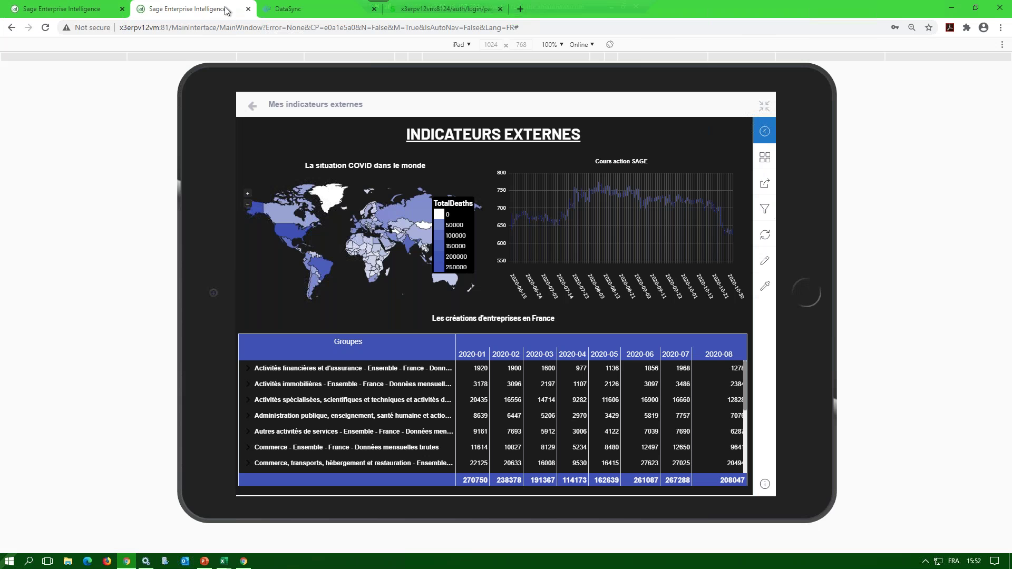
pyautogui.click(187, 8)
pyautogui.click(73, 7)
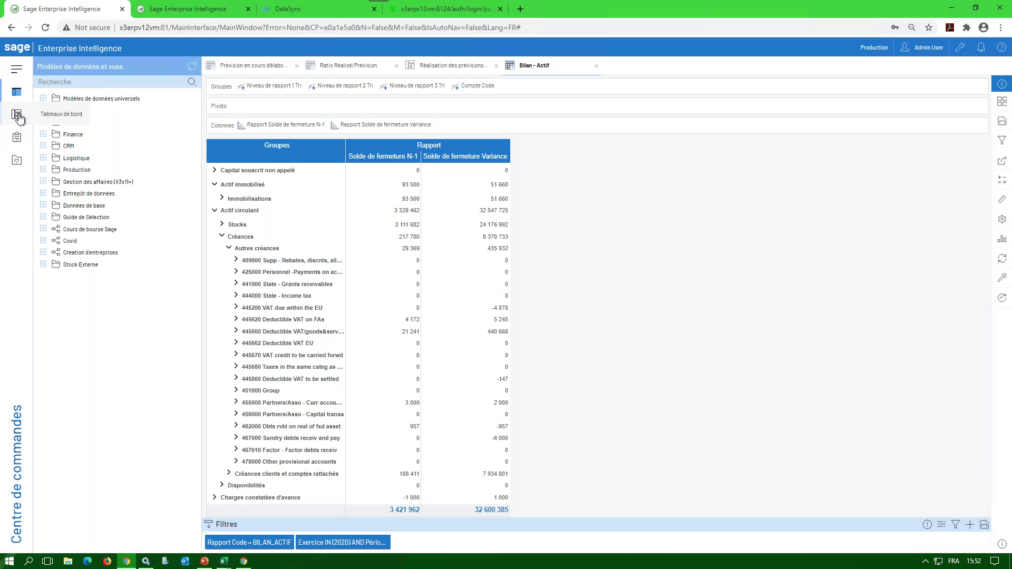
# Collapse the Actif circulant group in the Bilan - Actif worksheet and narrow the data models pane.
pyautogui.click(215, 211)
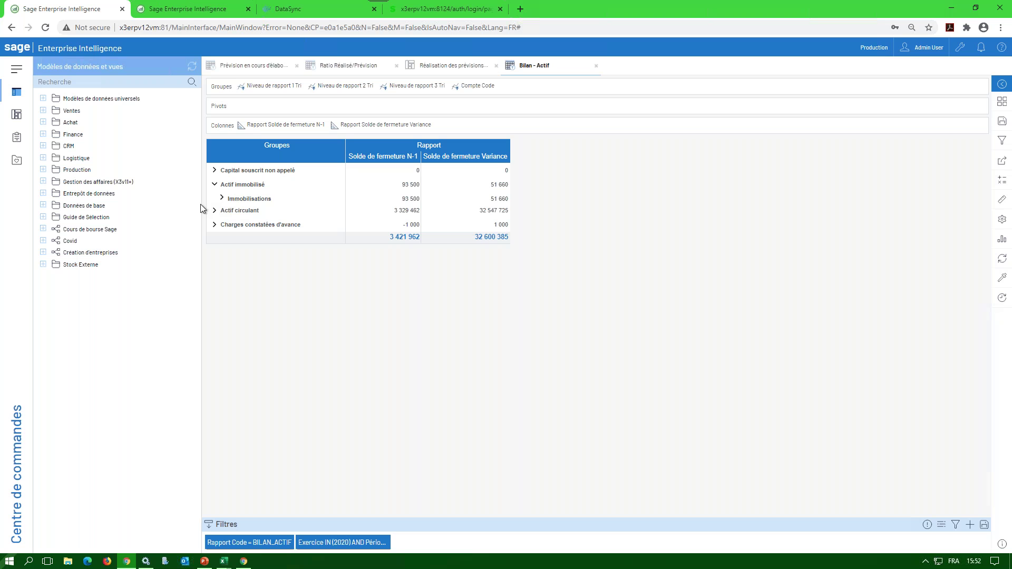
pyautogui.moveTo(201, 213); pyautogui.dragTo(173, 214)
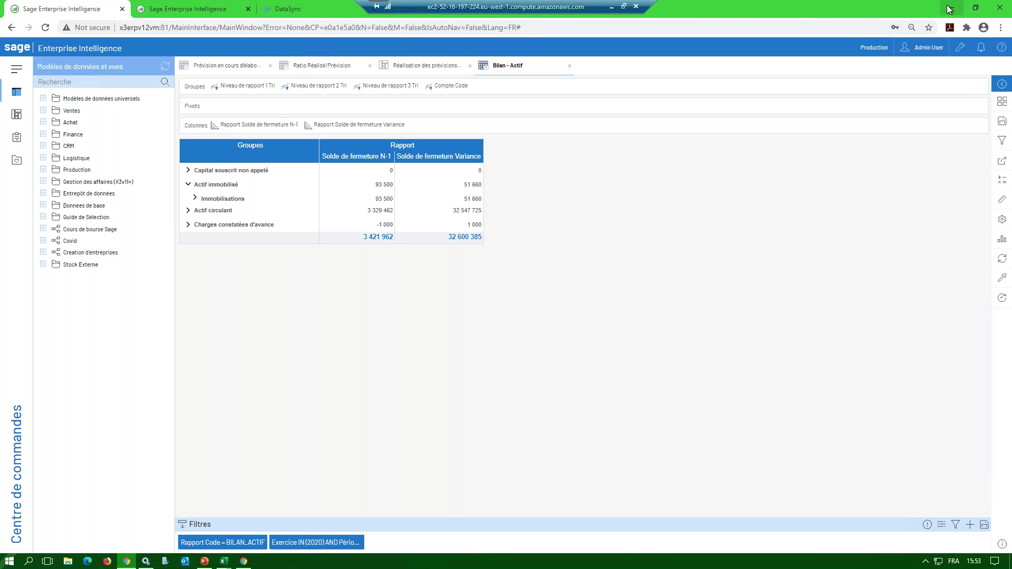
# Switch to the client presentation in PowerPoint and display slide 10 on BI Innovant, Gestion des données and Intégration ERP.
pyautogui.click(205, 562)
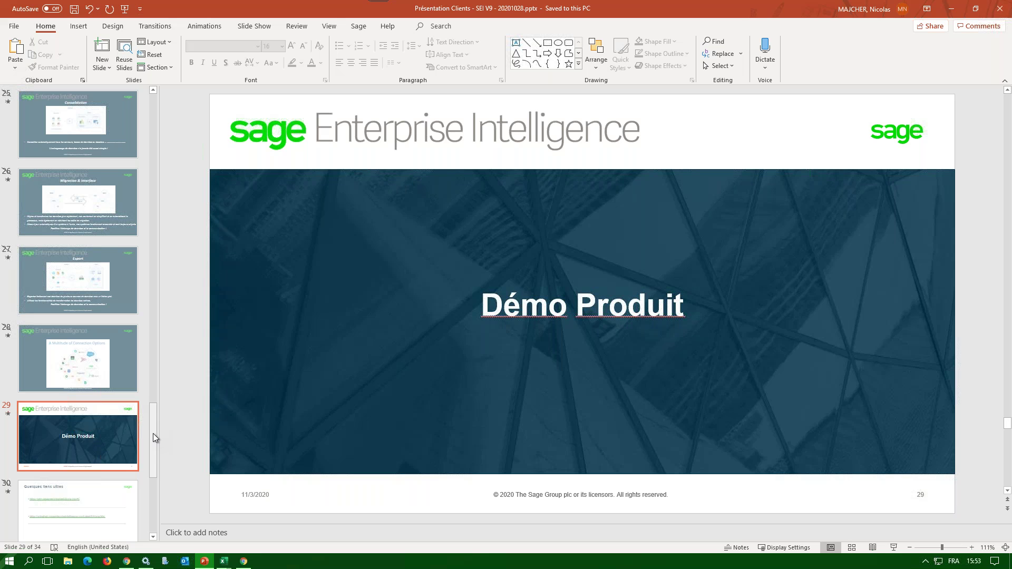
pyautogui.moveTo(153, 435); pyautogui.dragTo(158, 202)
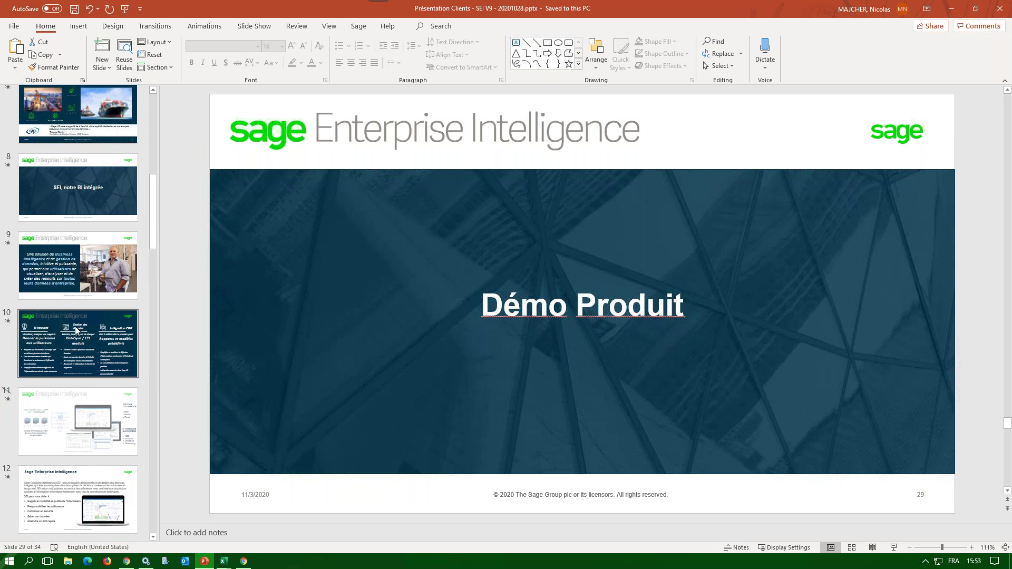
pyautogui.click(78, 326)
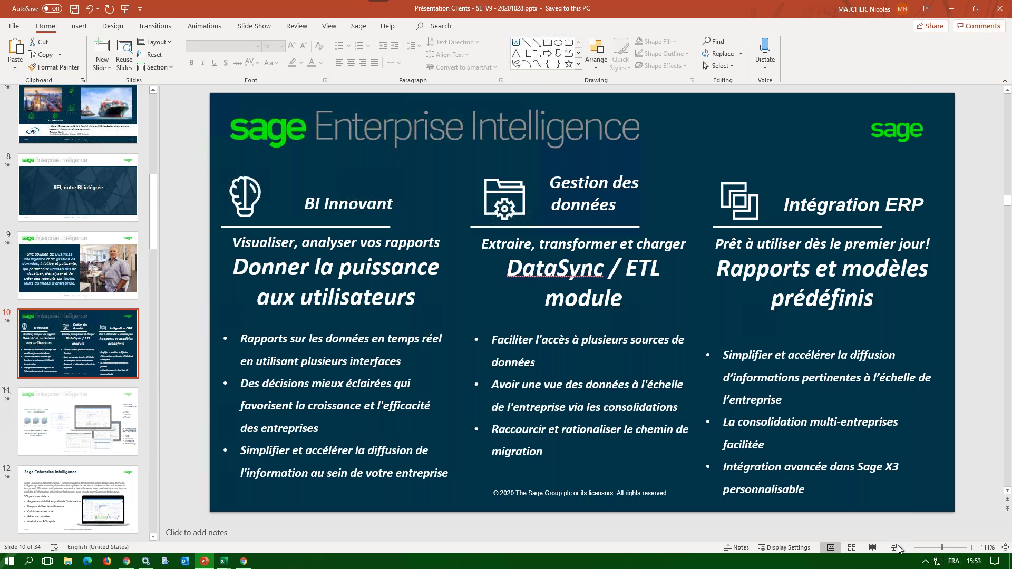